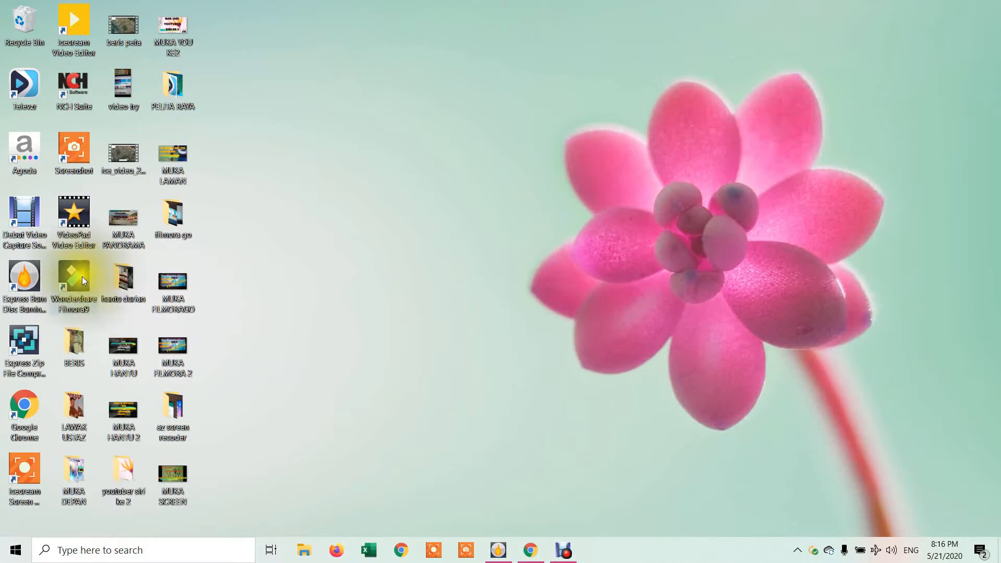
Launch Wondershare Filmora9, dismiss the hardware requirements notice and create a new 16:9 (Widescreen) project.
double_click(77, 281)
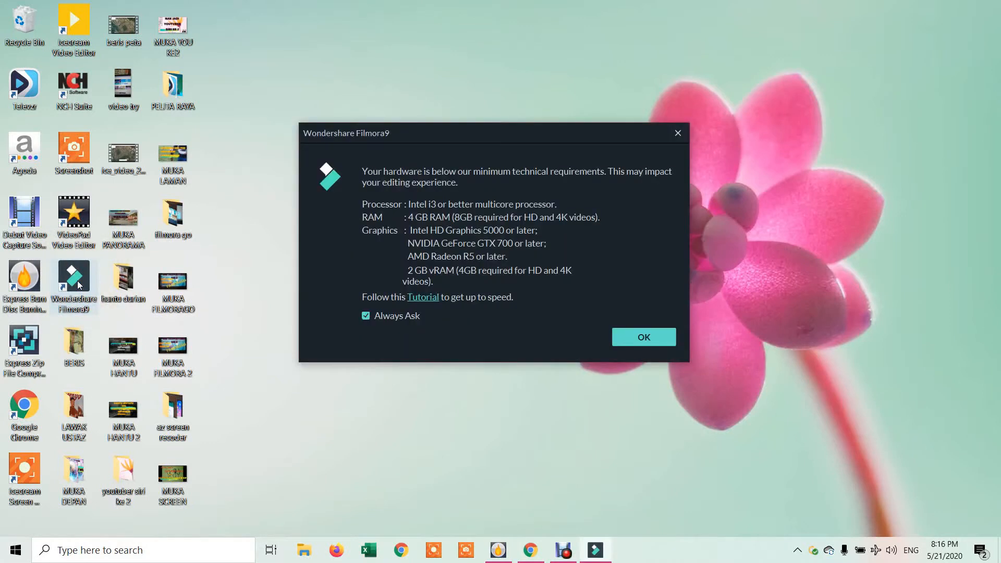
click(635, 340)
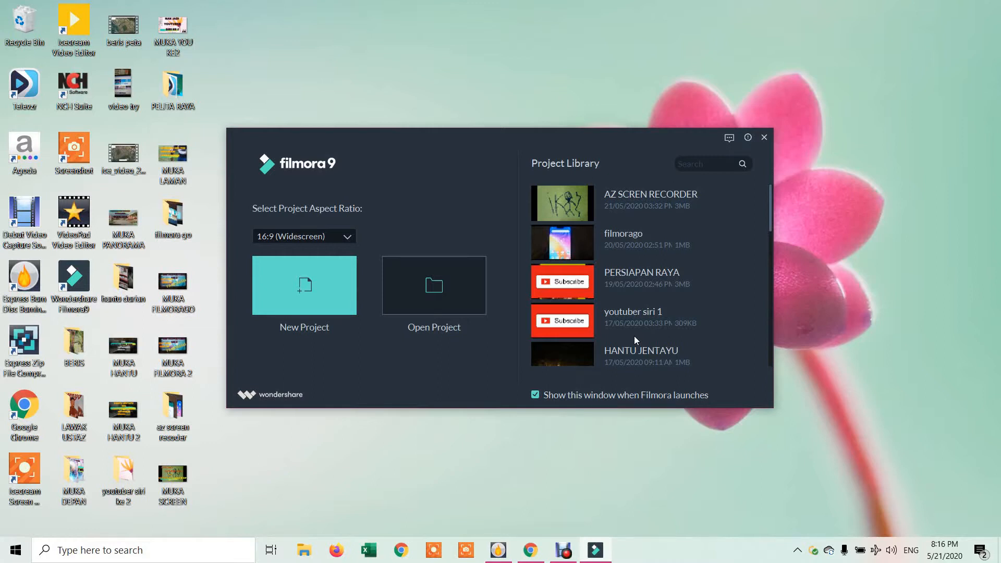
click(283, 289)
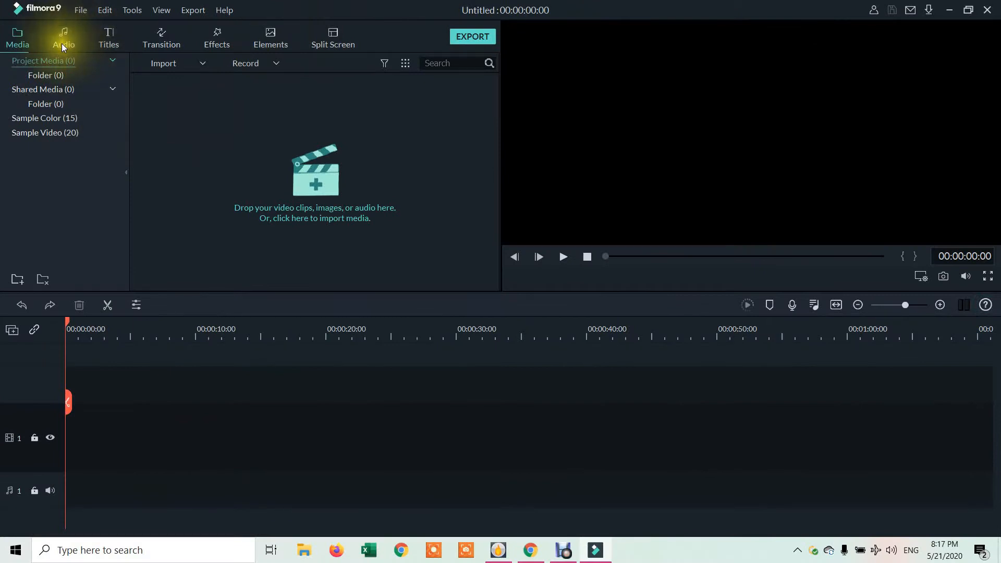
Import the eight videos from video_20200515_160509 through video_20200515_163357 from the BERIS folder on the Desktop.
click(61, 43)
click(18, 43)
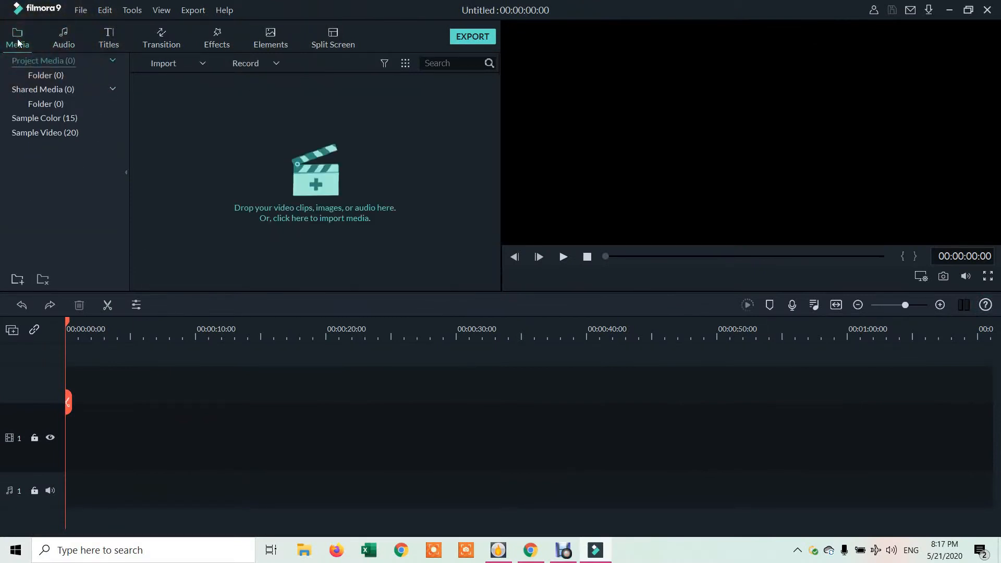
click(169, 63)
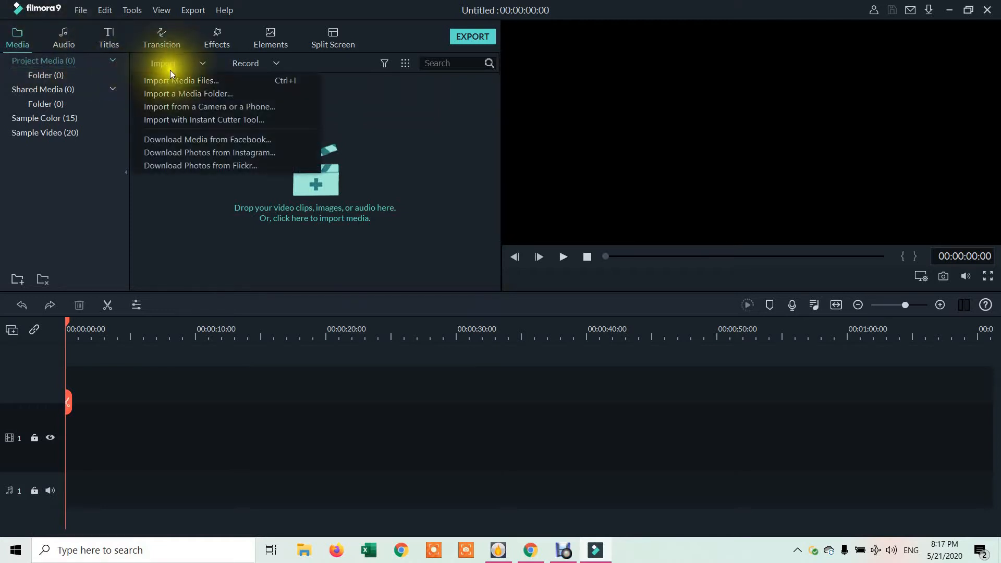
click(173, 82)
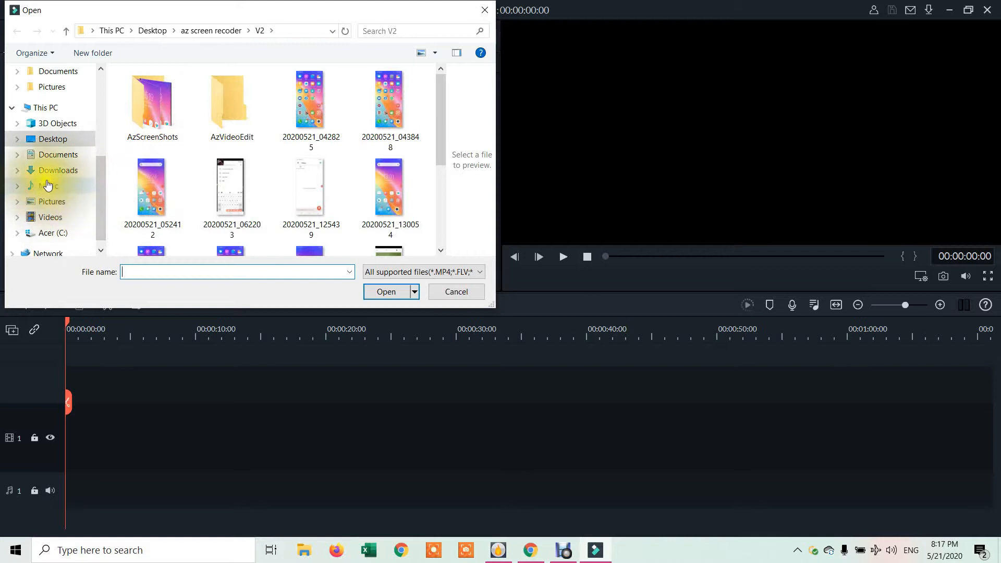
click(51, 126)
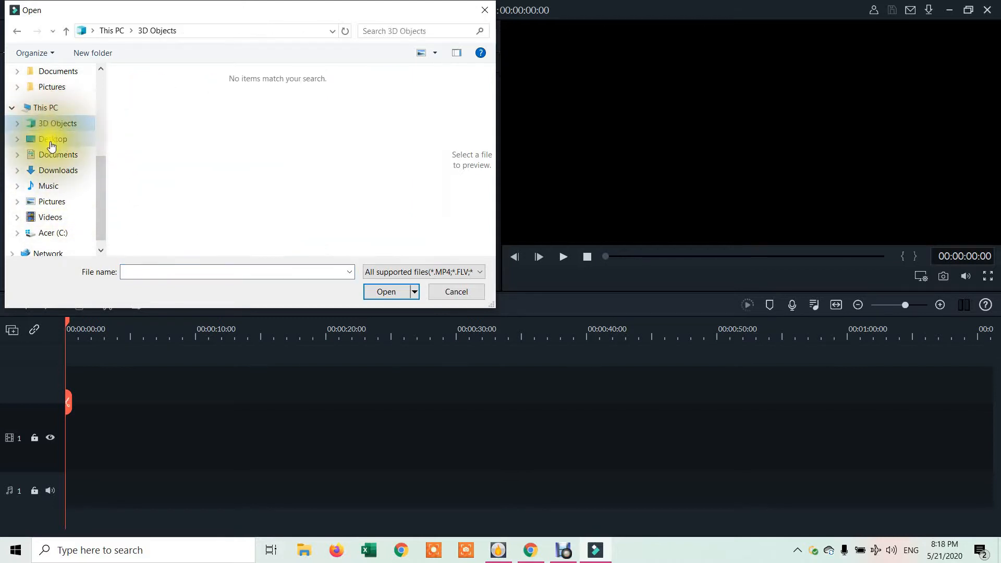
click(51, 145)
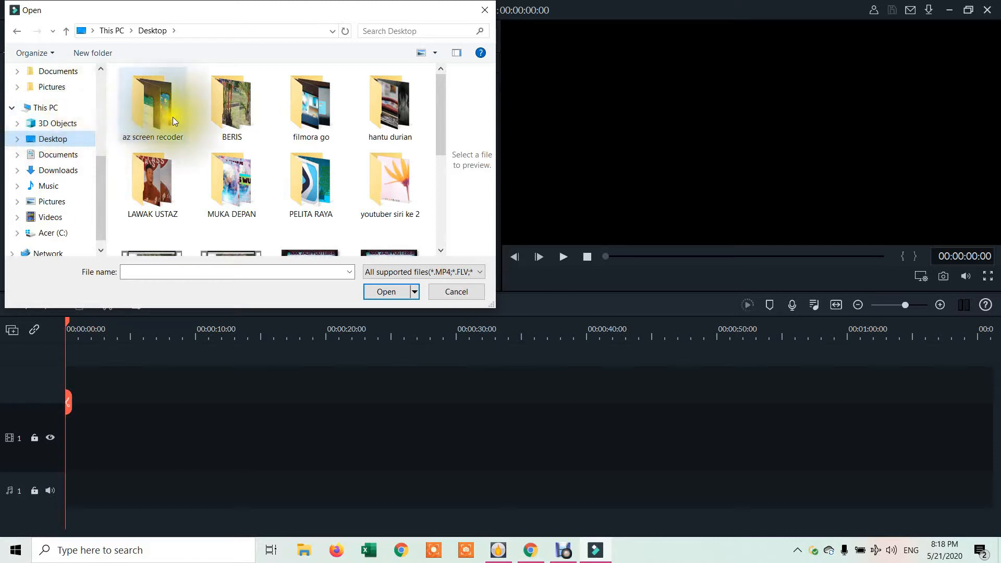
double_click(230, 106)
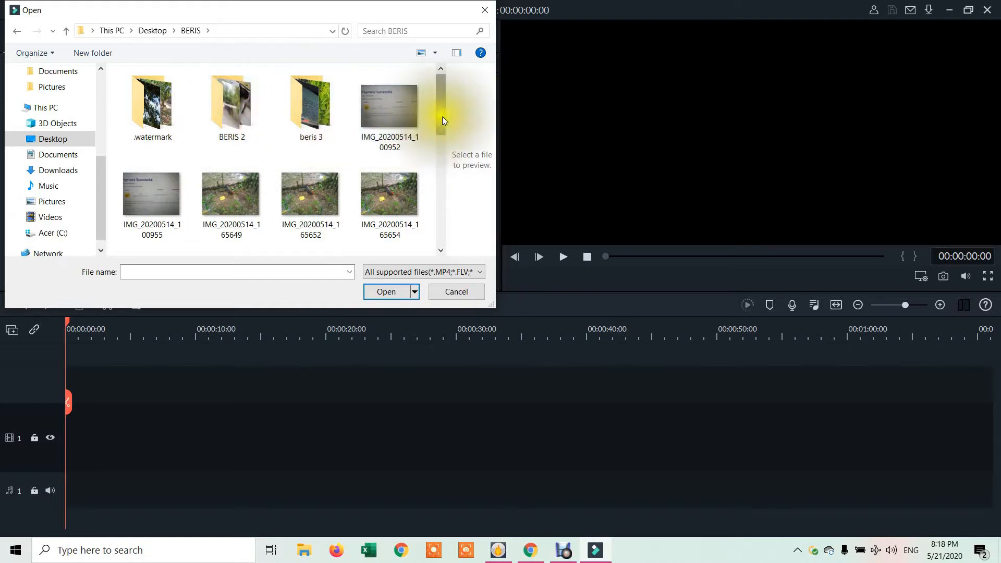
drag(441, 118, 446, 190)
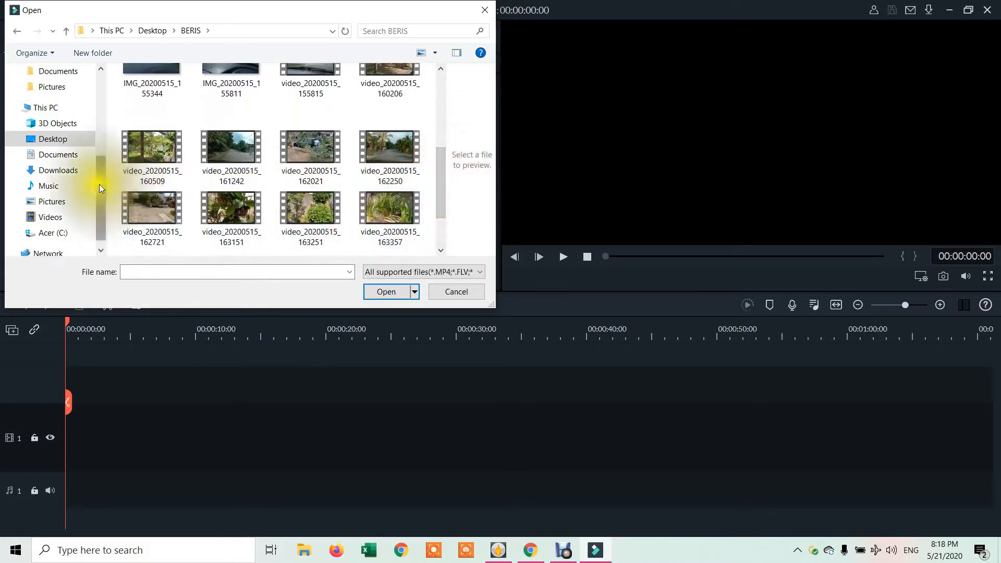
drag(116, 182, 400, 220)
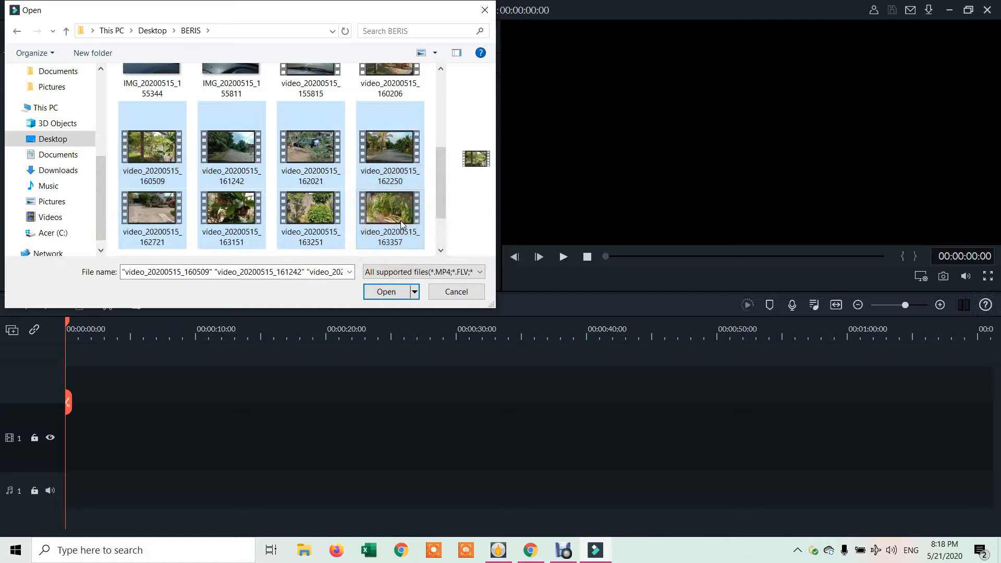
click(392, 292)
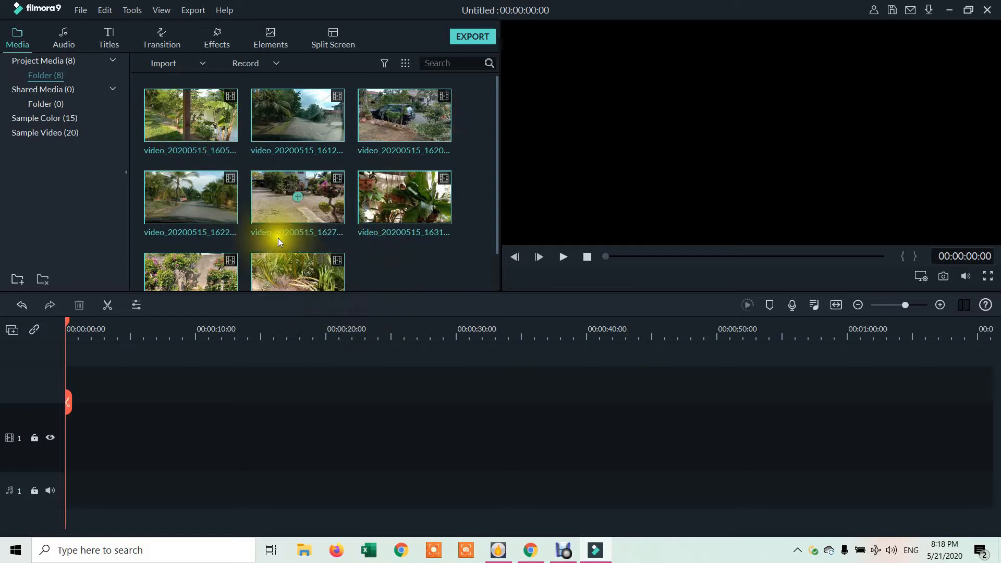
Add the Opener 5 title from the Openers category at the start of video track 1.
mouse_move(257, 267)
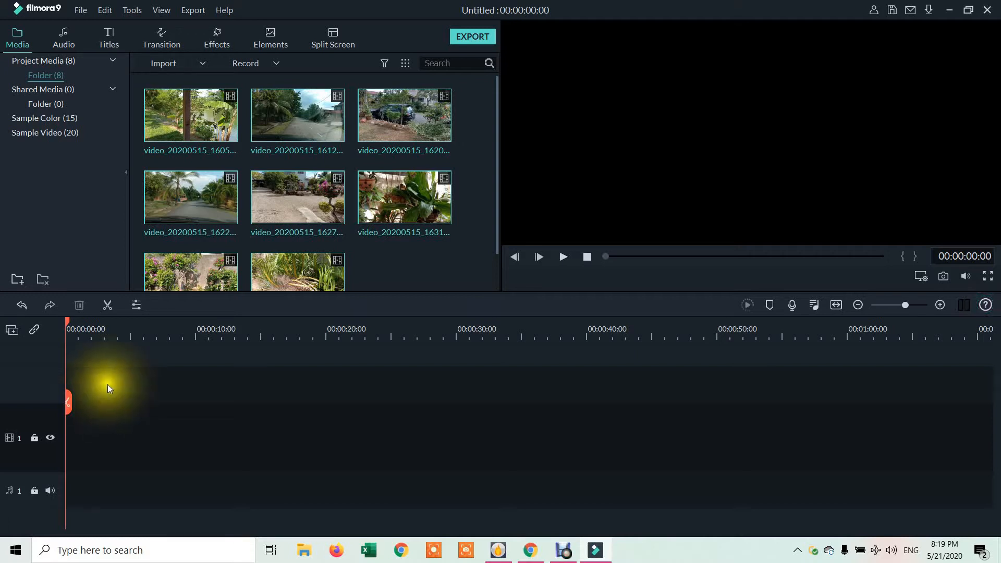
click(107, 40)
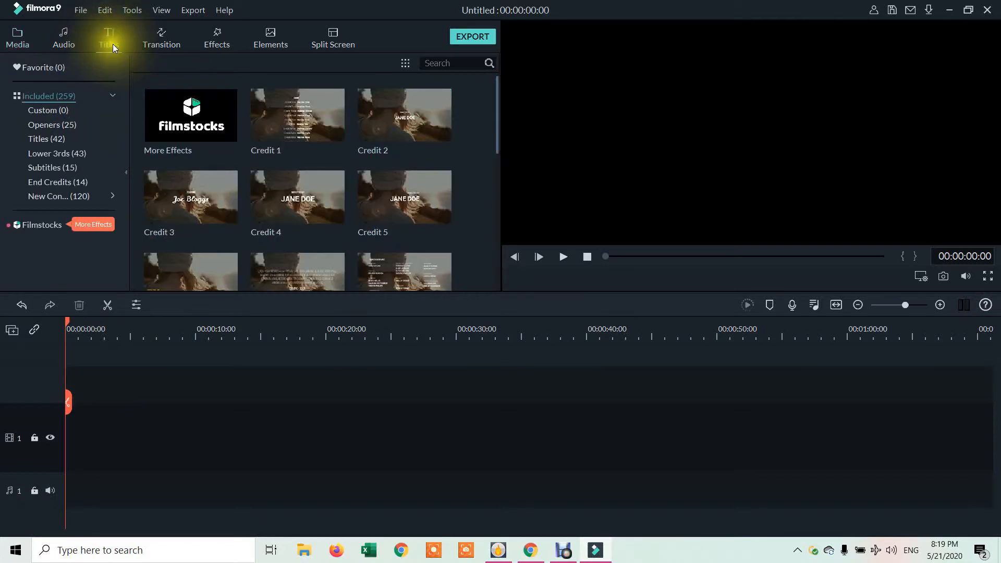
click(46, 125)
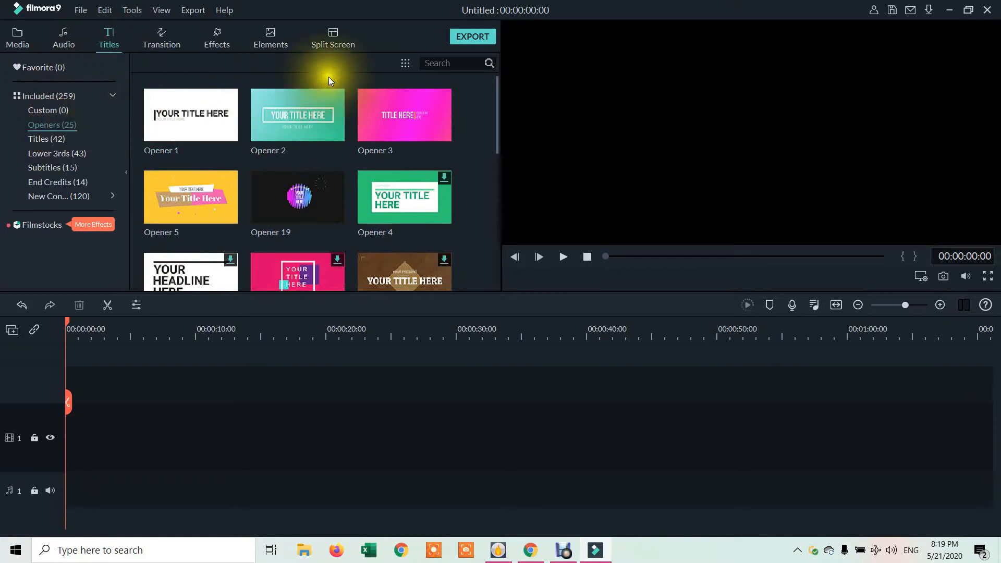
mouse_move(498, 109)
mouse_down()
mouse_move(502, 277)
mouse_move(483, 103)
mouse_up()
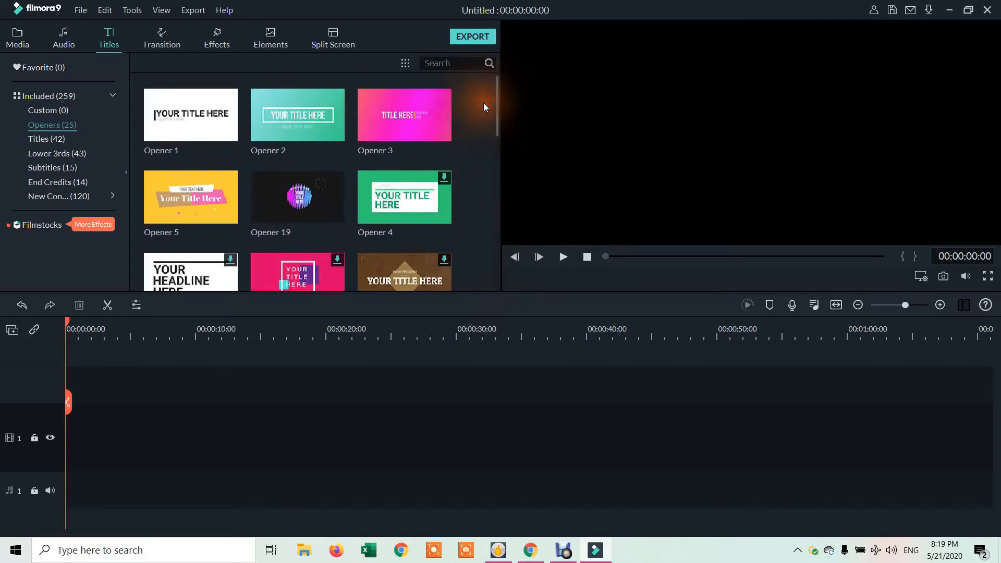
click(189, 197)
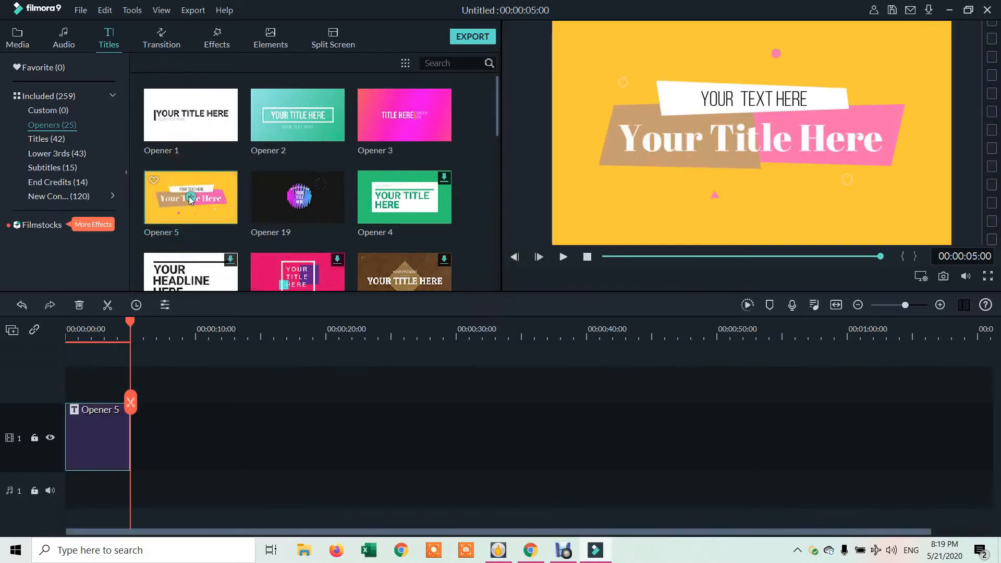
drag(190, 371, 100, 431)
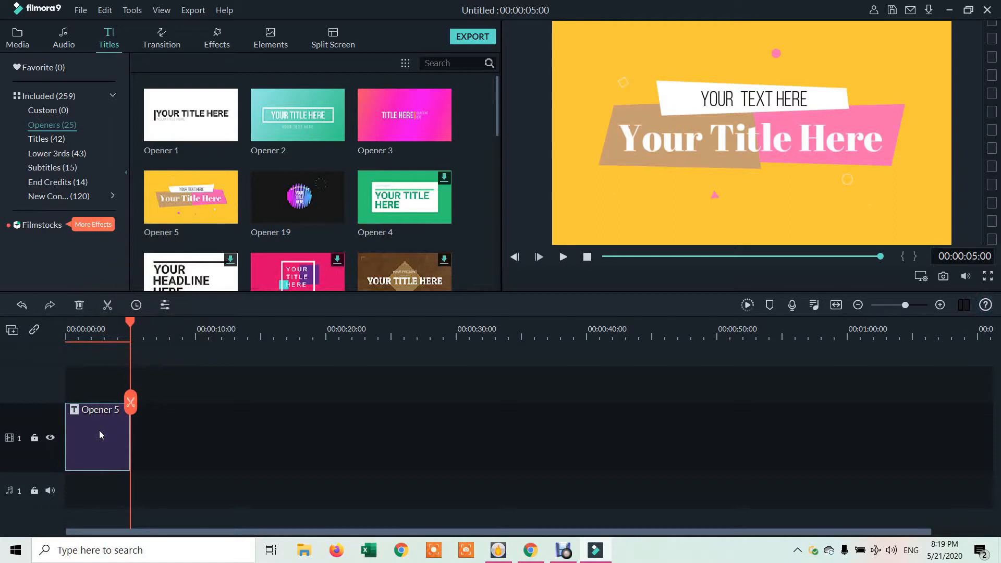
Open the Opener 5 clip for editing and replace its upper line of text with "SELAMAT DATANG".
double_click(101, 434)
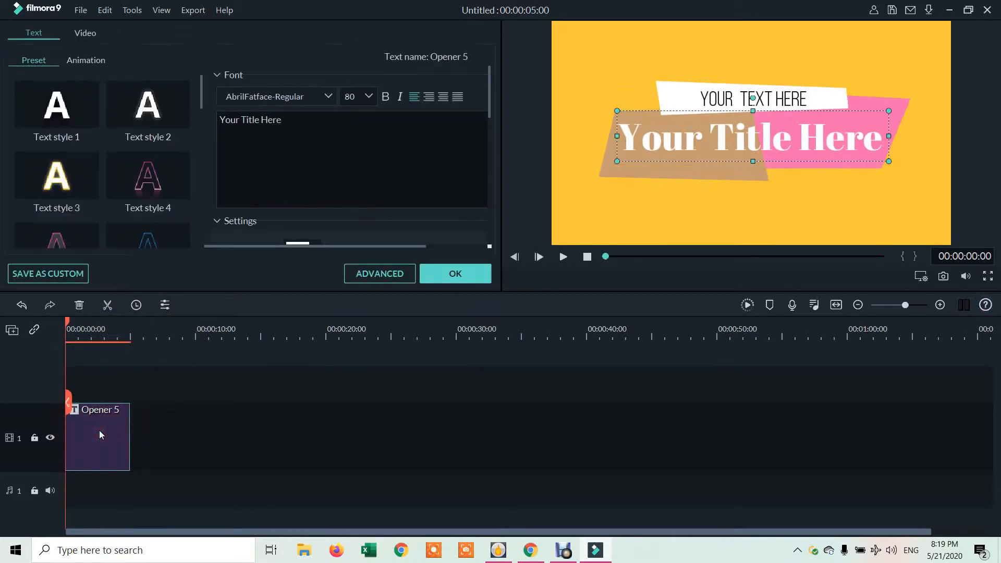
click(726, 101)
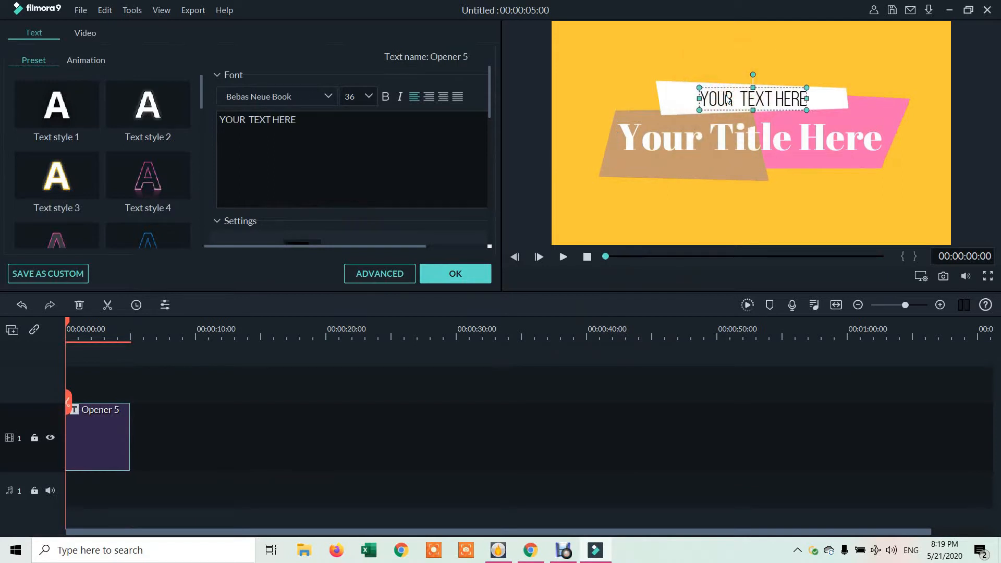
click(717, 148)
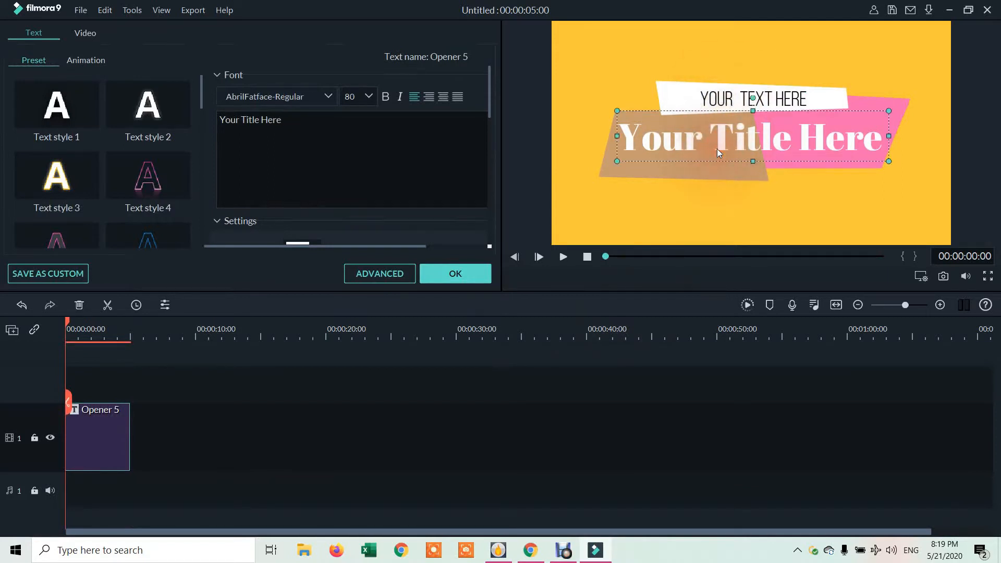
click(721, 86)
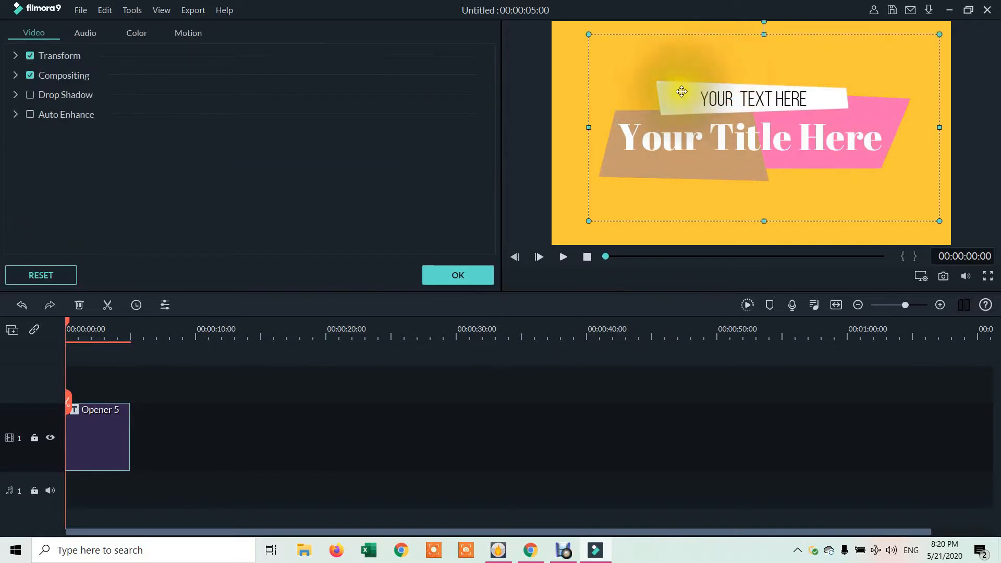
click(722, 105)
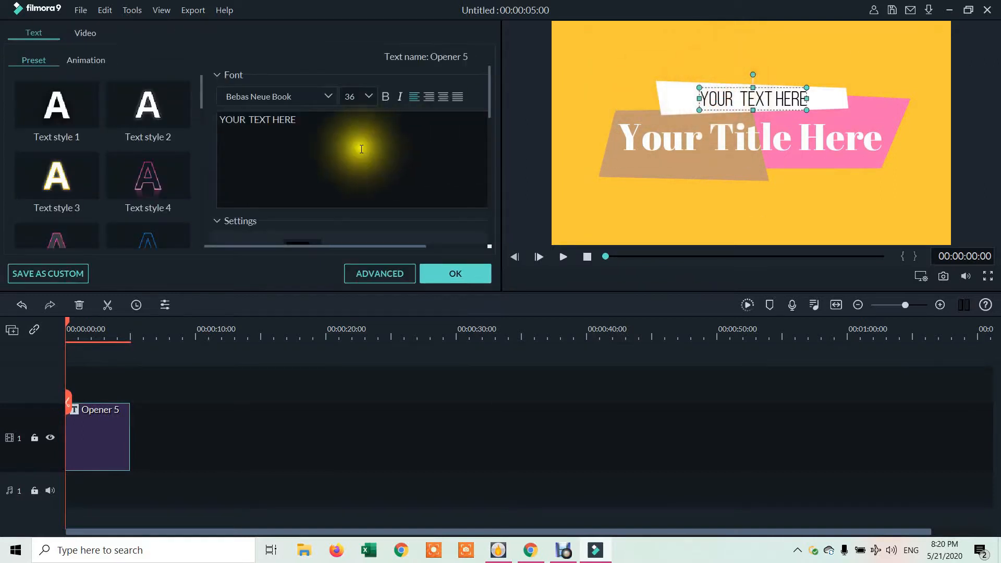
click(303, 129)
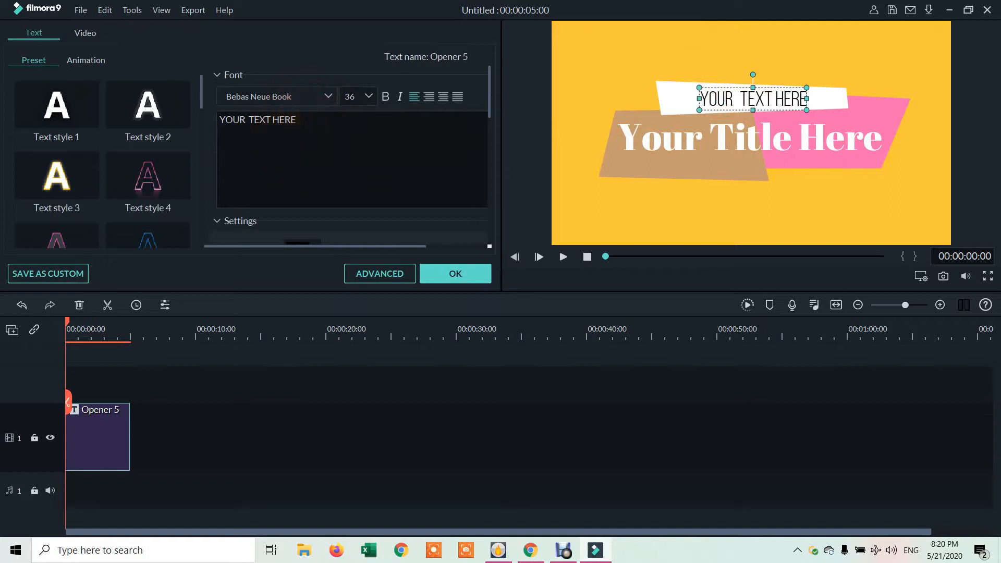
key(BackSpace)
drag(304, 123, 202, 112)
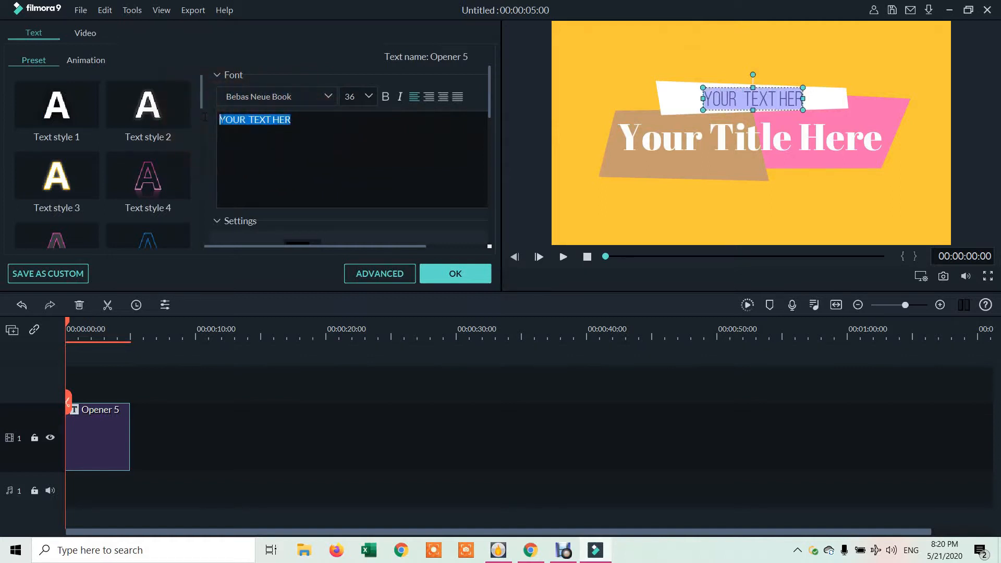
key(BackSpace)
click(208, 117)
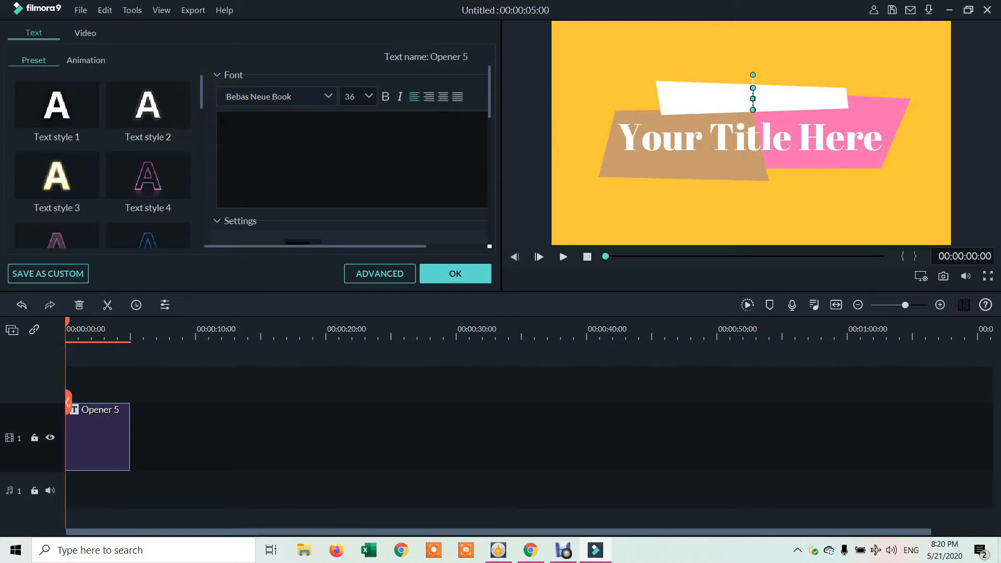
text(SELAMAT)
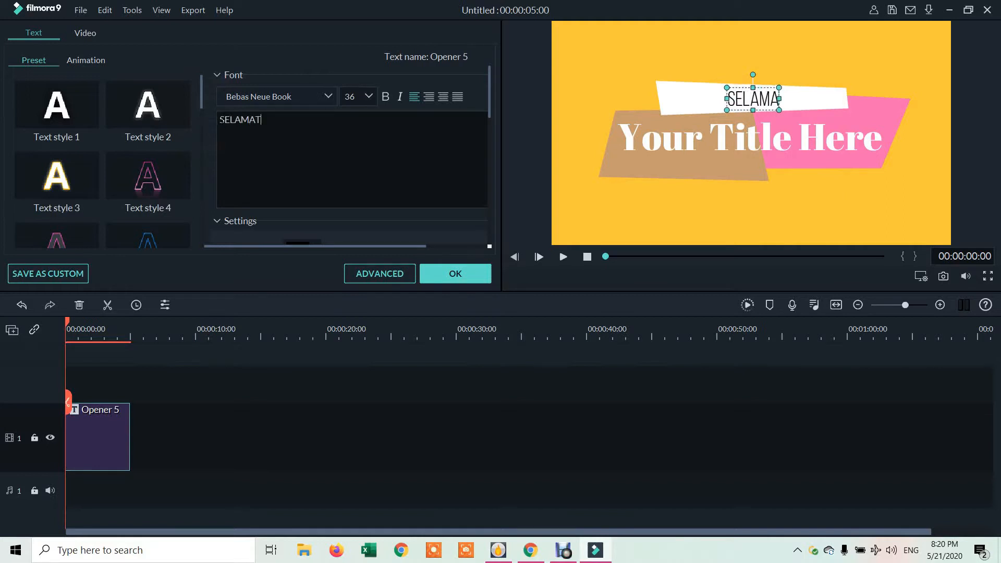
text( DATA)
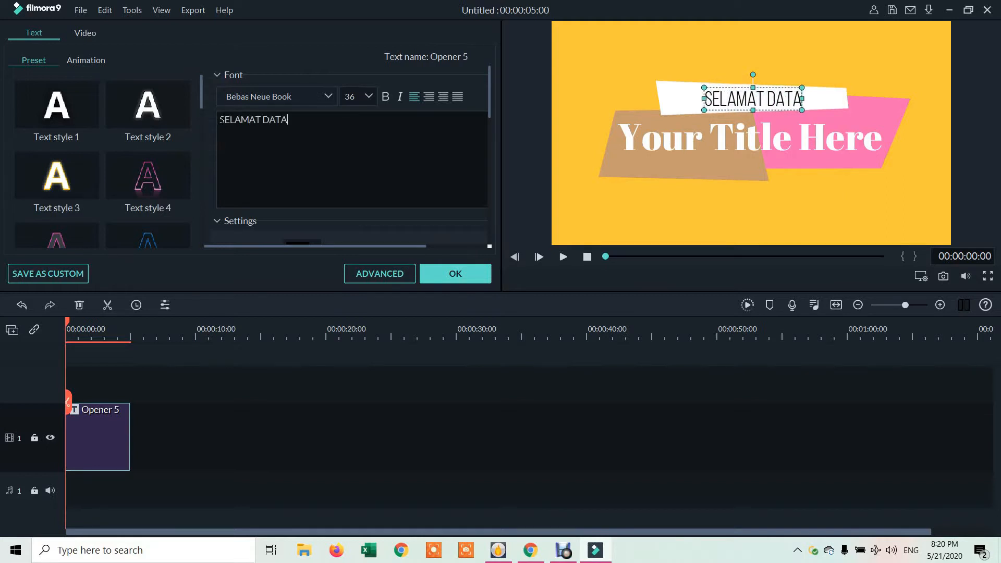
text(NG)
Replace the opener's large main title text with "KE AKER CHANNEL".
click(679, 147)
click(293, 119)
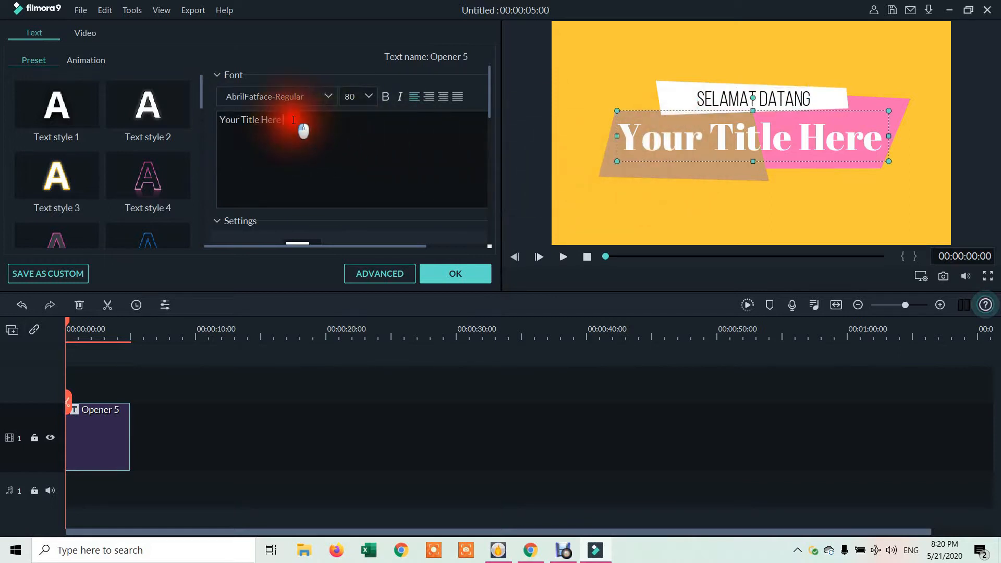
drag(293, 120, 198, 123)
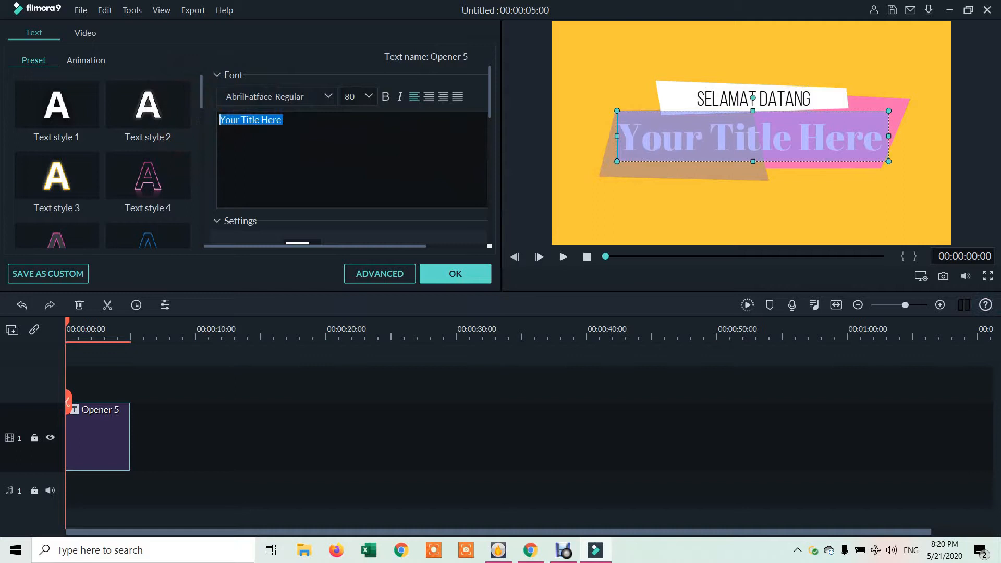
text(KE AKER)
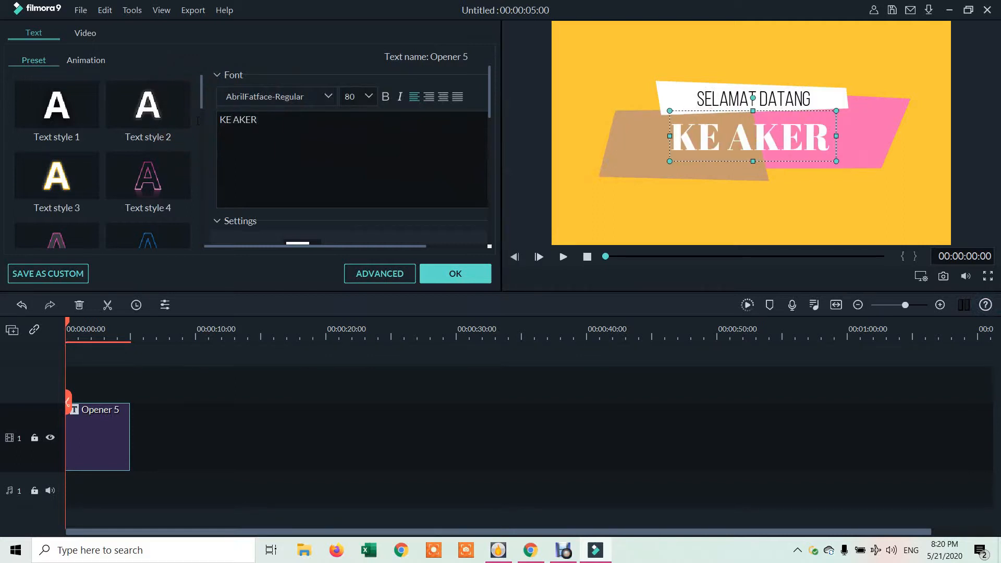
text( CHAN)
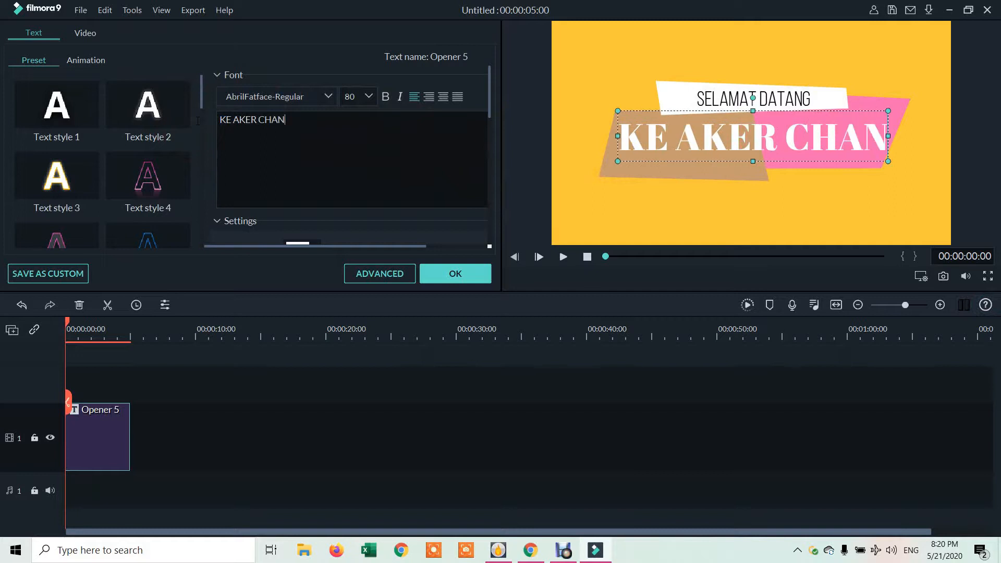
text(NEL)
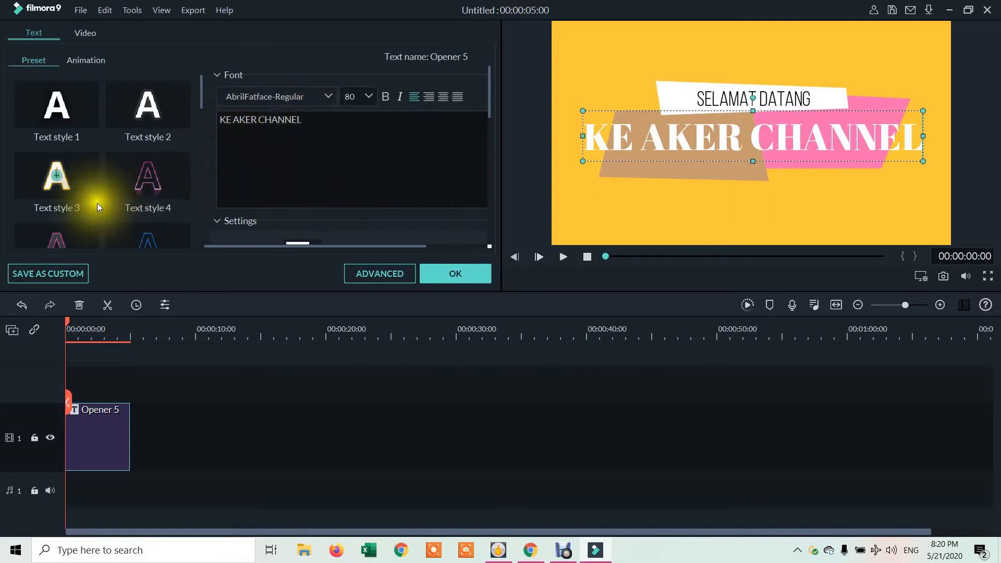
Try Text style 4 and Text style 8 on the KE AKER CHANNEL title and settle on Text style 17.
click(146, 176)
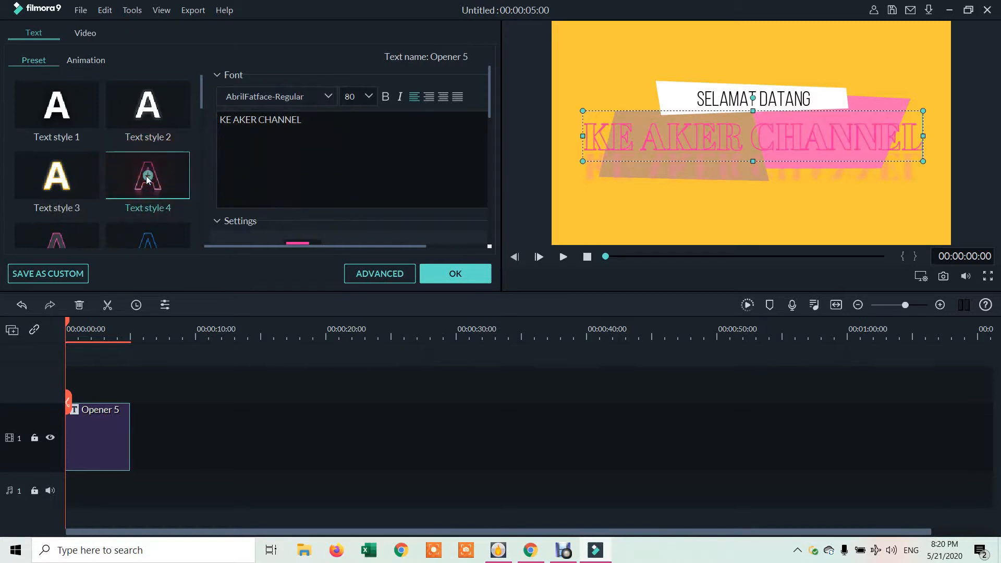
drag(201, 99, 205, 136)
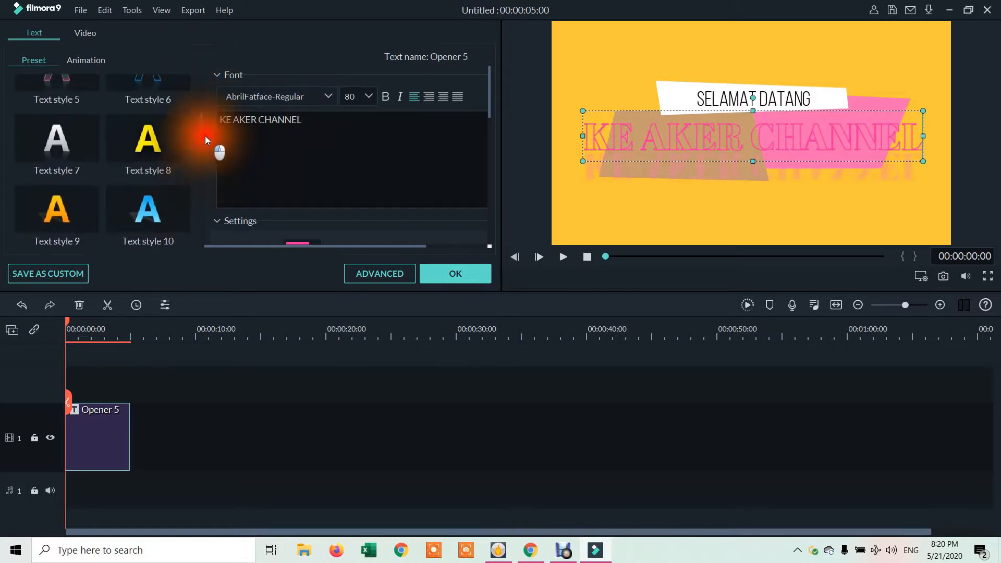
click(149, 139)
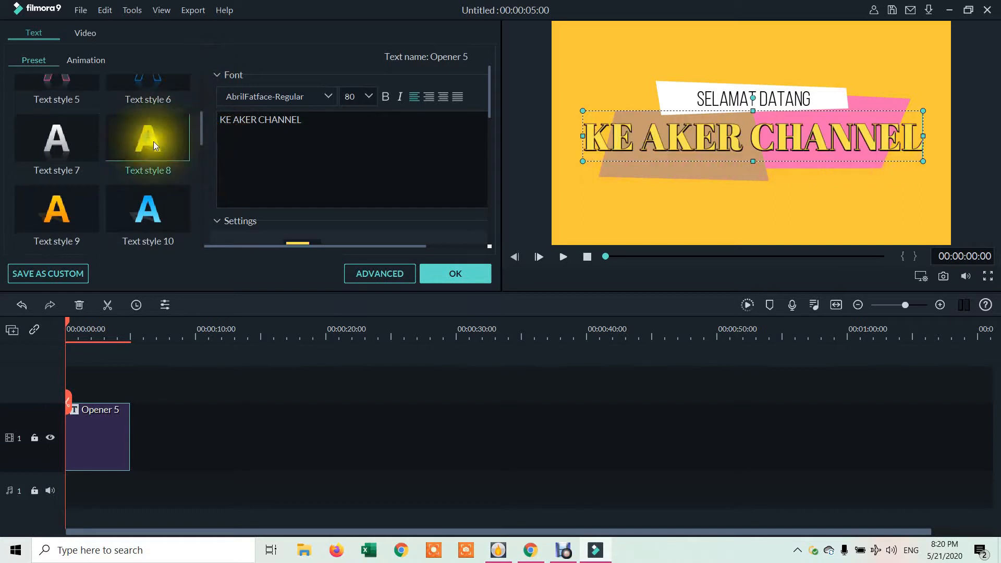
drag(201, 133, 200, 197)
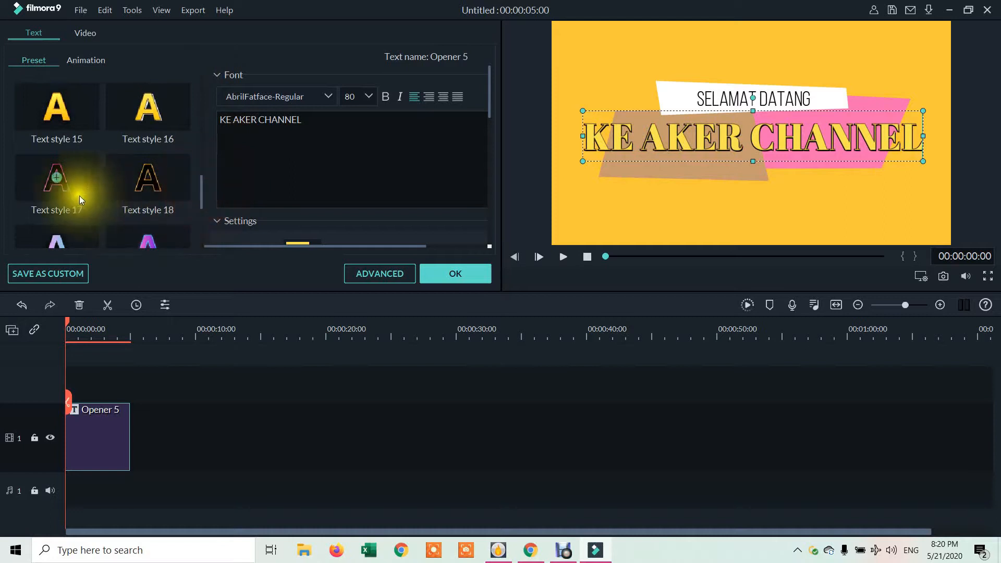
click(54, 177)
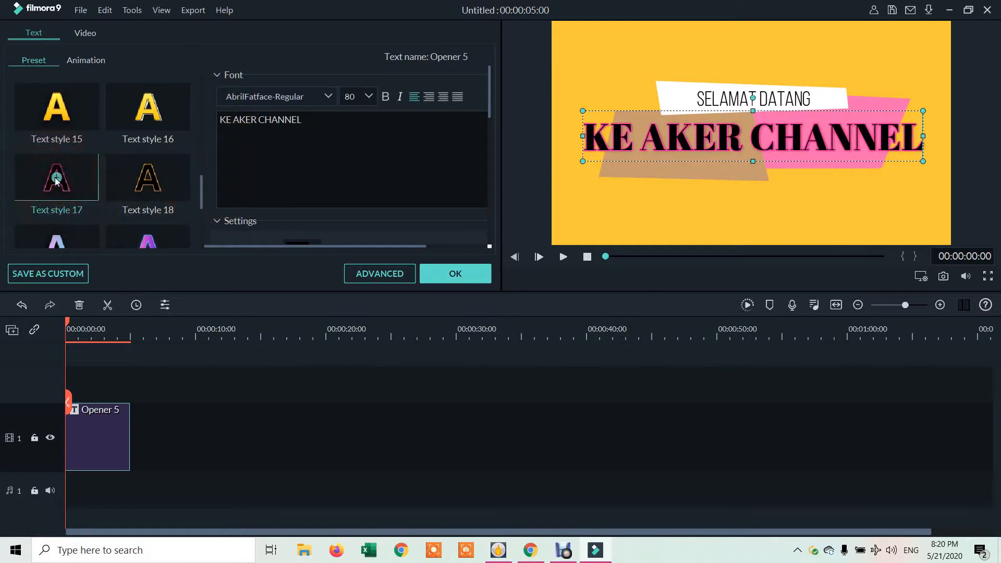
Select the SELAMAT DATANG text, try Text style 20 and Text style 19, and settle on Text style 21.
click(721, 99)
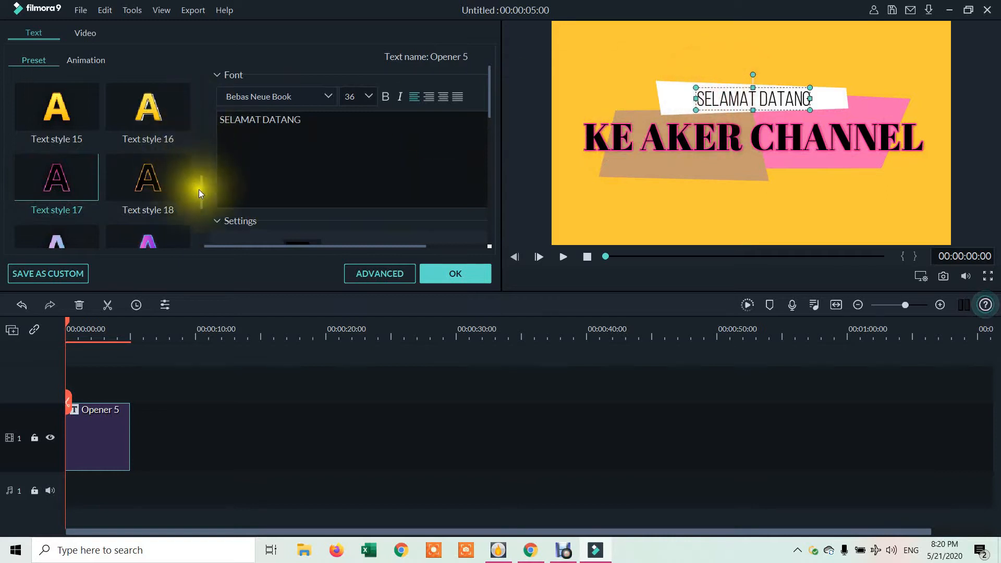
drag(201, 185, 201, 207)
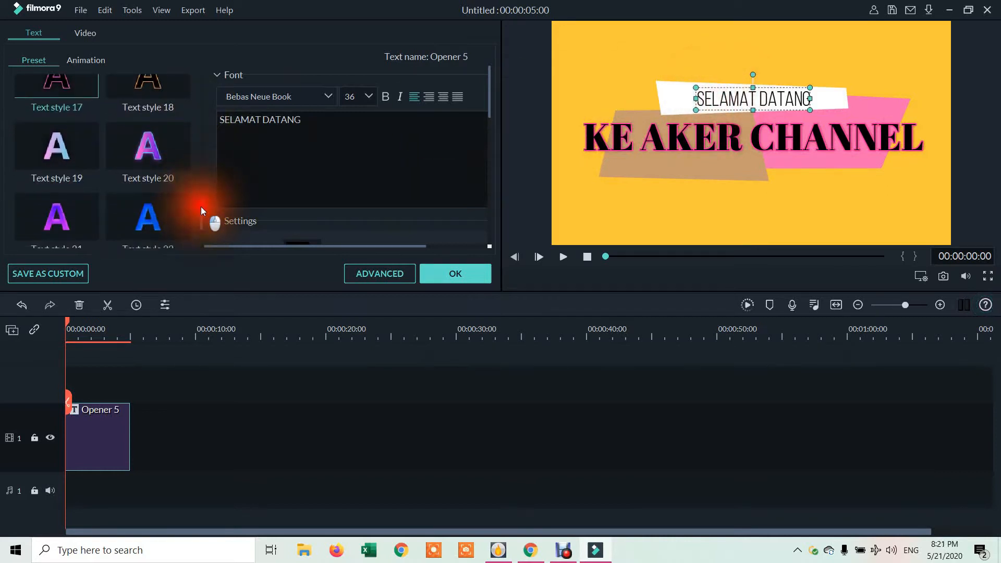
click(150, 149)
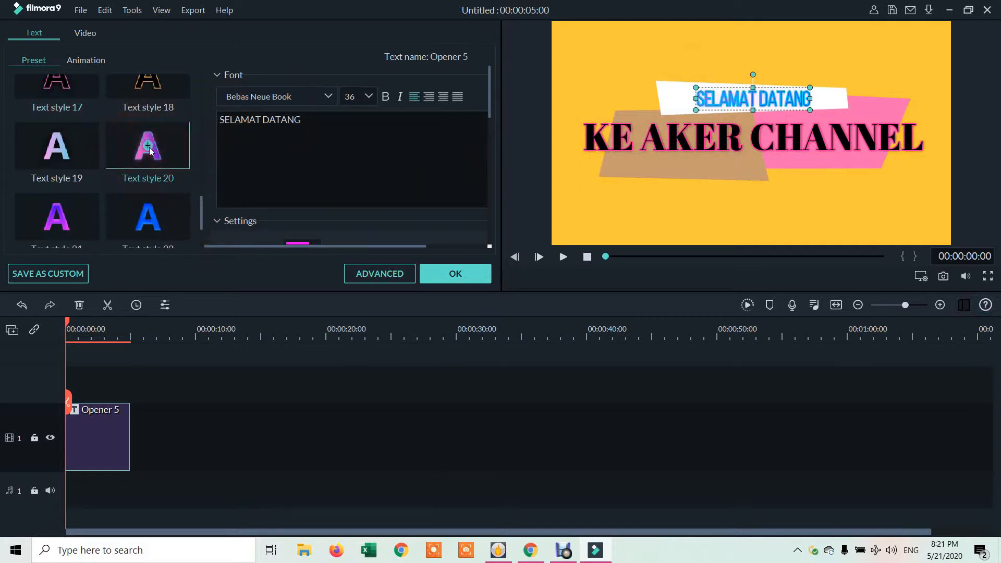
click(54, 144)
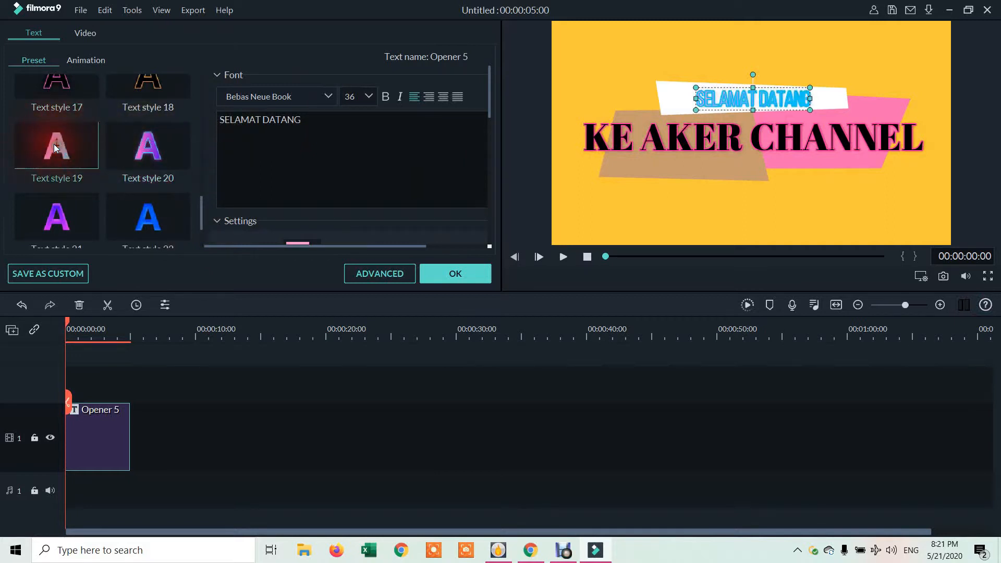
click(58, 220)
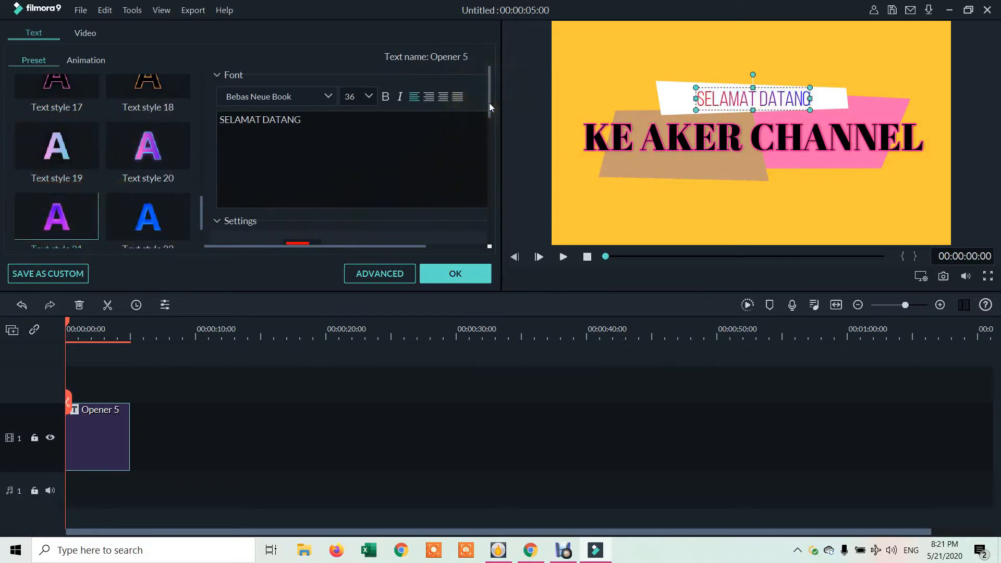
Try pink as the text color of SELAMAT DATANG and settle on dark purple.
drag(489, 103, 495, 141)
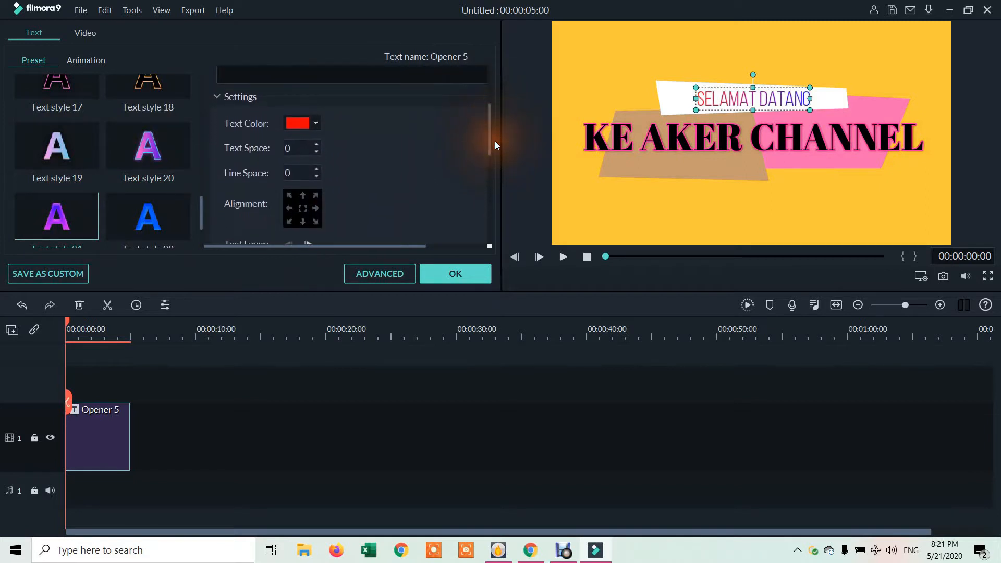
click(304, 123)
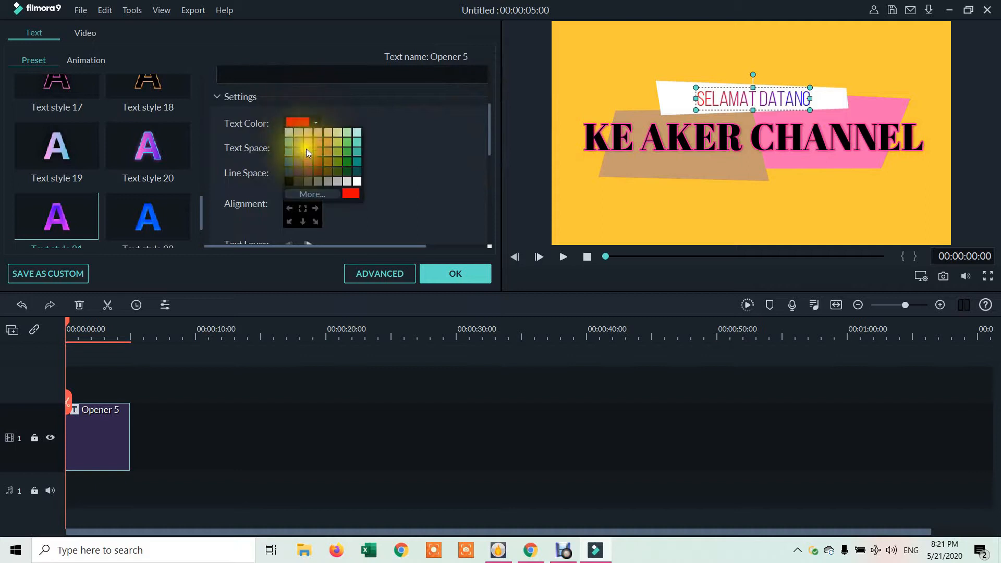
click(308, 145)
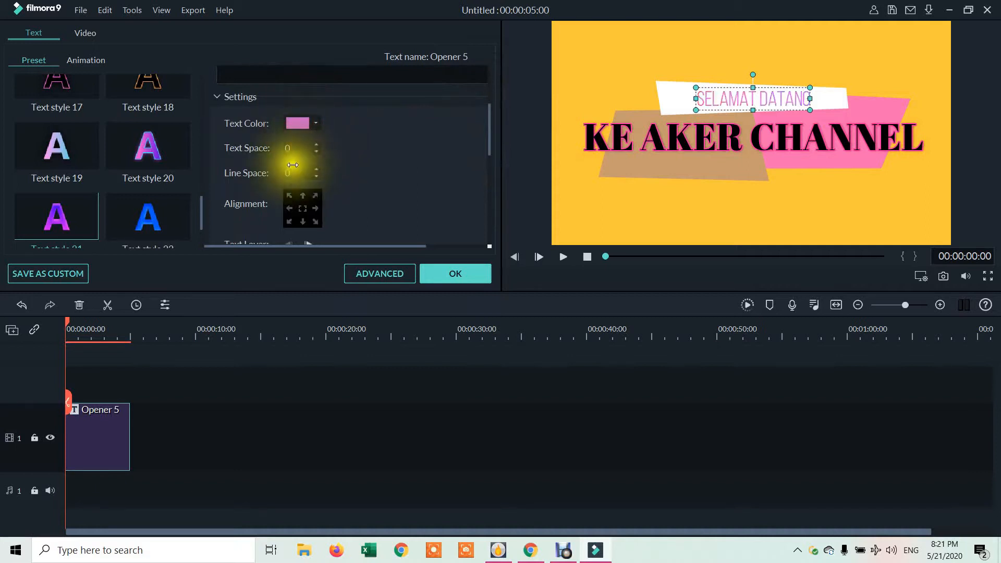
click(315, 123)
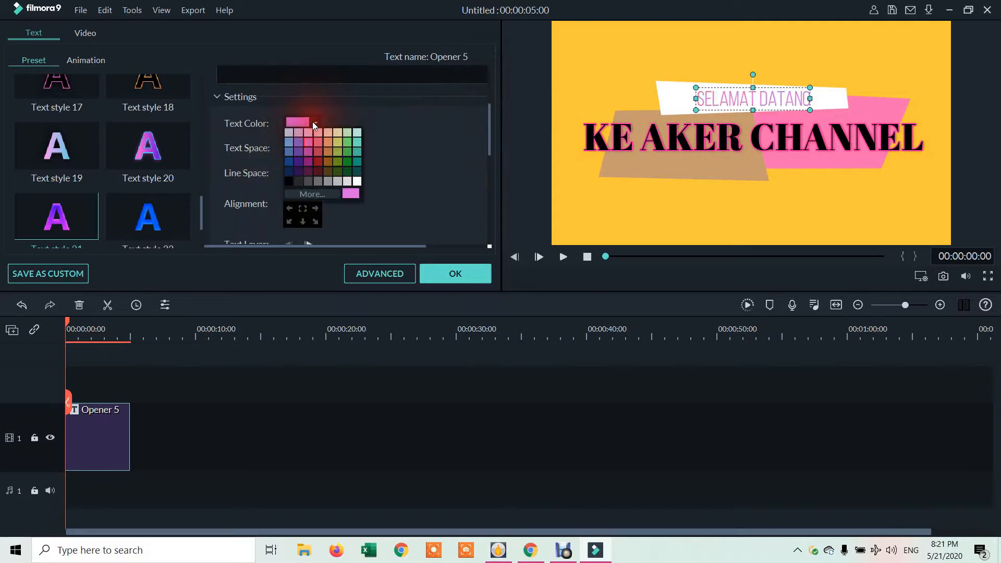
click(296, 162)
Try the top-right, middle-left, centre and top-centre alignments on the SELAMAT DATANG text.
click(302, 197)
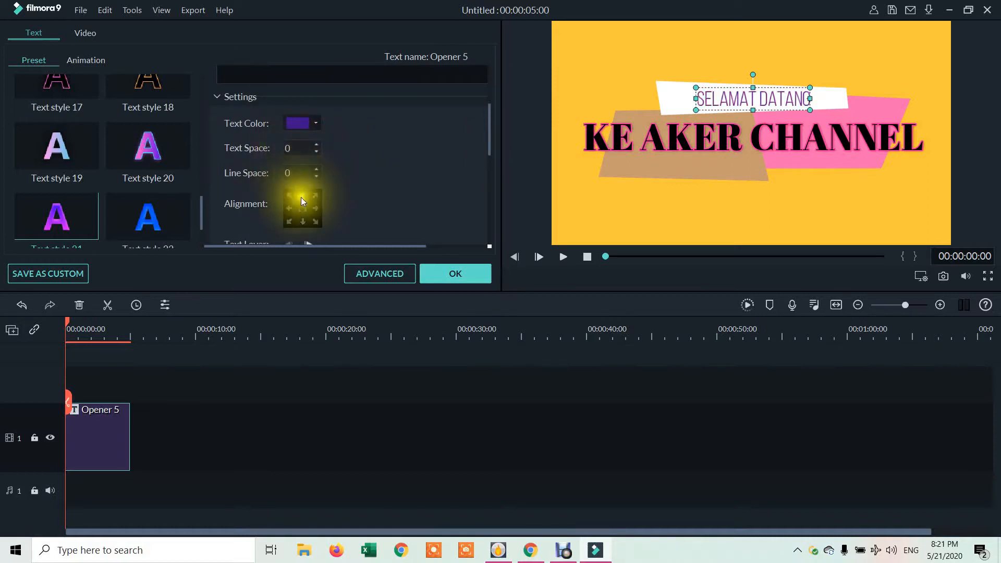
click(311, 197)
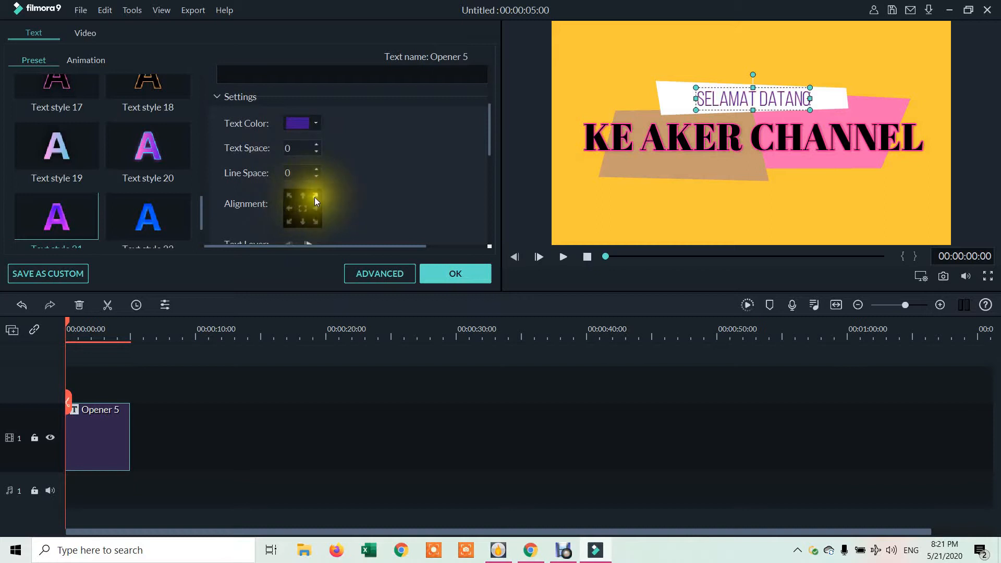
click(315, 197)
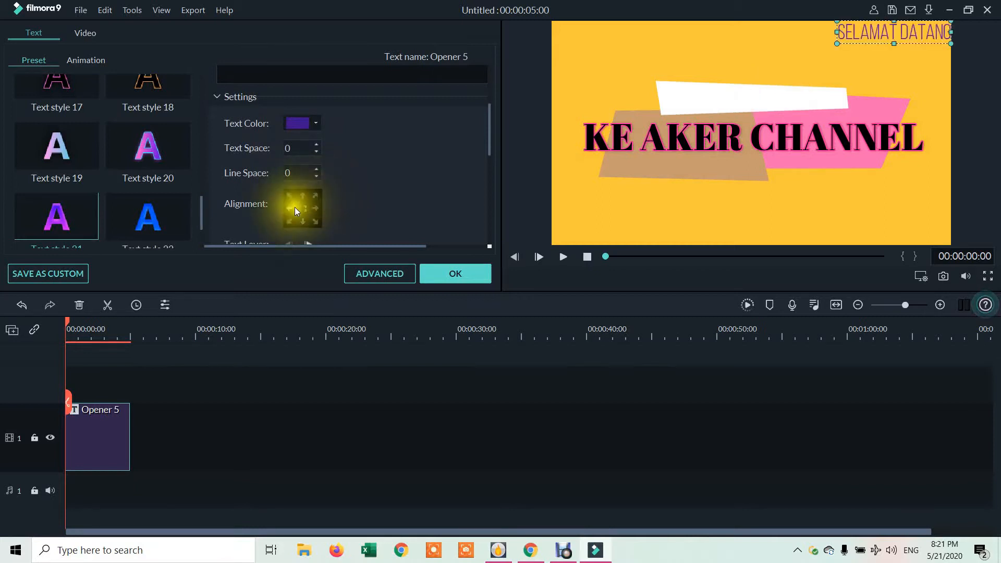
click(290, 208)
click(301, 209)
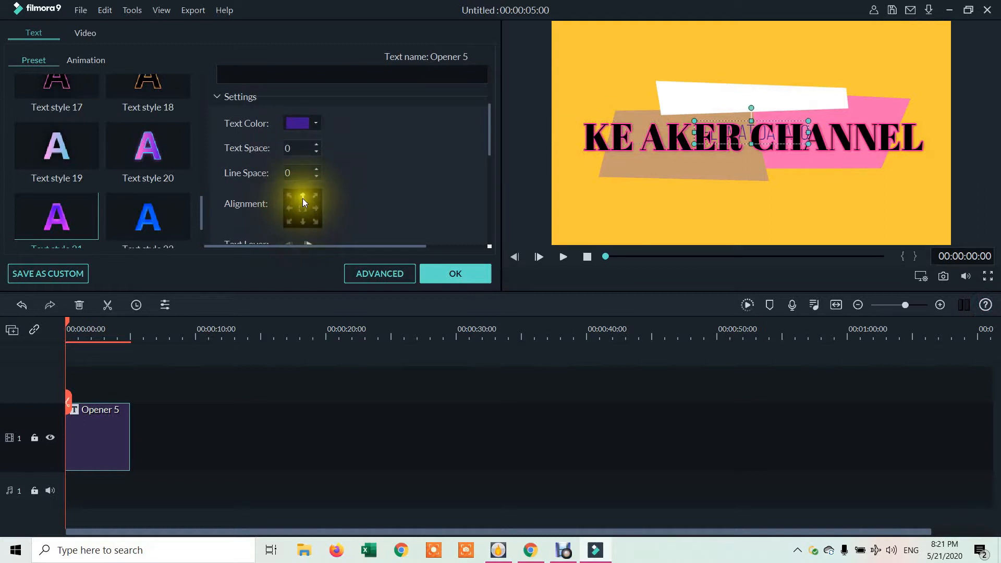
click(303, 198)
Move the SELAMAT DATANG text onto the white banner, then preview the opener and accept the title edits.
click(731, 31)
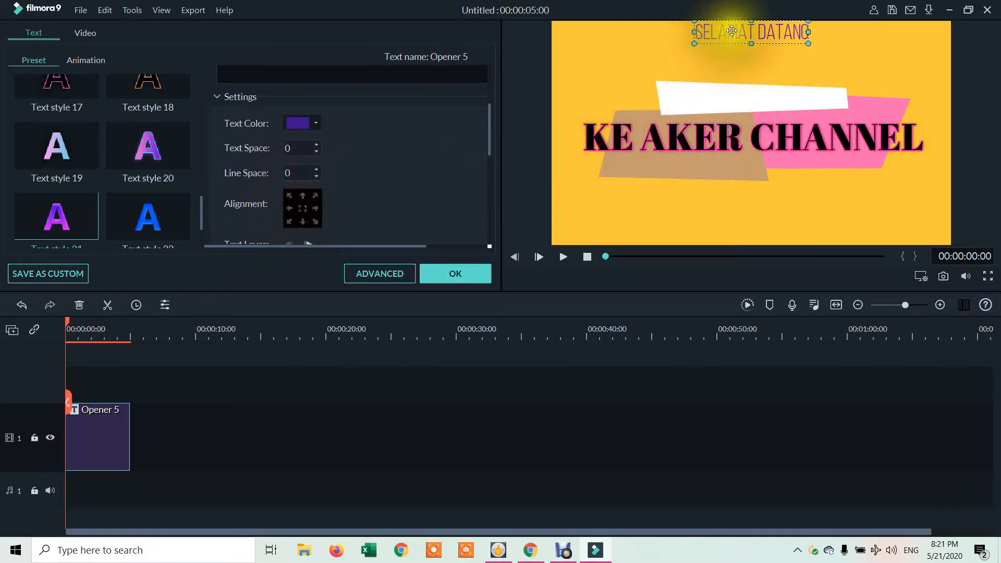
drag(732, 31, 717, 95)
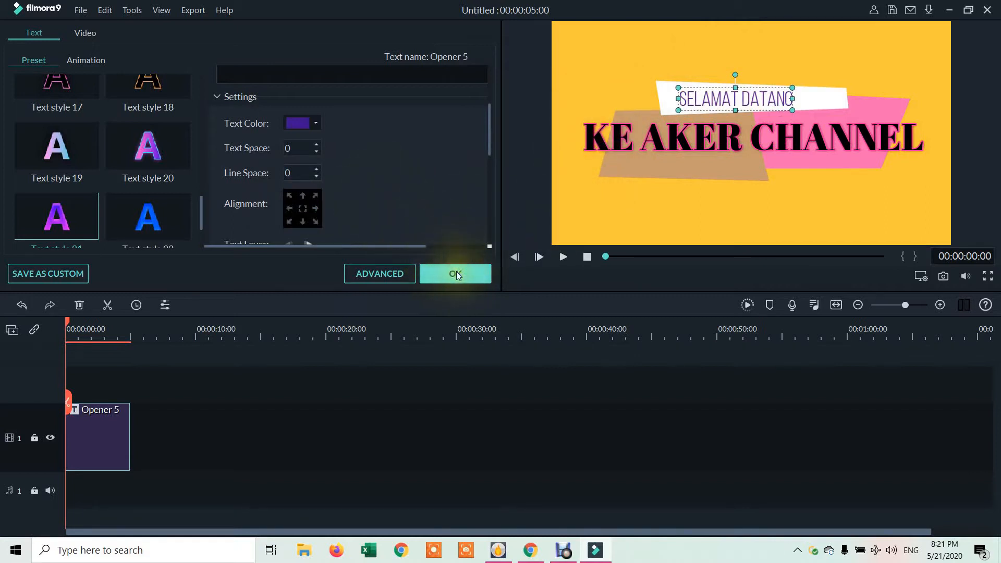
click(563, 257)
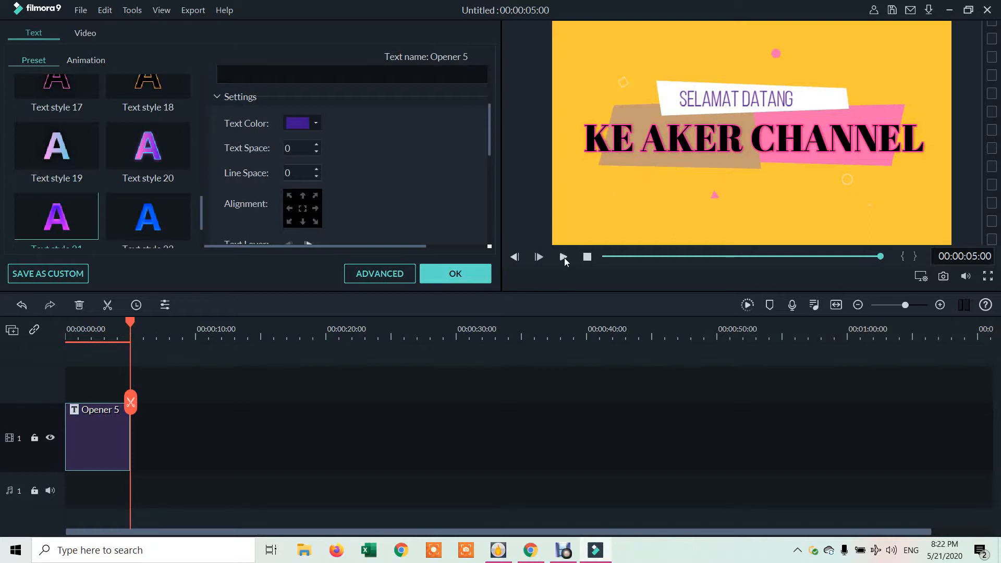
click(430, 273)
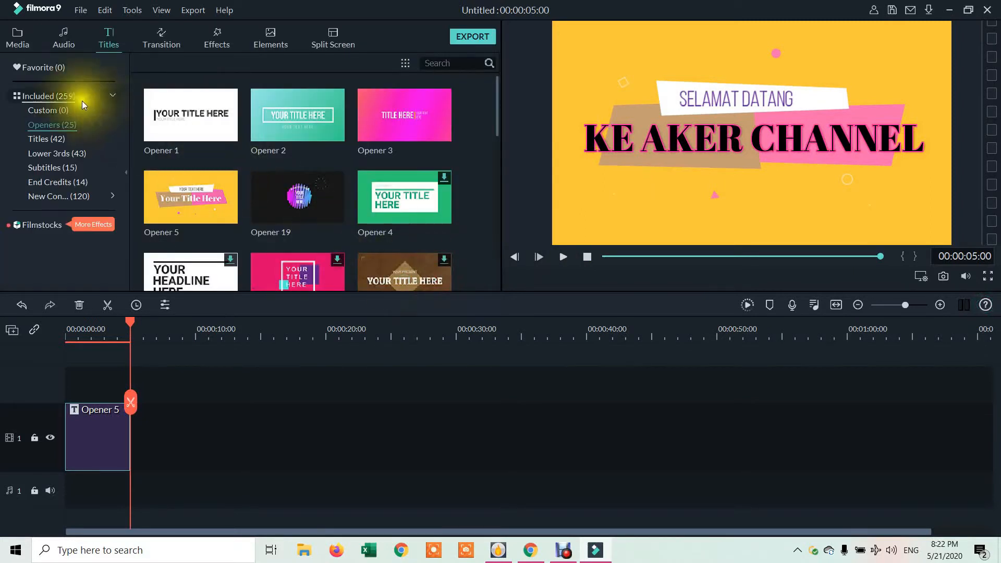
Add video_20200515_160509 after the opener, keeping the 1920 x 1080 25fps project settings, and play the timeline from the start.
click(18, 39)
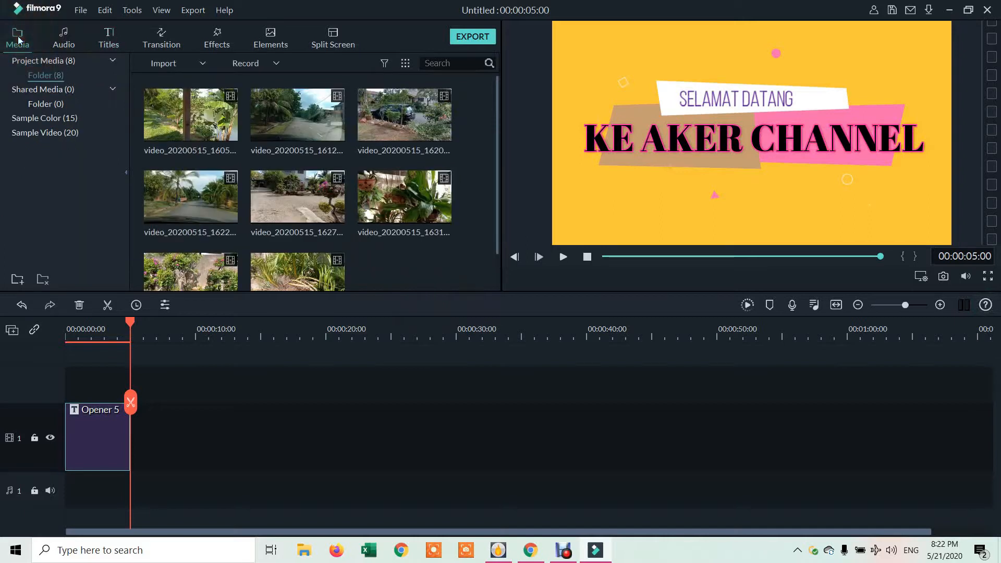
click(191, 114)
click(190, 114)
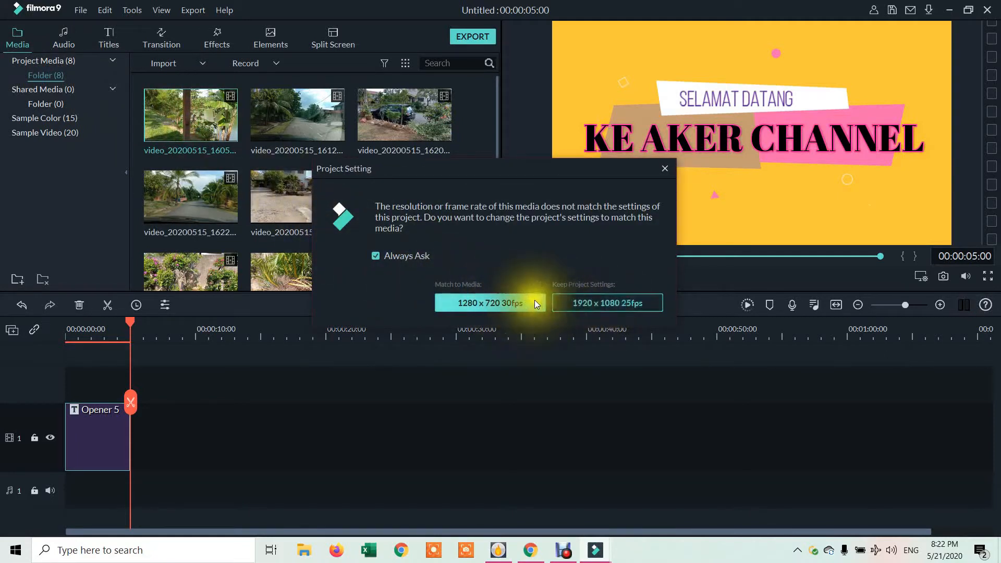
click(598, 302)
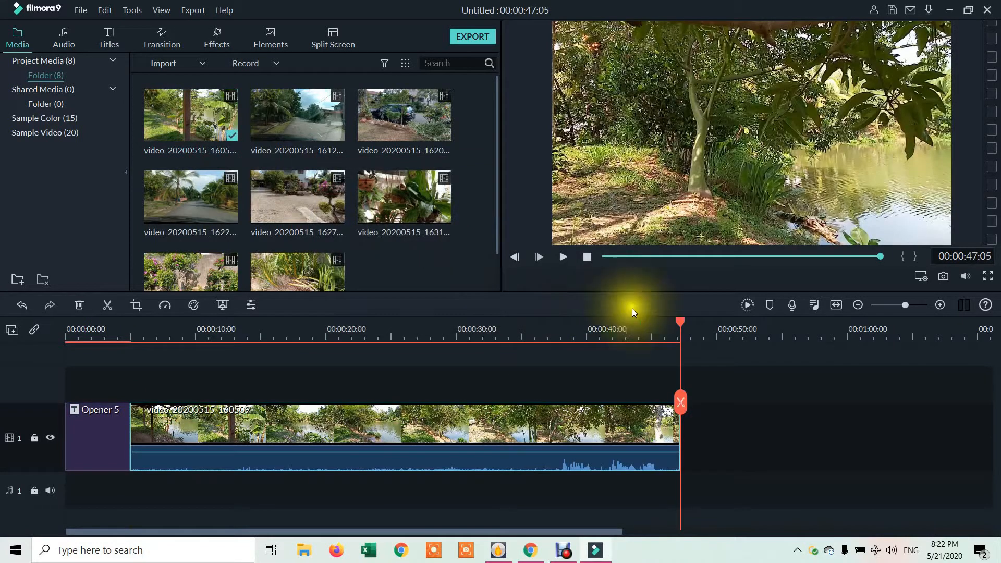
drag(681, 320, 64, 328)
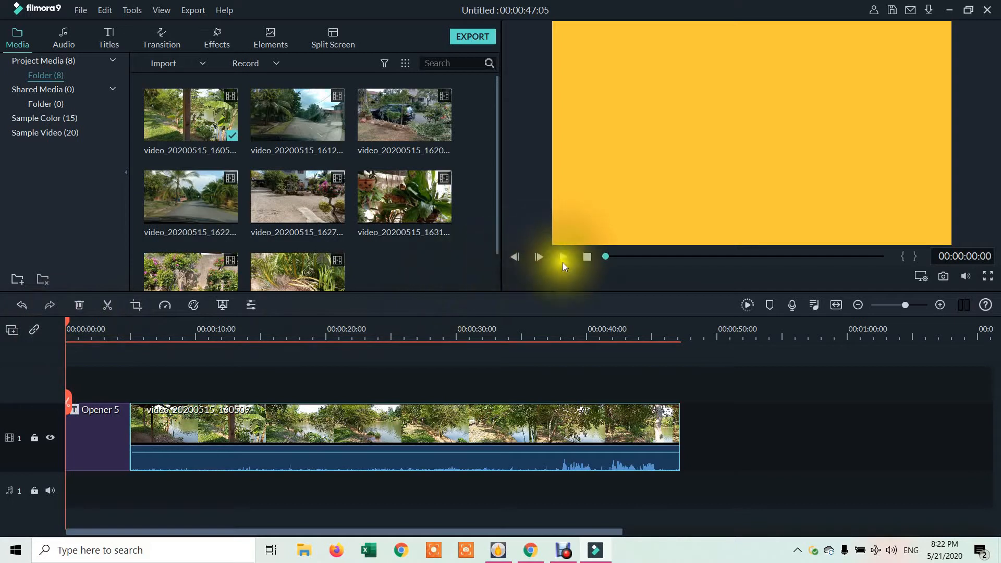
click(561, 256)
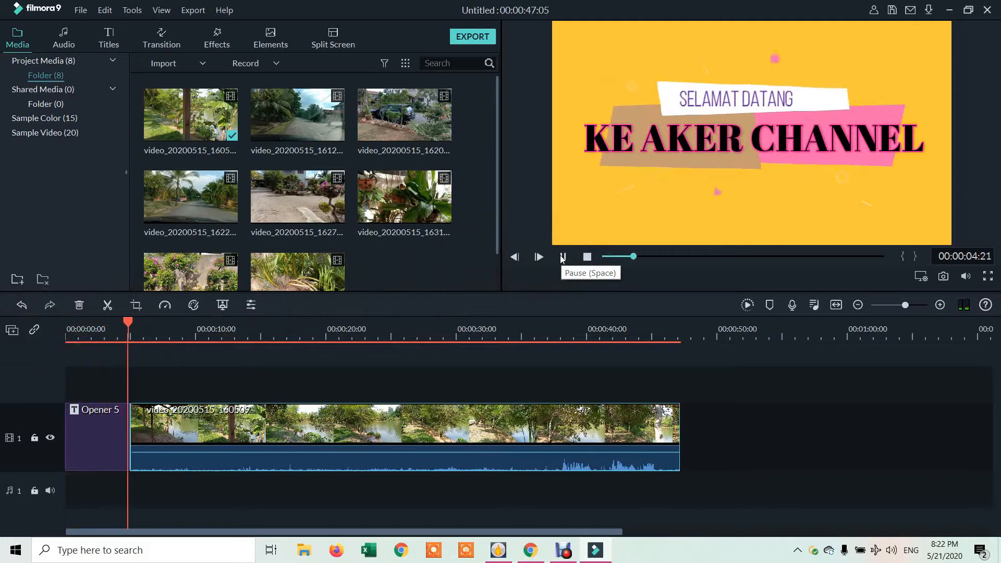
Add video_20200515_162721 at the end of video track 1 and delete the video_20200515_160509 clip before it.
click(89, 336)
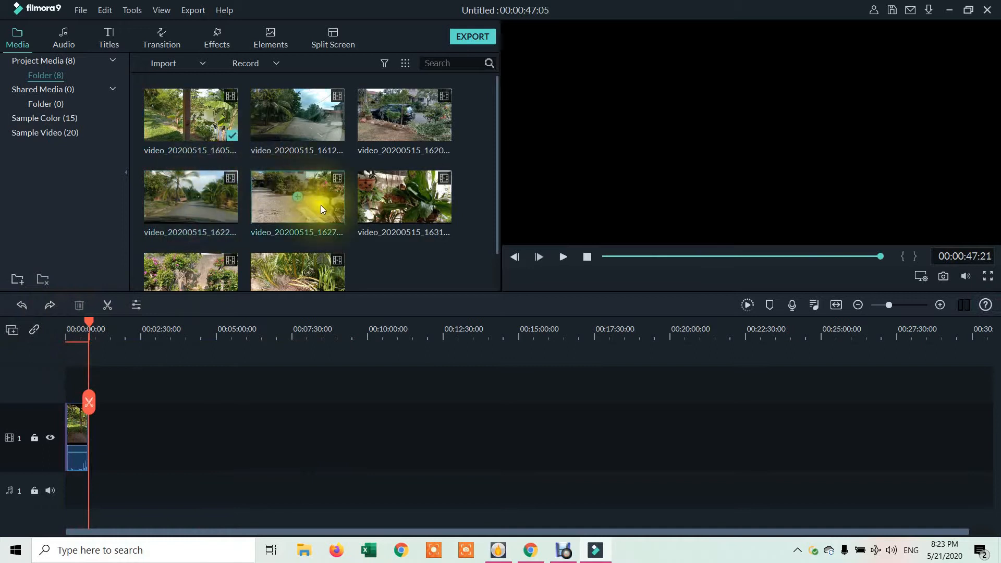
click(296, 195)
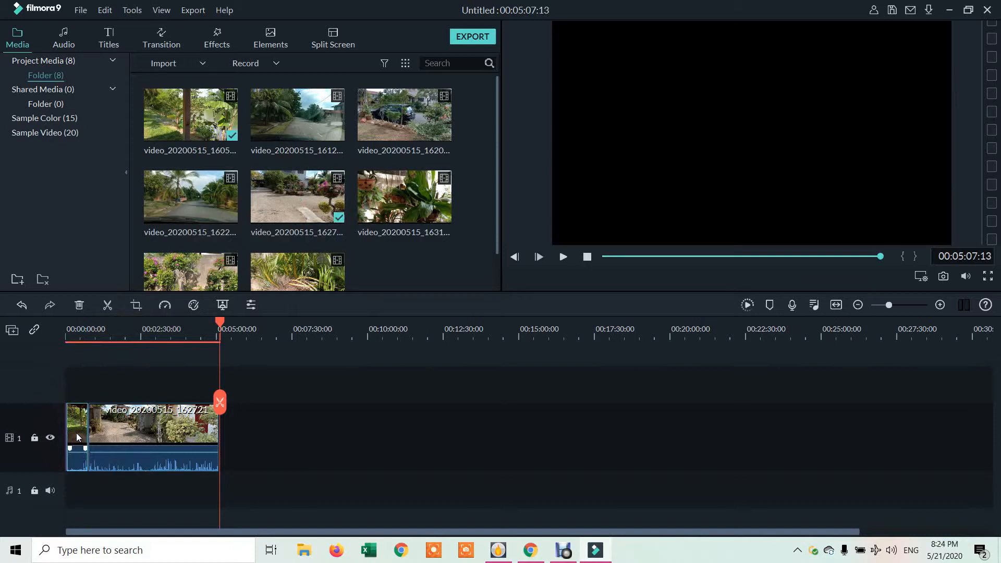
key(Delete)
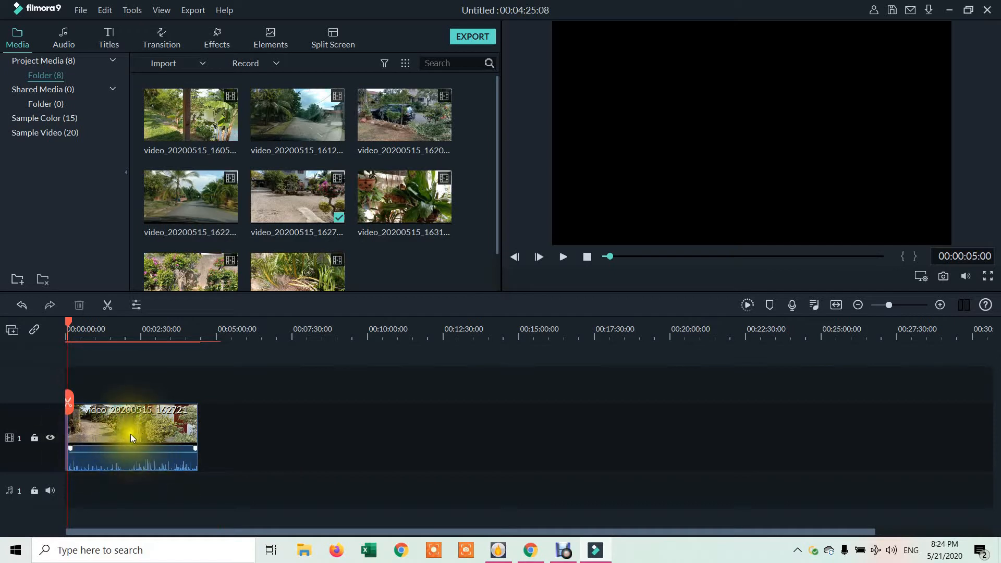
Add the sixth and seventh videos from the media library and place them in order directly after the video_20200515_162721 clip.
click(68, 321)
drag(69, 323, 432, 371)
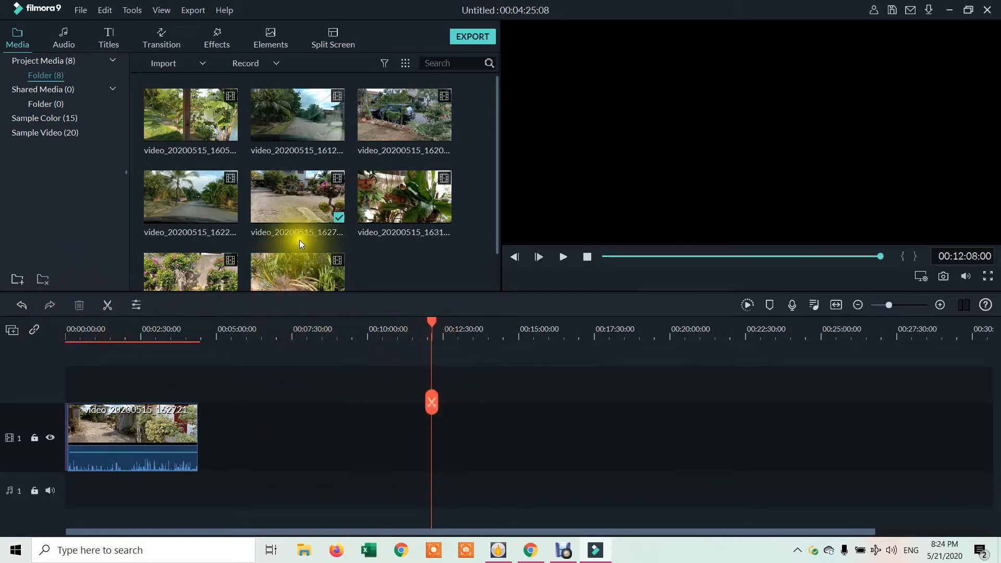
click(402, 198)
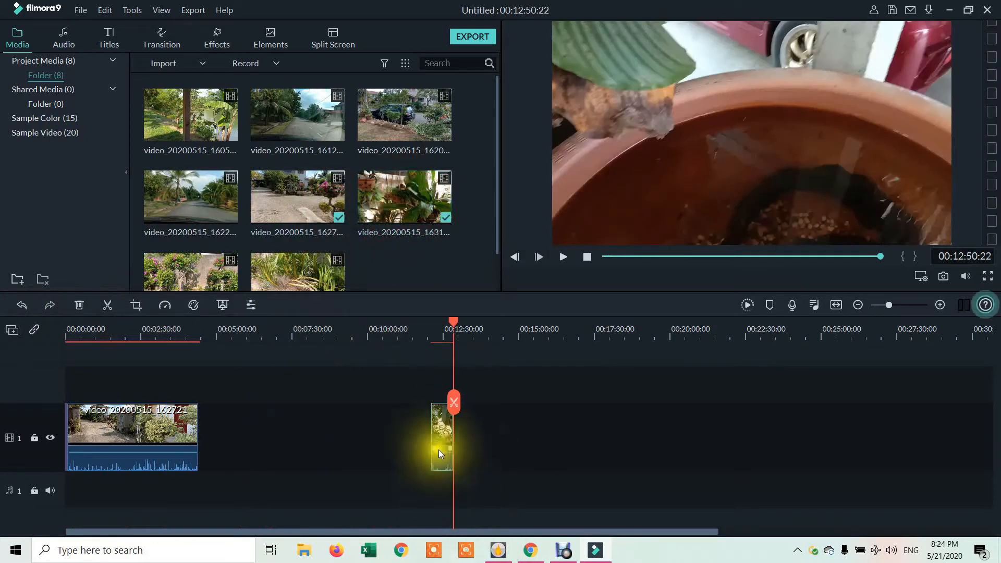
drag(436, 437, 197, 464)
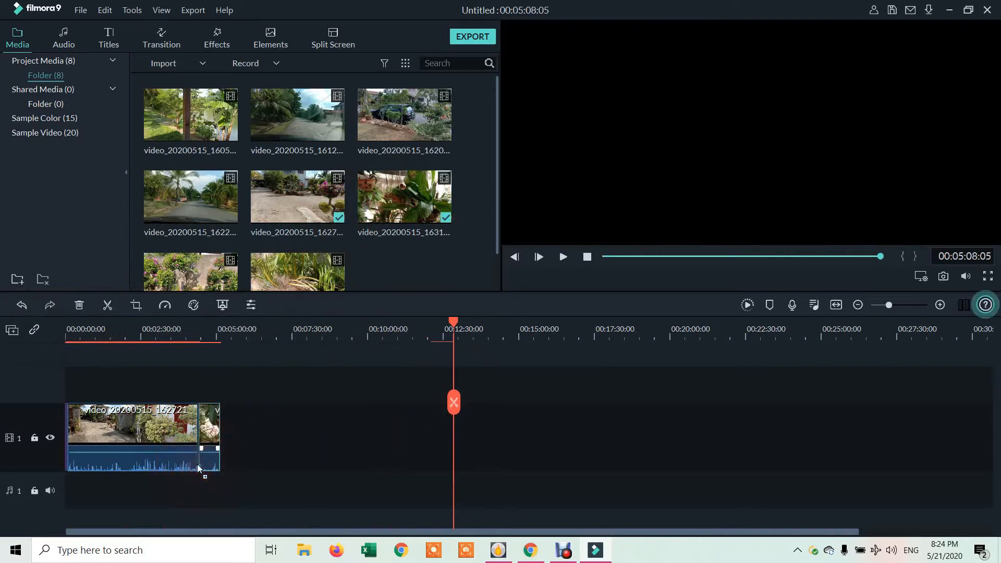
click(190, 277)
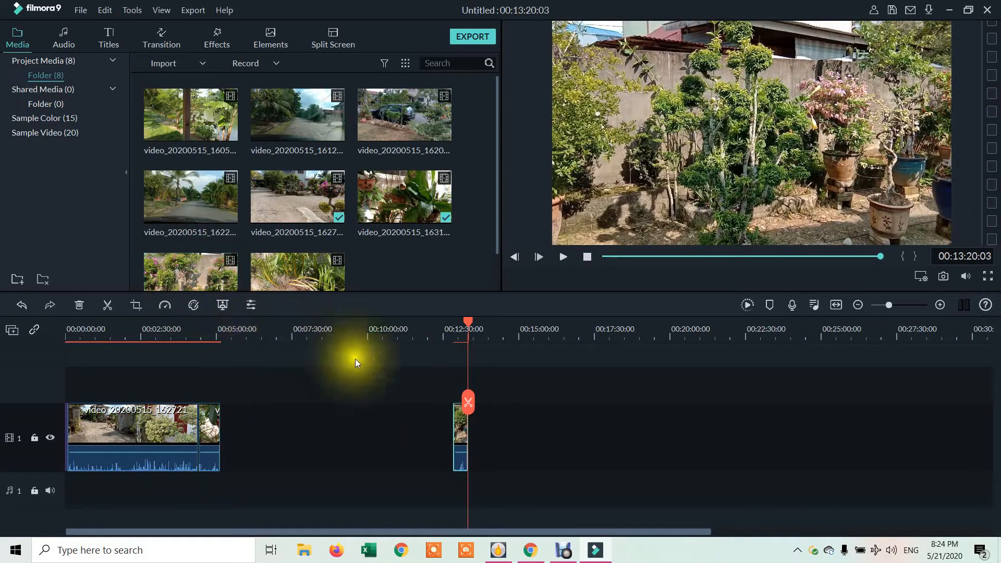
drag(461, 428, 230, 421)
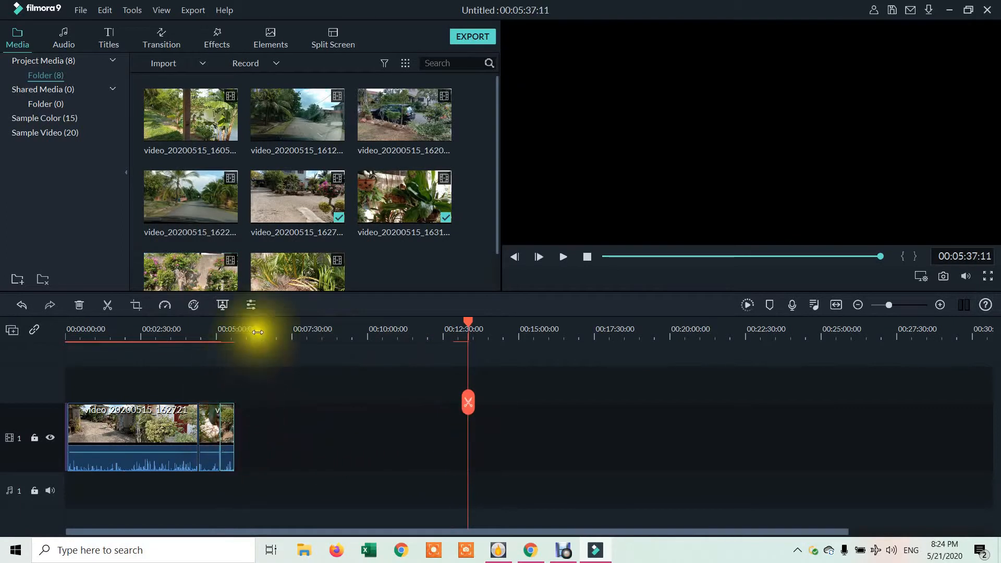
Add the eighth video from the media library and place it directly after the last clip on video track 1.
click(296, 281)
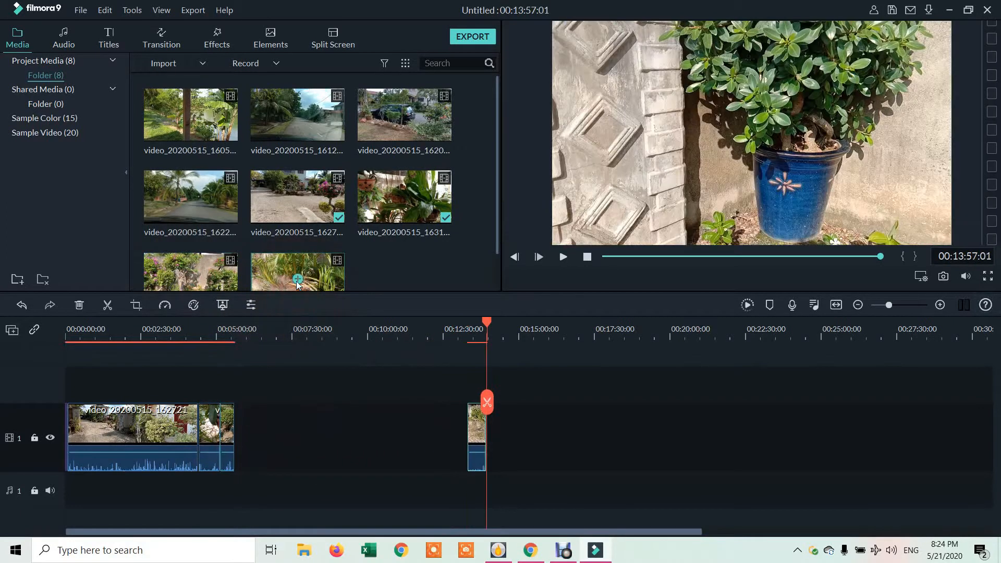
click(476, 438)
drag(474, 434, 252, 411)
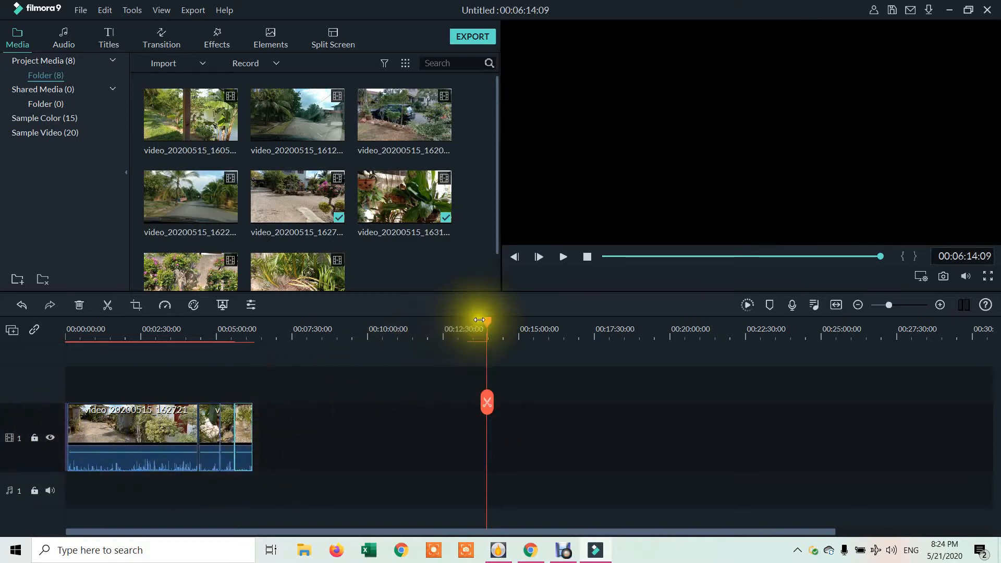
Play the assembled timeline from the start to check the sound, then stop playback.
drag(485, 322, 60, 334)
click(562, 257)
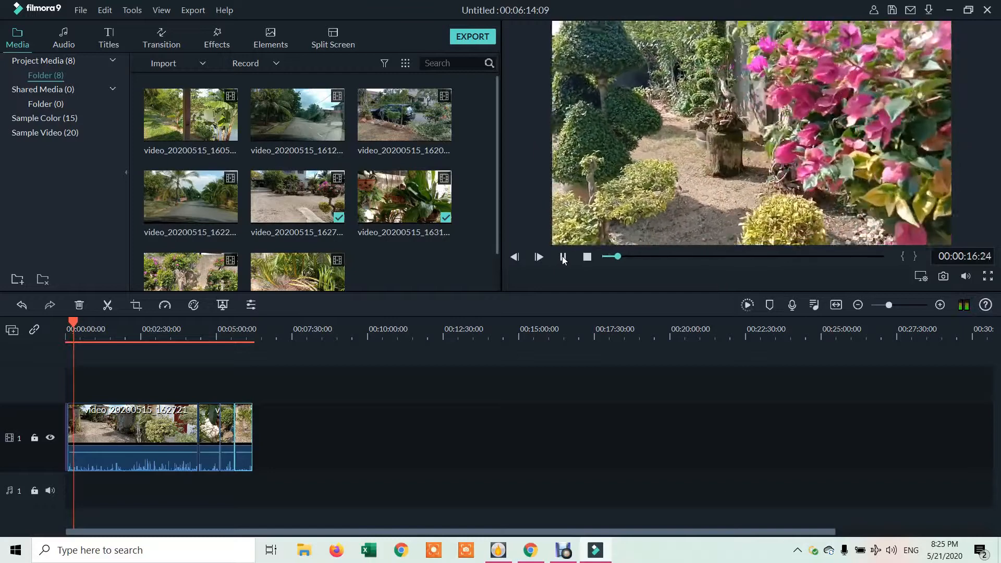
click(586, 258)
Lower the video_20200515_162721 clip's audio volume to the minimum and play the timeline to check it.
click(136, 439)
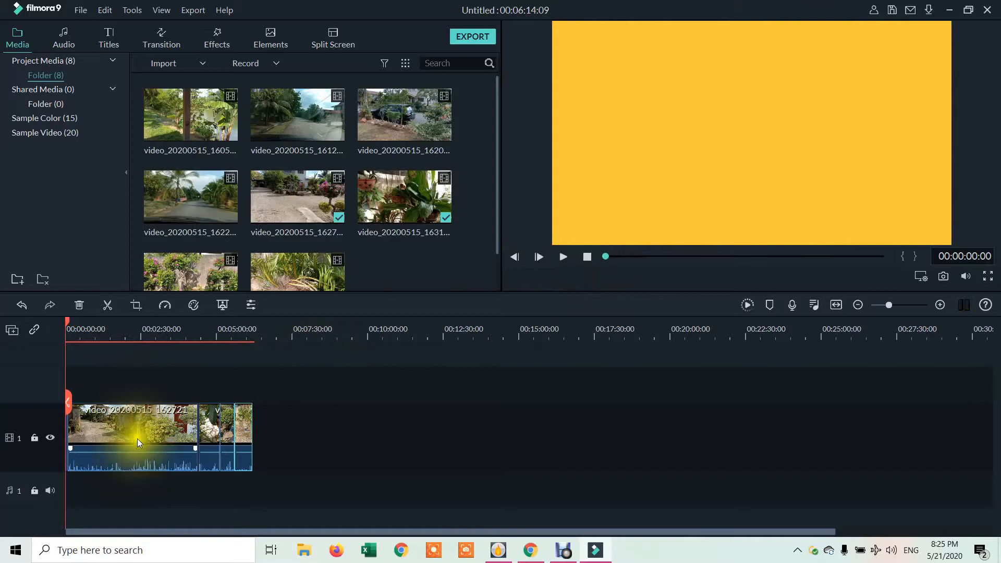
double_click(108, 462)
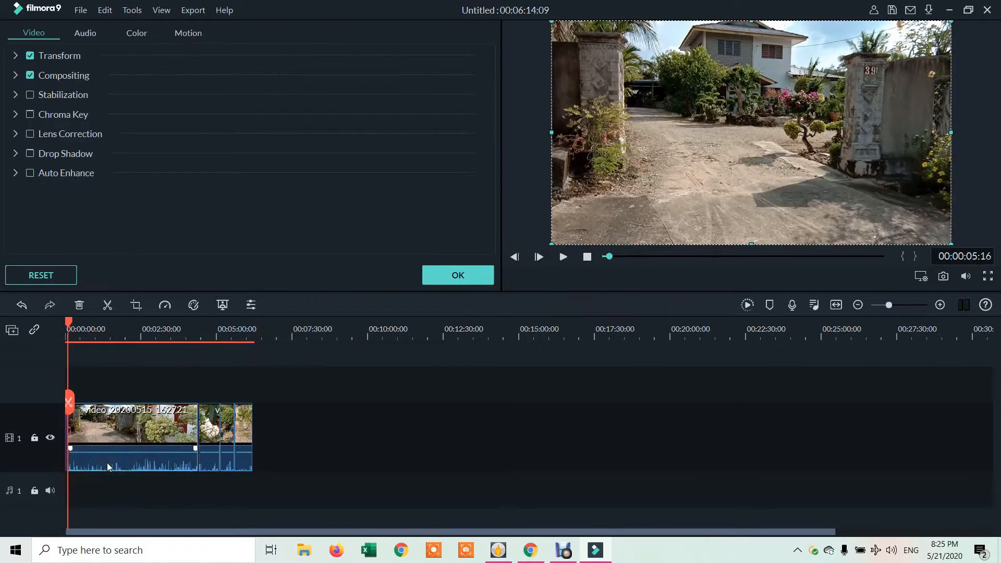
click(79, 33)
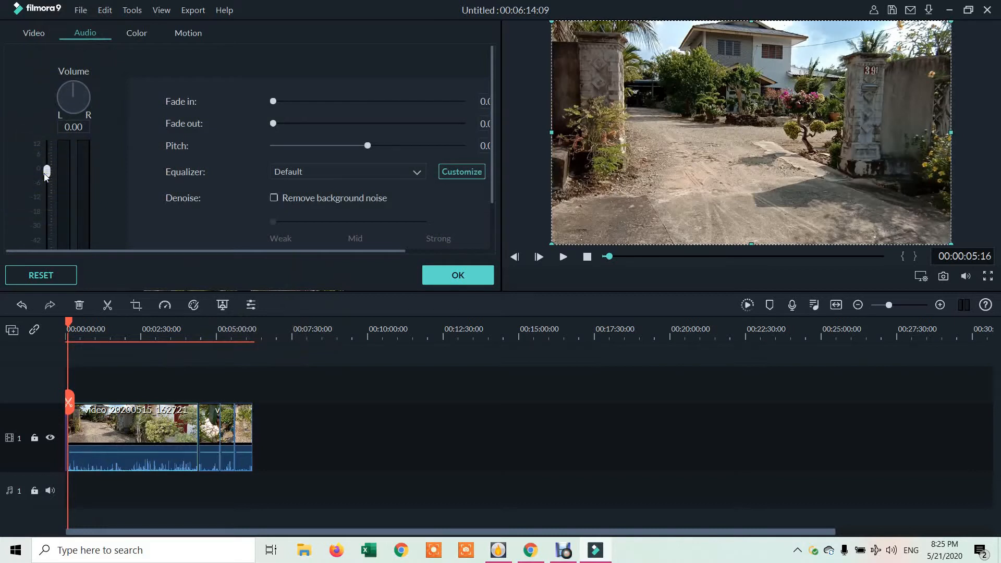
drag(46, 174, 45, 279)
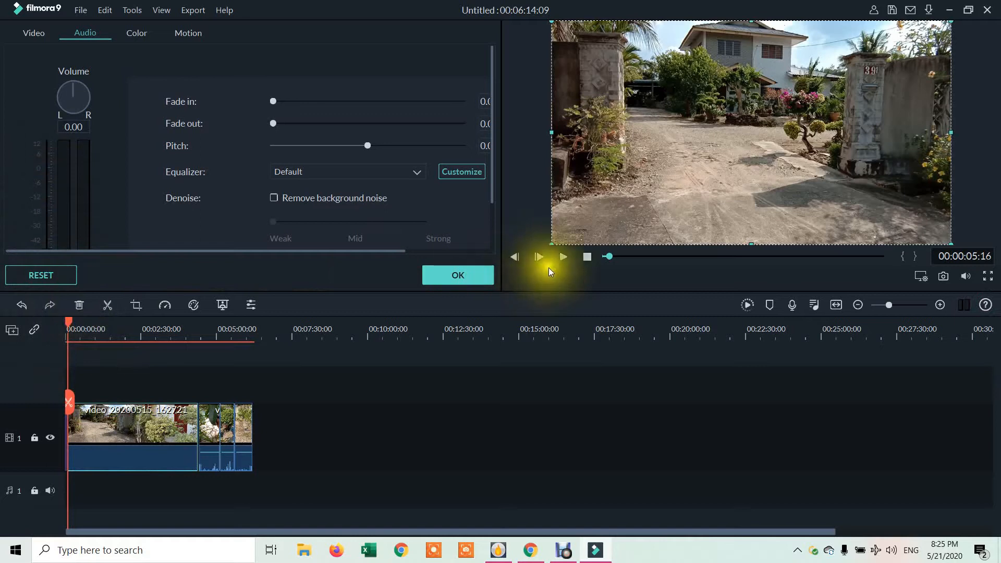
click(563, 256)
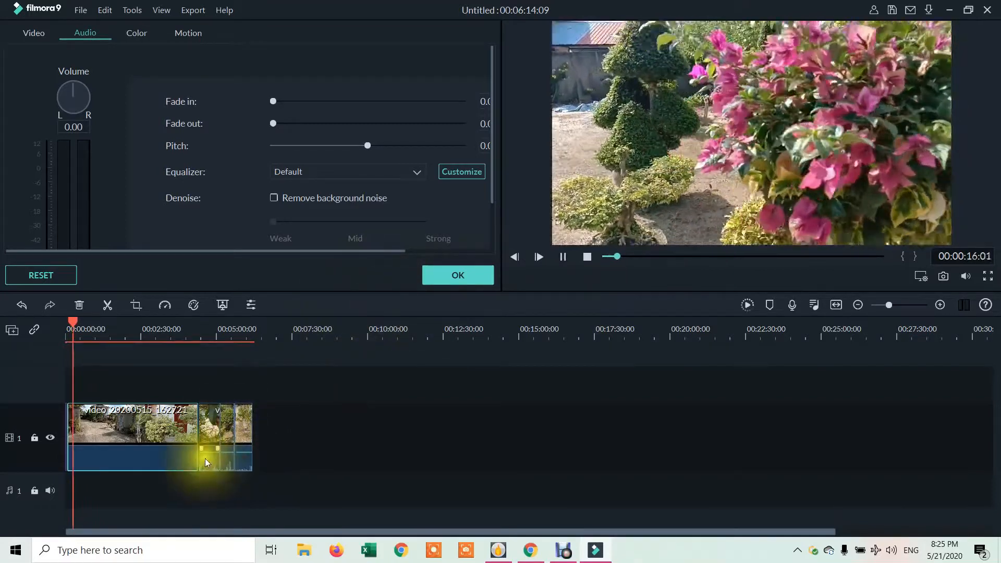
Try the maximum volume on the clip right after video_20200515_162721, then lower it to the minimum.
click(205, 458)
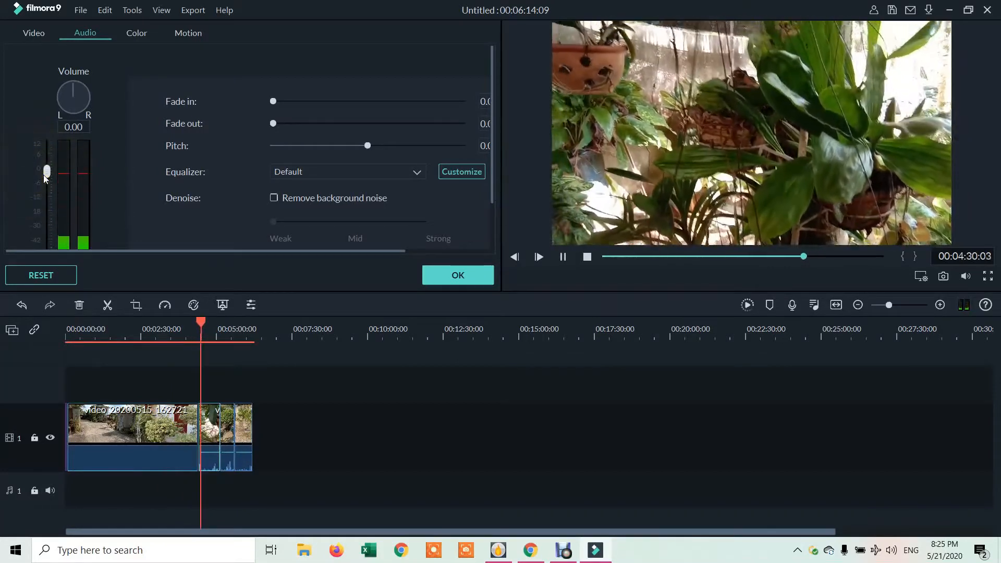
drag(45, 174, 43, 132)
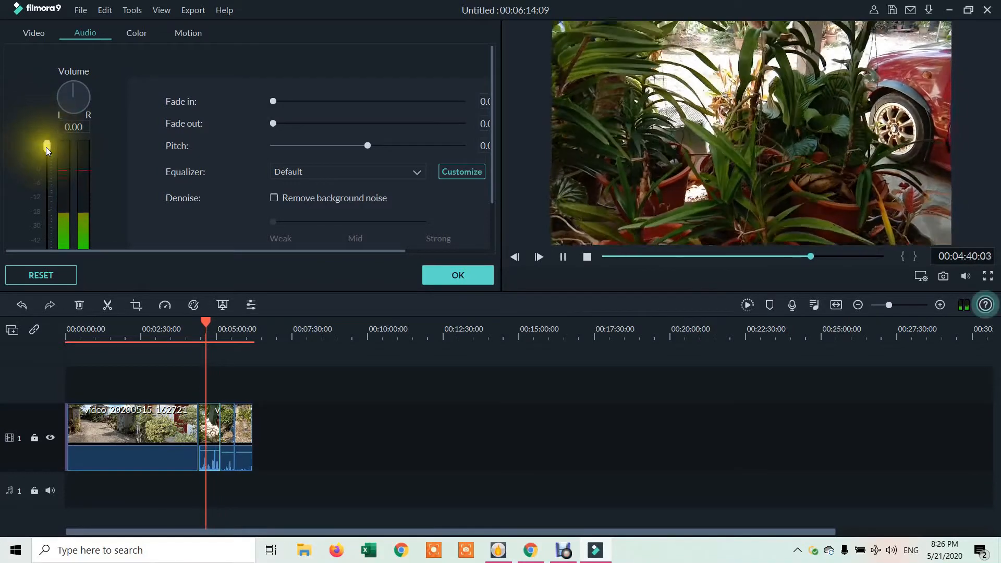
drag(46, 142, 48, 301)
Lower the audio volume of the last two clips on video track 1 to the minimum.
click(227, 442)
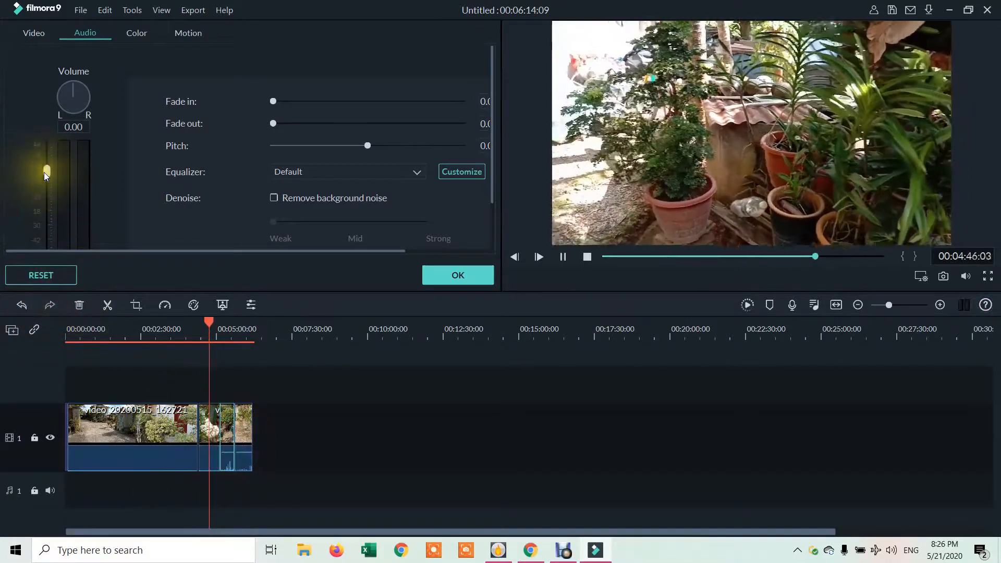
drag(44, 172, 39, 304)
click(245, 464)
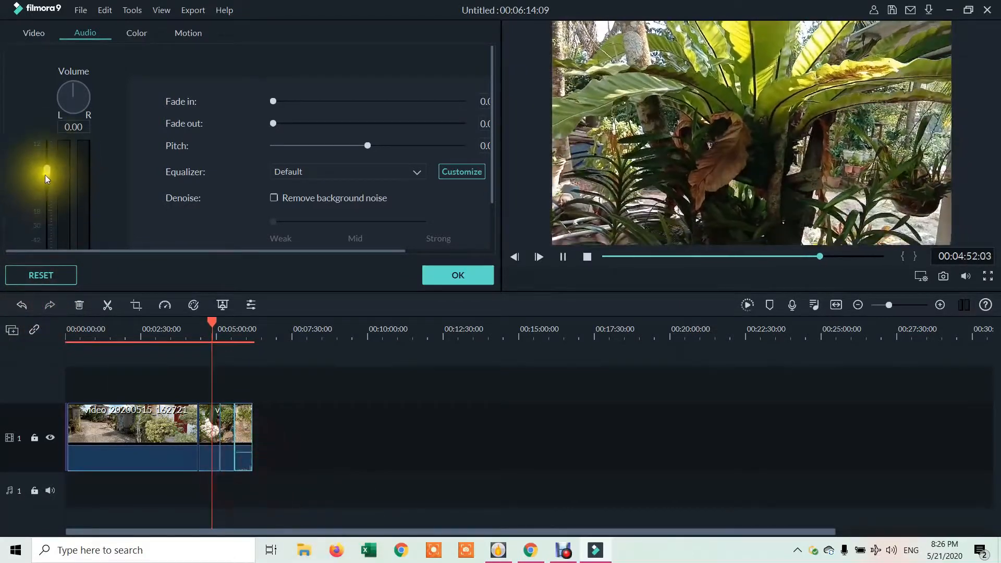
drag(44, 173, 42, 346)
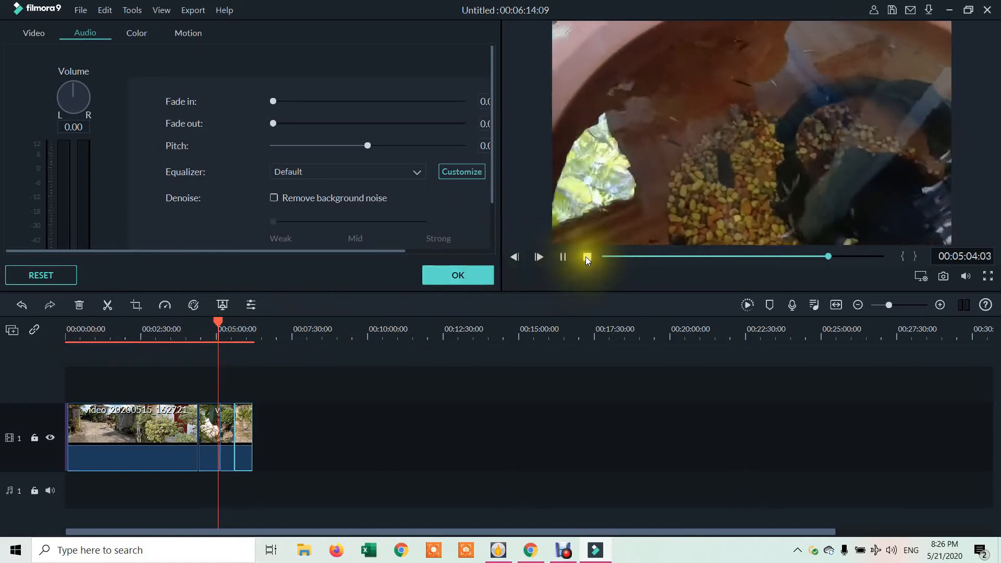
Stop playback, enlarge the timeline scale and accept the clip audio settings.
click(587, 257)
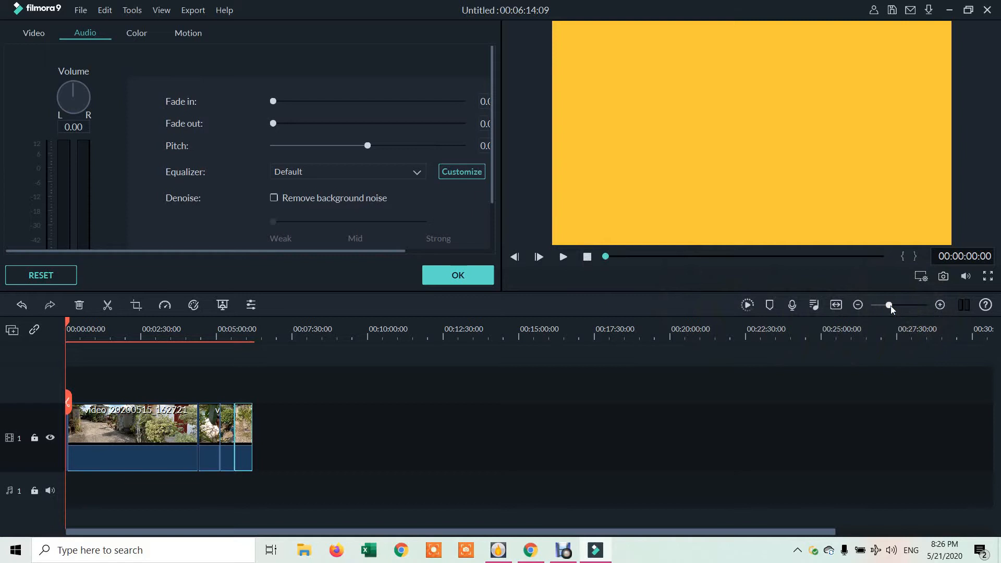
mouse_move(889, 305)
mouse_down()
mouse_move(905, 318)
mouse_move(897, 311)
mouse_up()
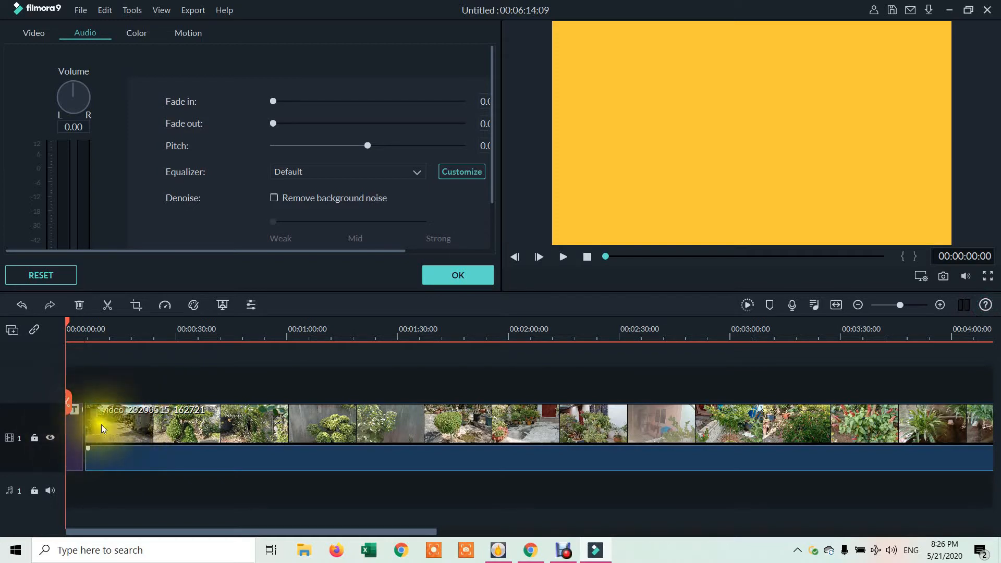
click(132, 419)
click(130, 371)
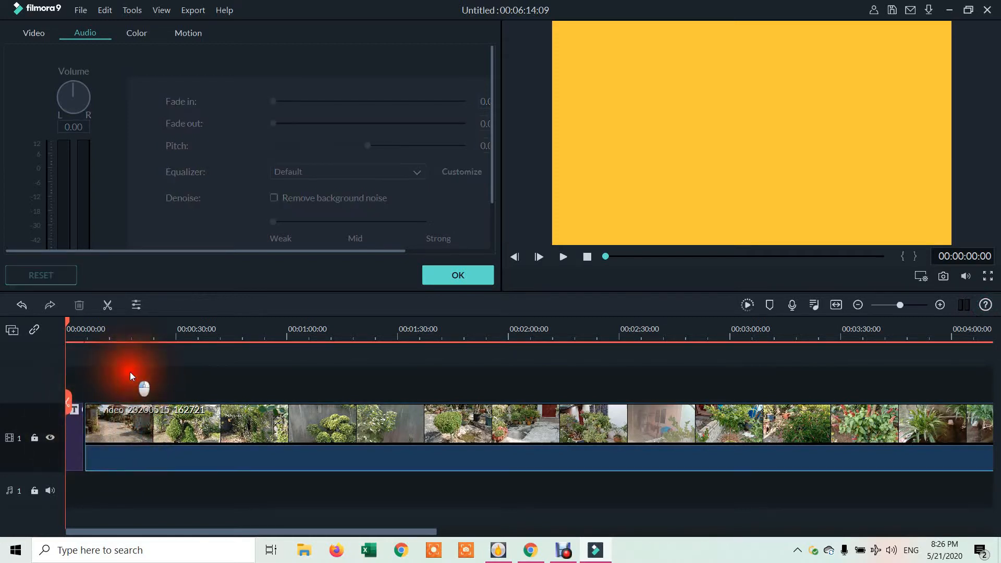
click(454, 273)
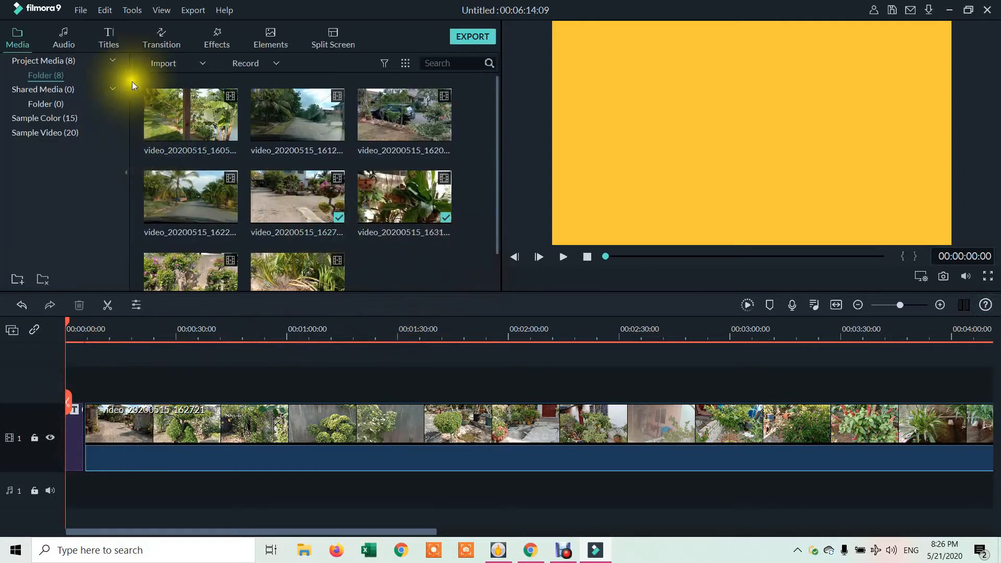
Add the Default Title on video track 2 and place it over the video_20200515_162721 clip, starting at about 9 seconds.
click(110, 37)
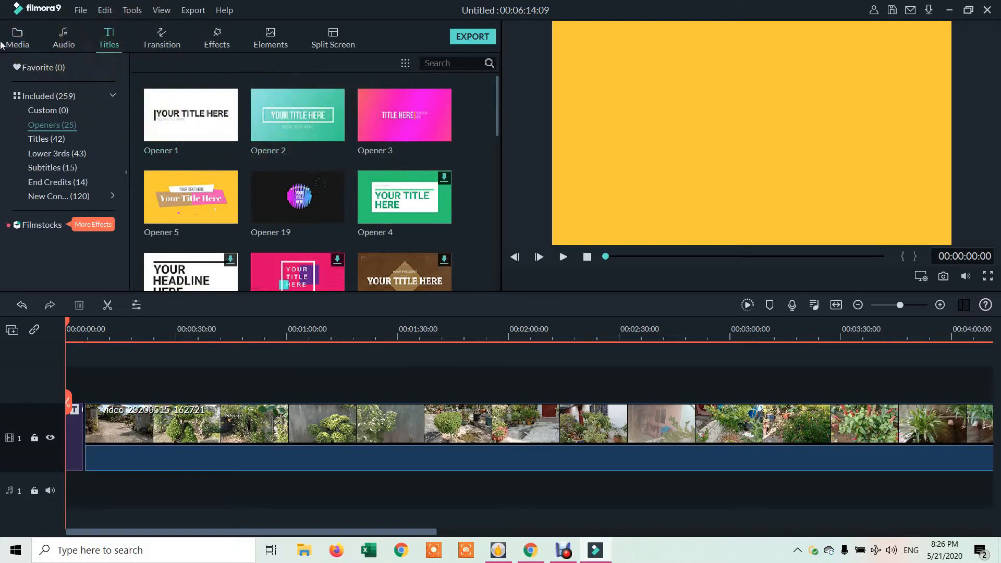
click(49, 96)
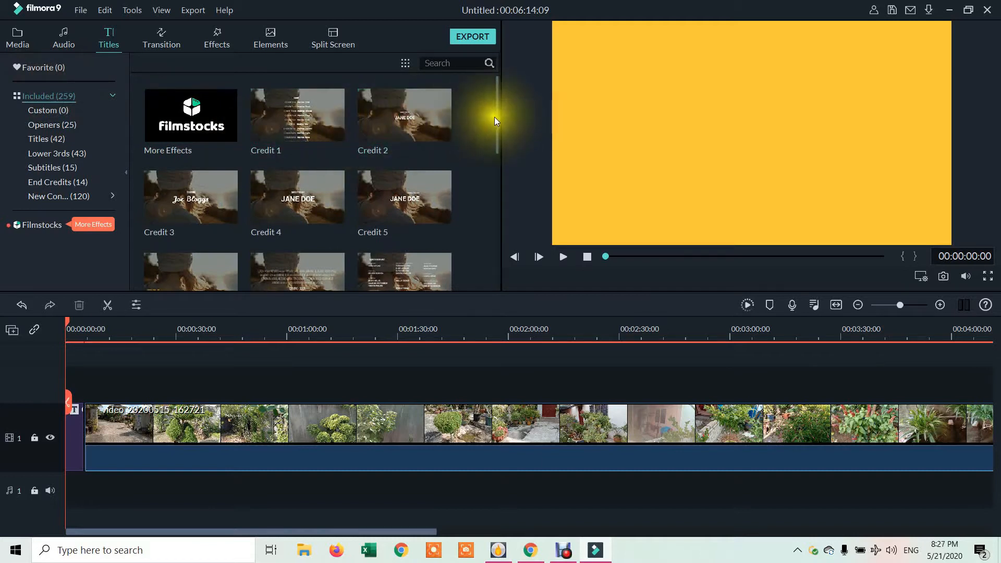
drag(497, 118, 501, 246)
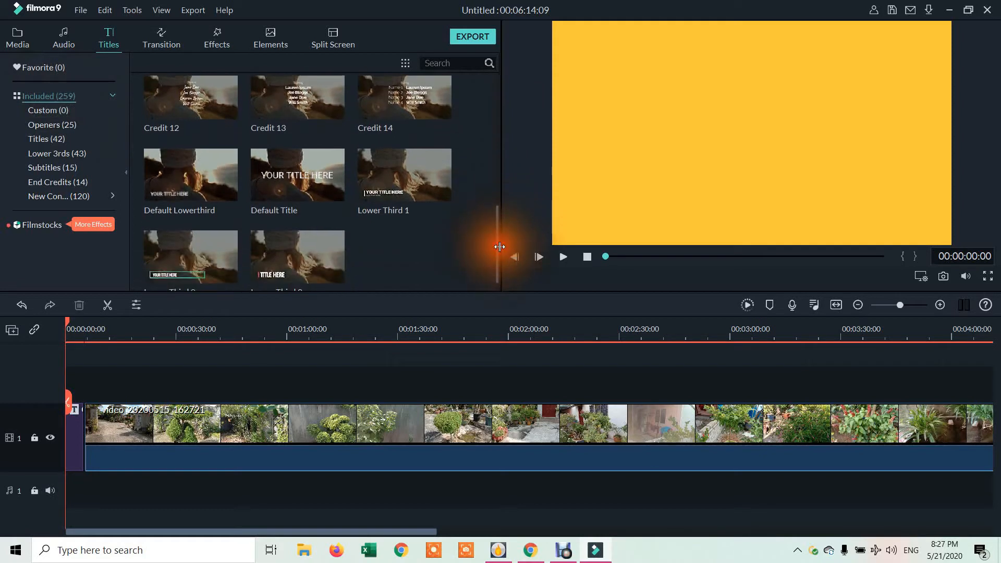
click(297, 175)
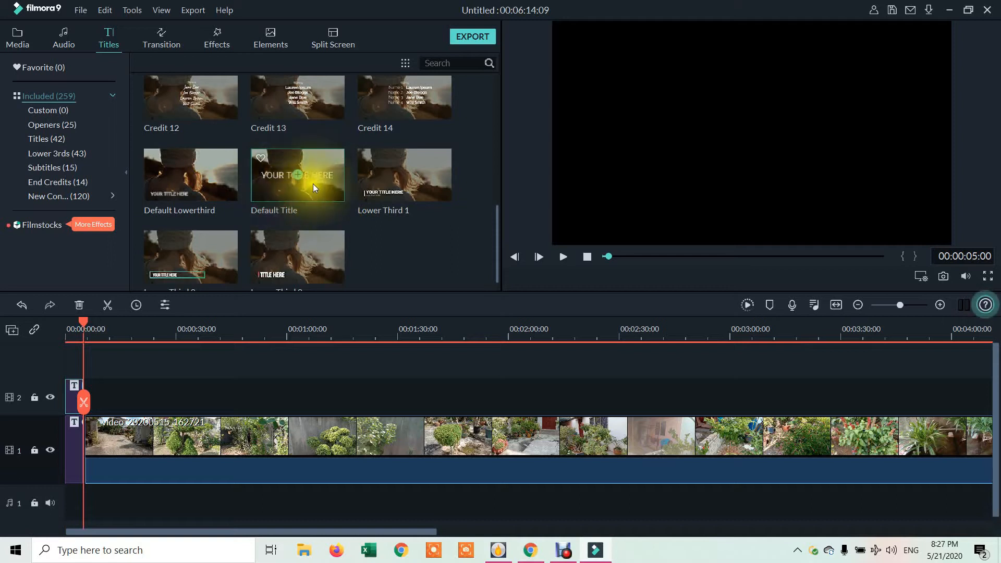
click(67, 390)
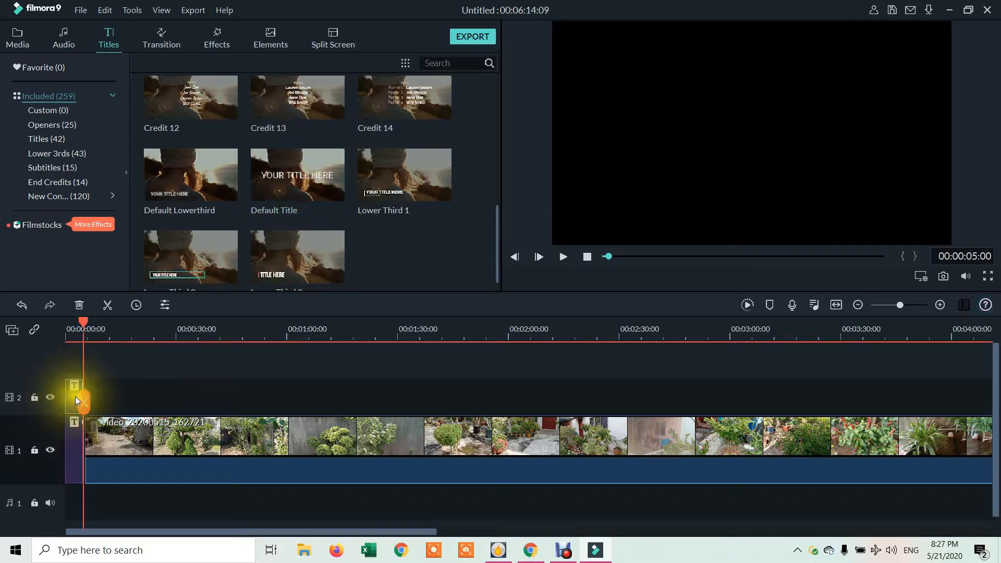
drag(75, 396, 112, 398)
Replace the default title's text with LAWATAN KE TAMAN BONSAI.
double_click(112, 398)
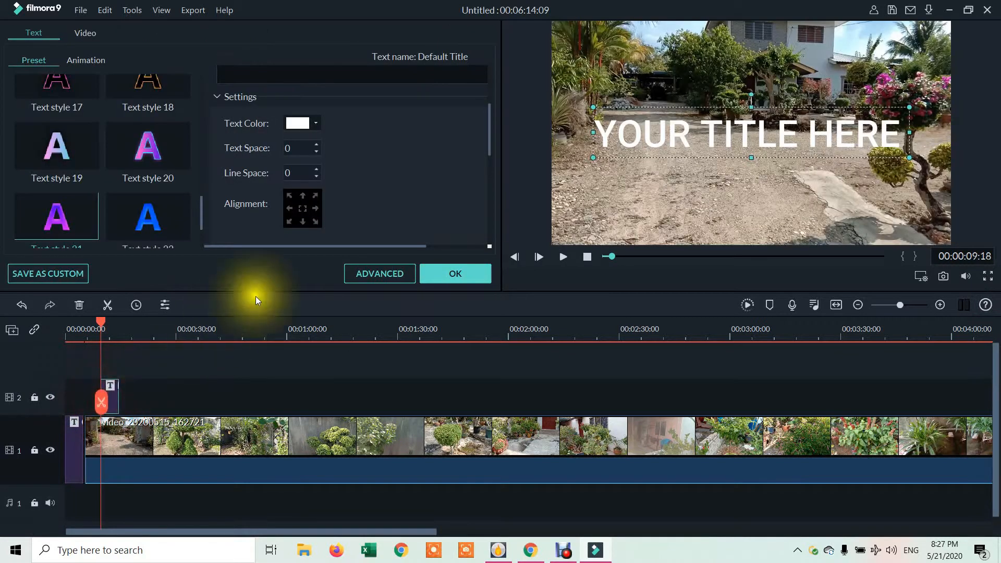
click(640, 130)
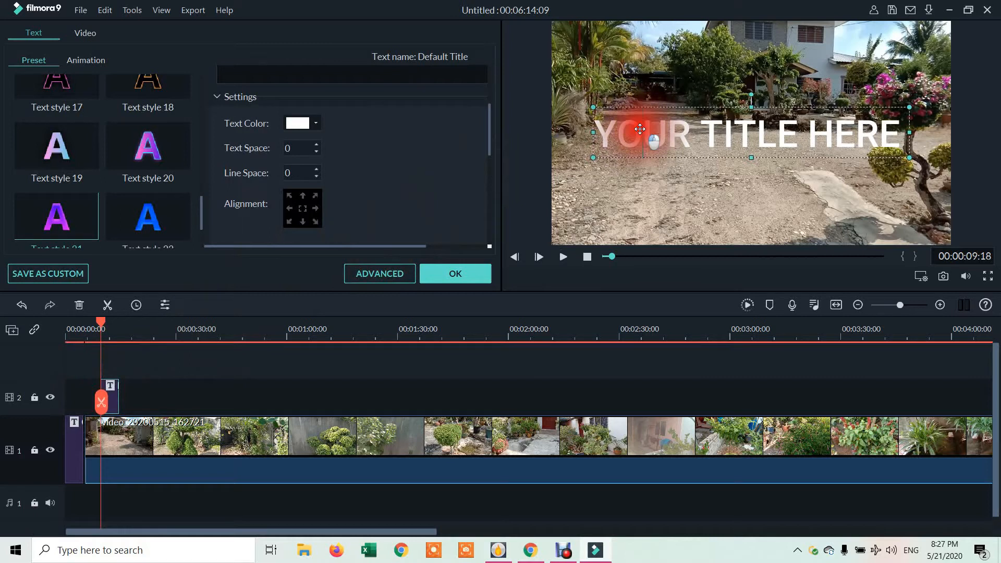
click(438, 276)
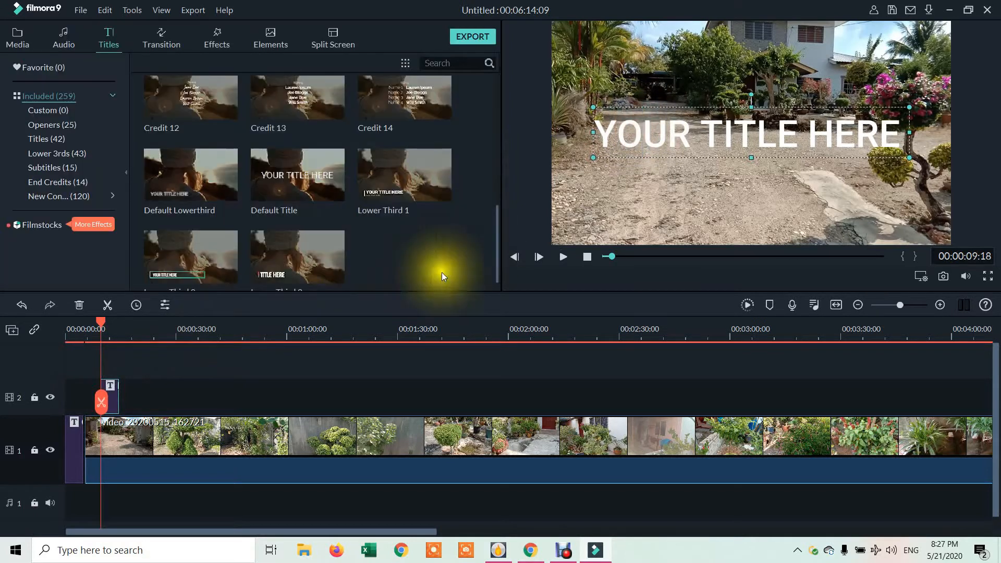
double_click(638, 119)
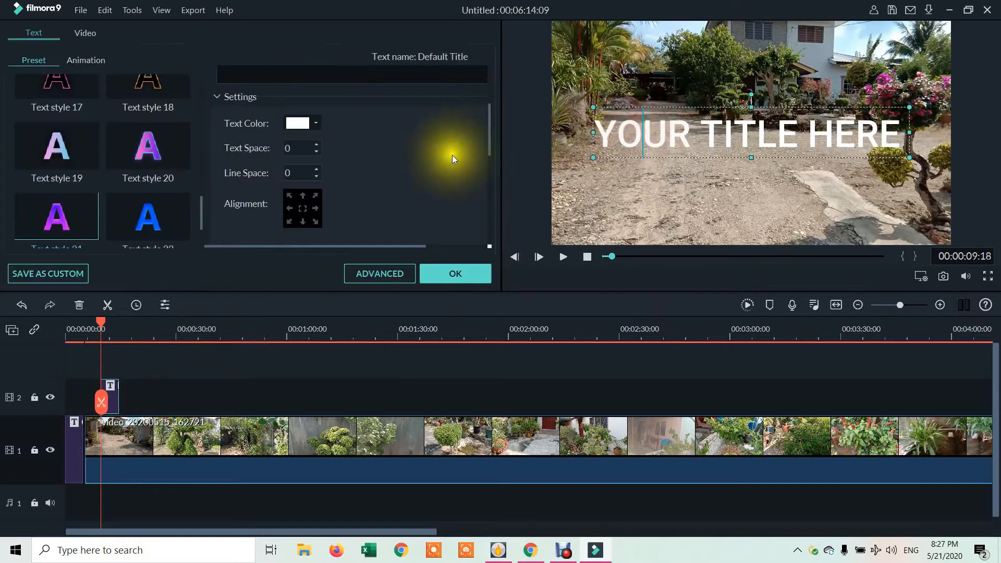
drag(489, 130, 491, 58)
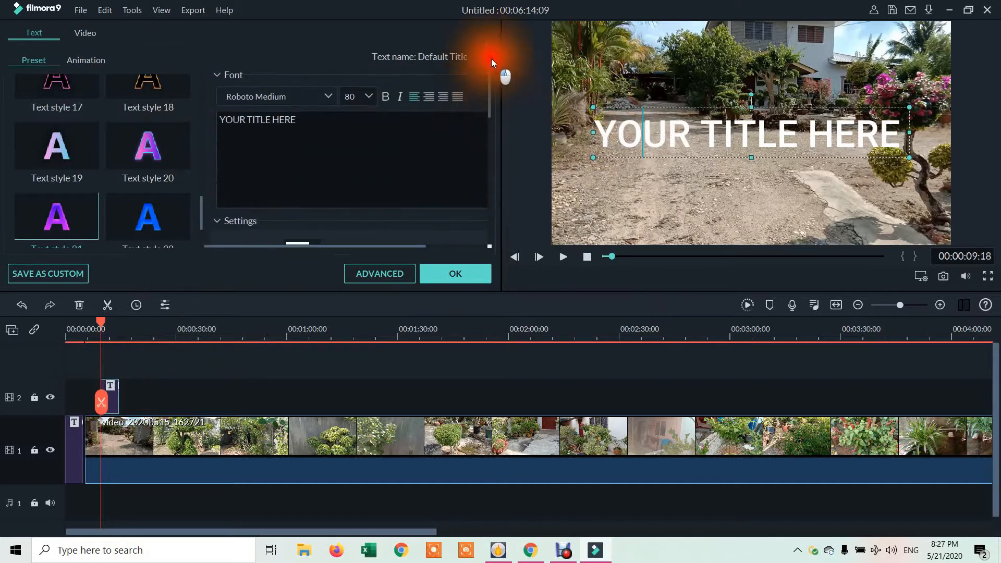
click(310, 120)
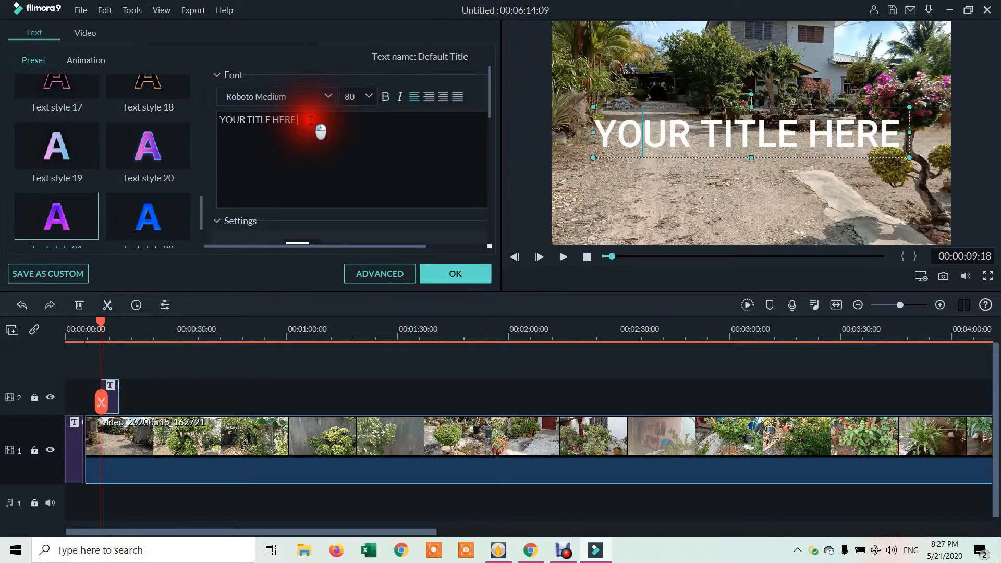
drag(311, 120, 220, 120)
text(LAWA)
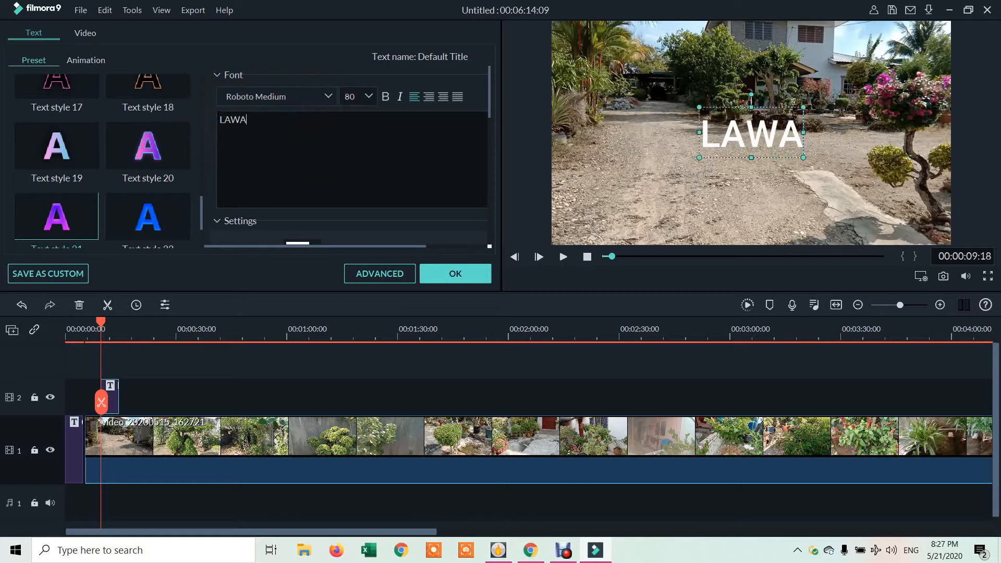
text(TAN KE TAN)
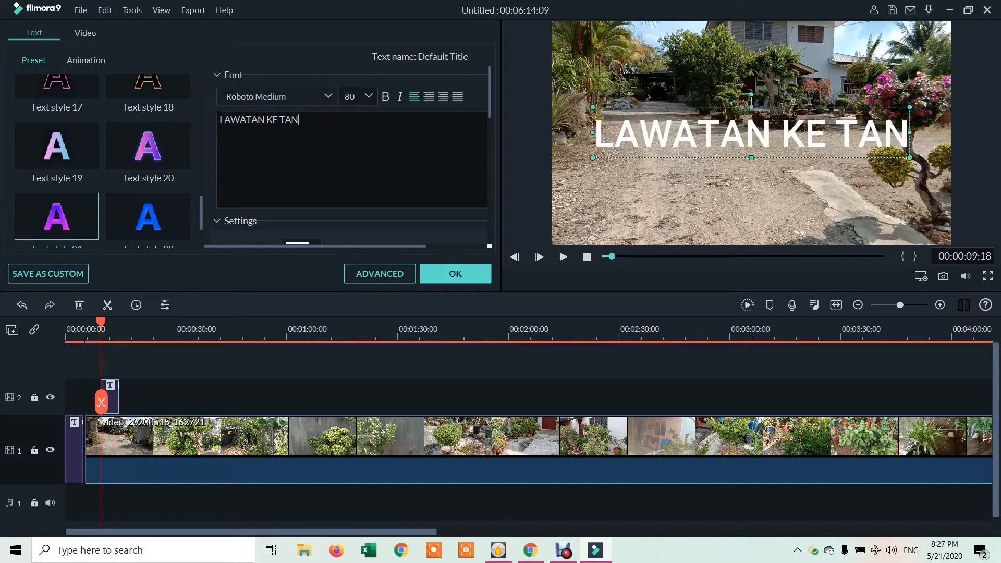
key(BackSpace)
text(MAN B)
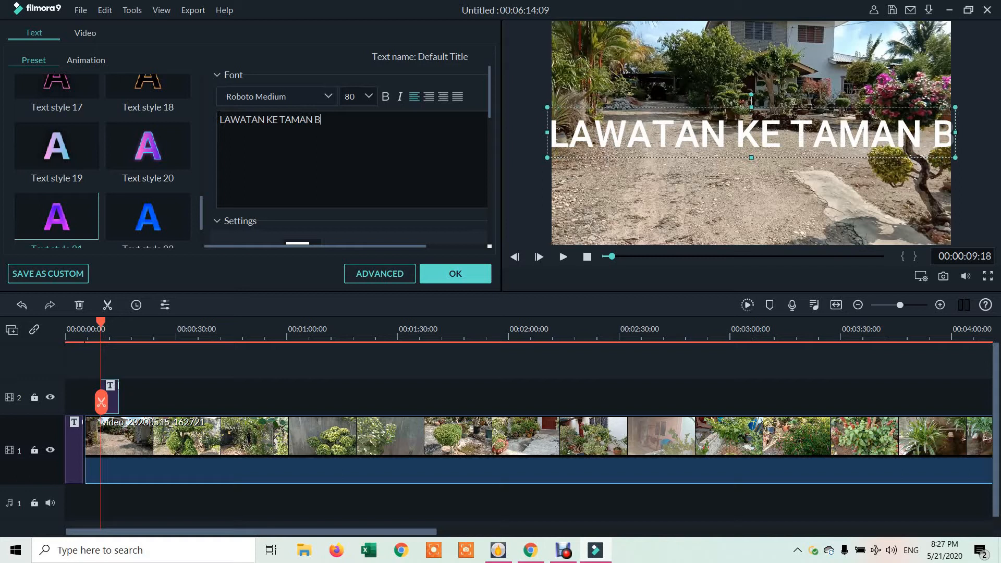
text(ONSAI)
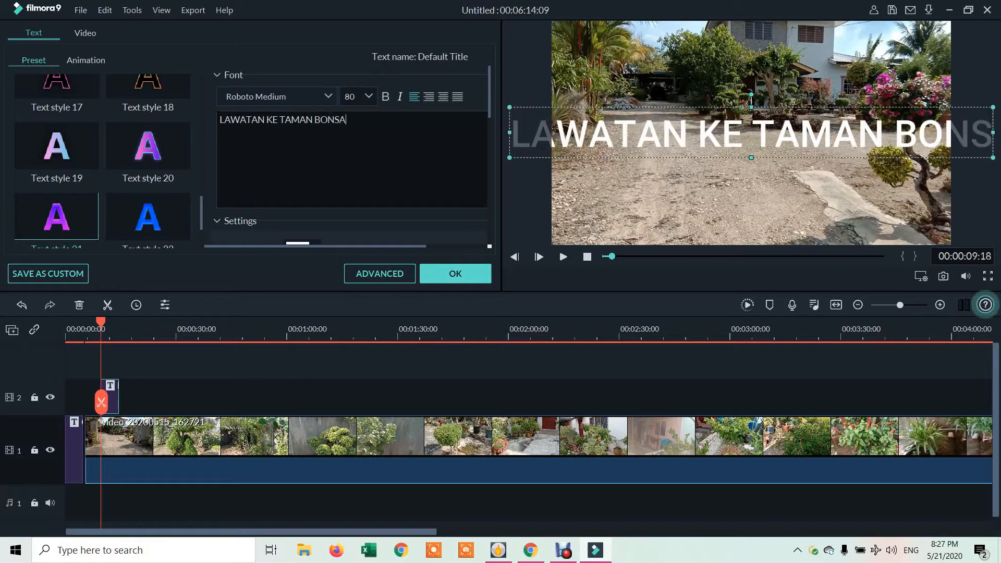
Break the title before TAMAN BONSAI so it spans two lines, and apply the Text style 21 preset.
click(281, 119)
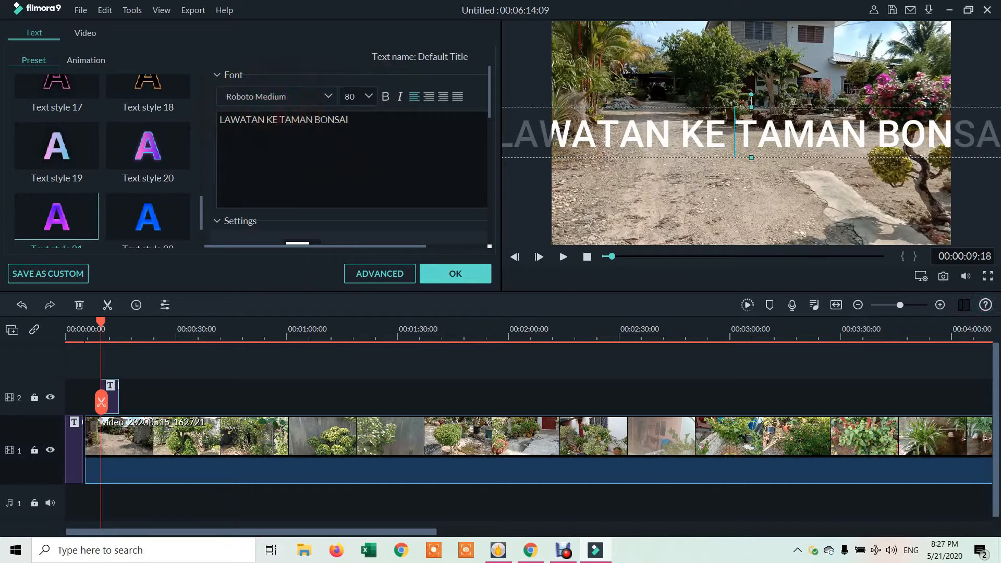
key(Return)
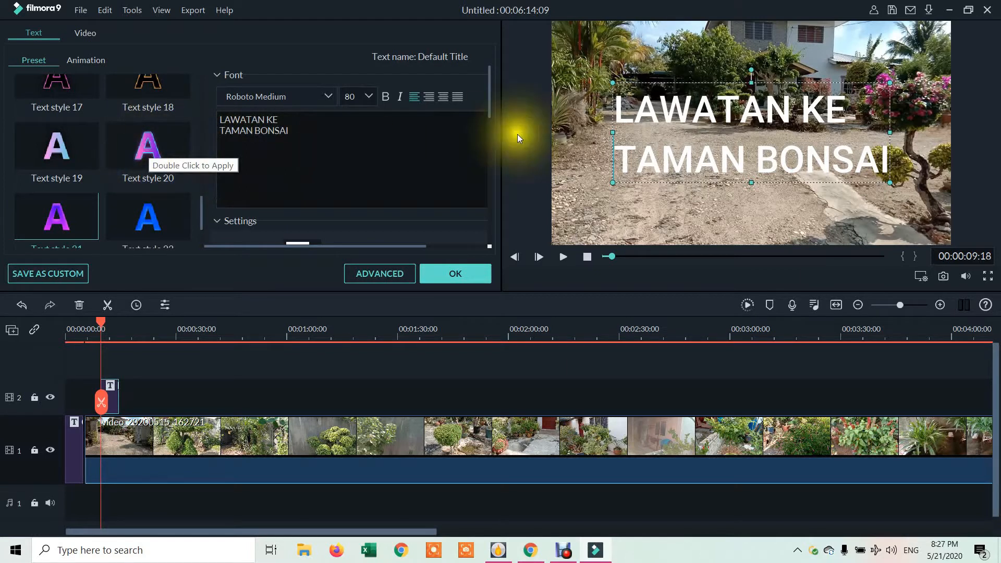
click(55, 215)
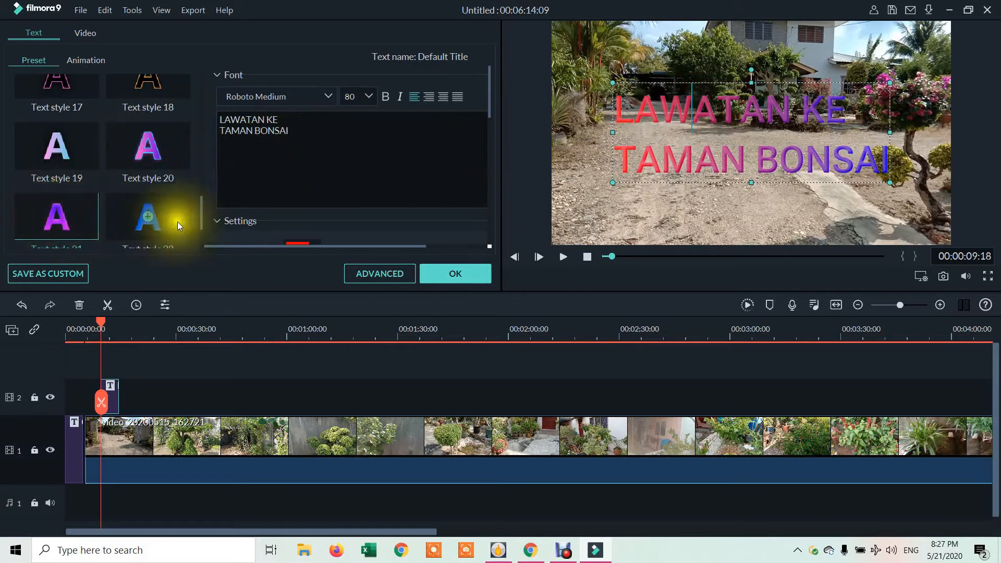
Set the font size of the LAWATAN KE TAMAN BONSAI title to 120.
click(367, 93)
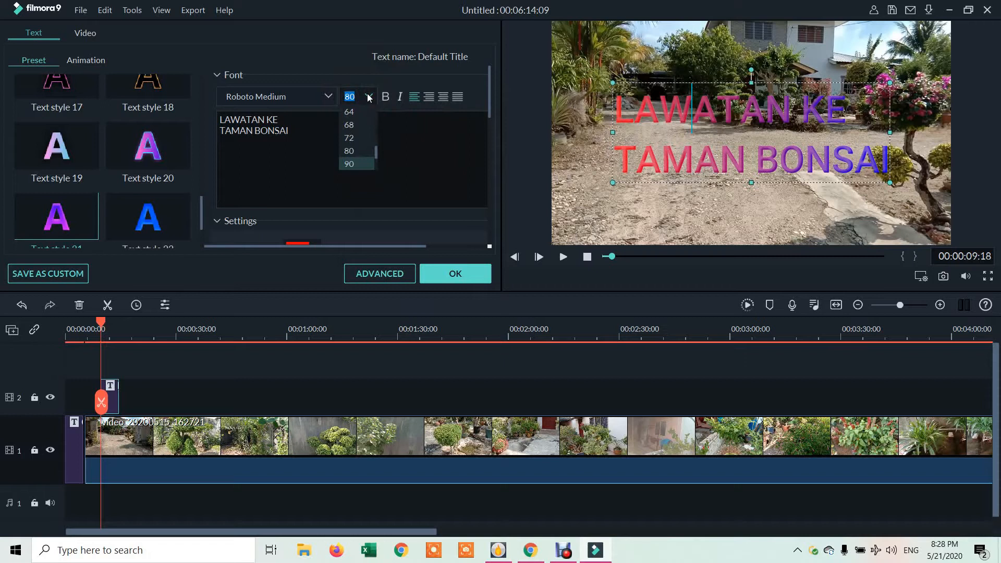
key(Return)
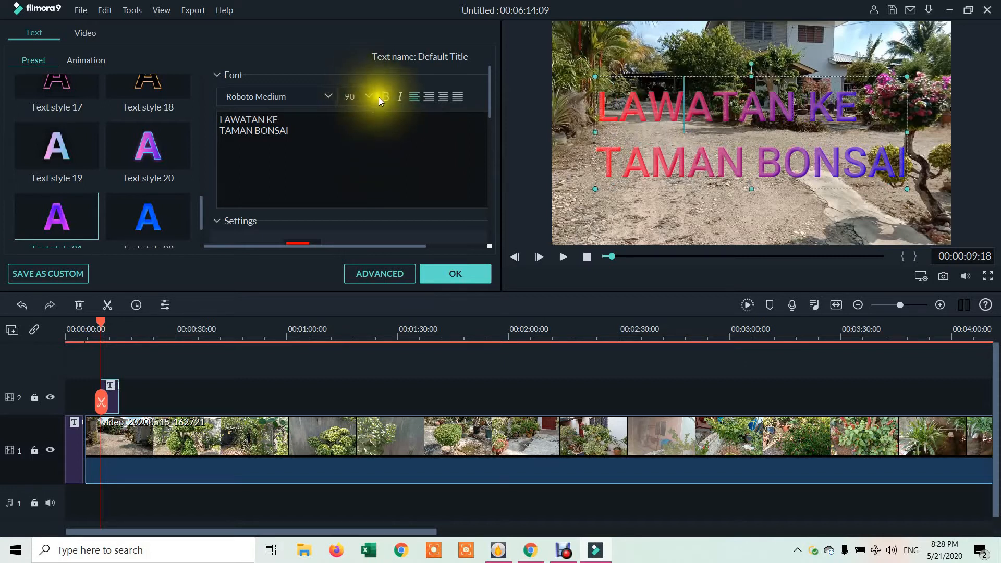
click(355, 96)
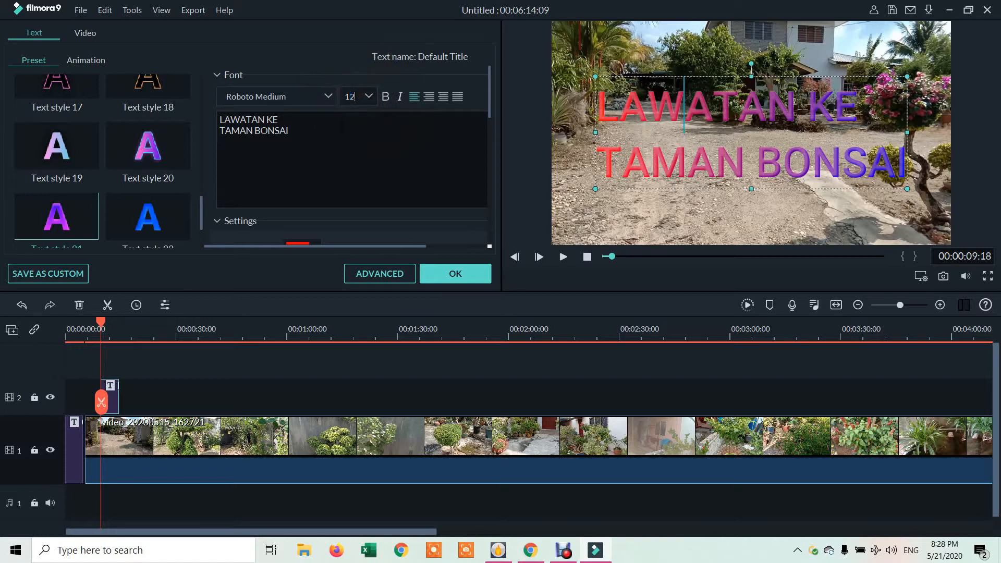
key(Return)
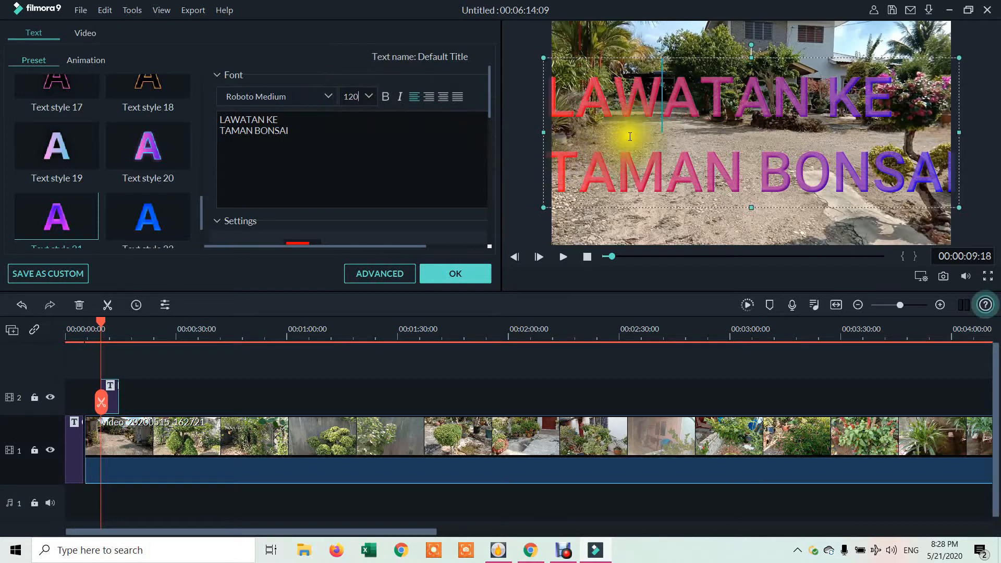
Play the video from the start to check the enlarged title, and accept the title edits.
click(586, 260)
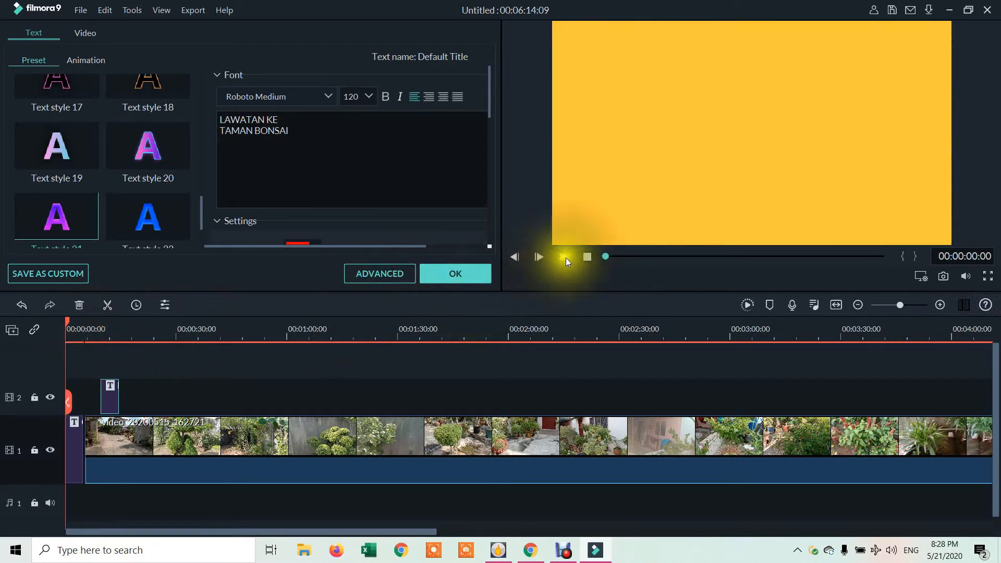
click(561, 257)
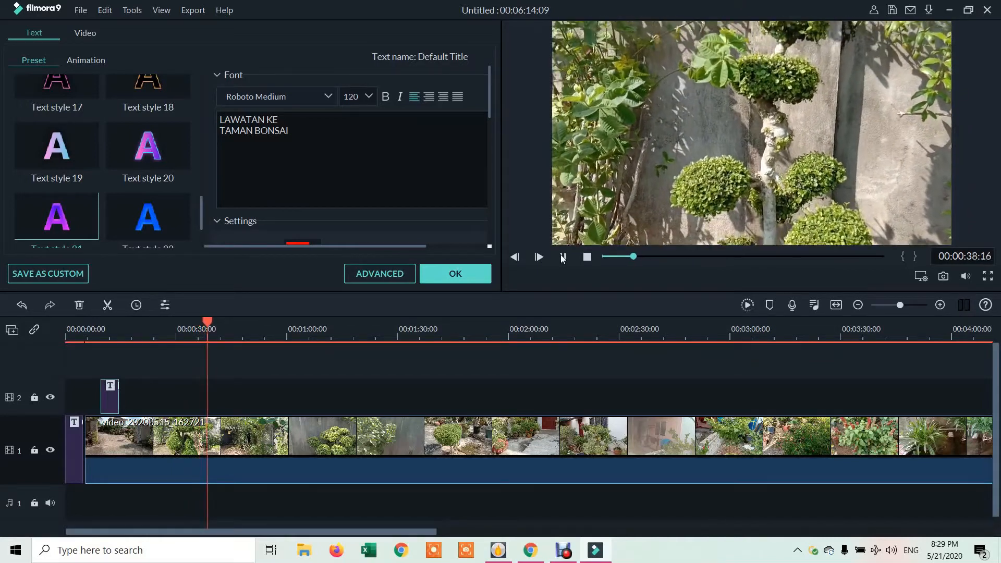
click(465, 277)
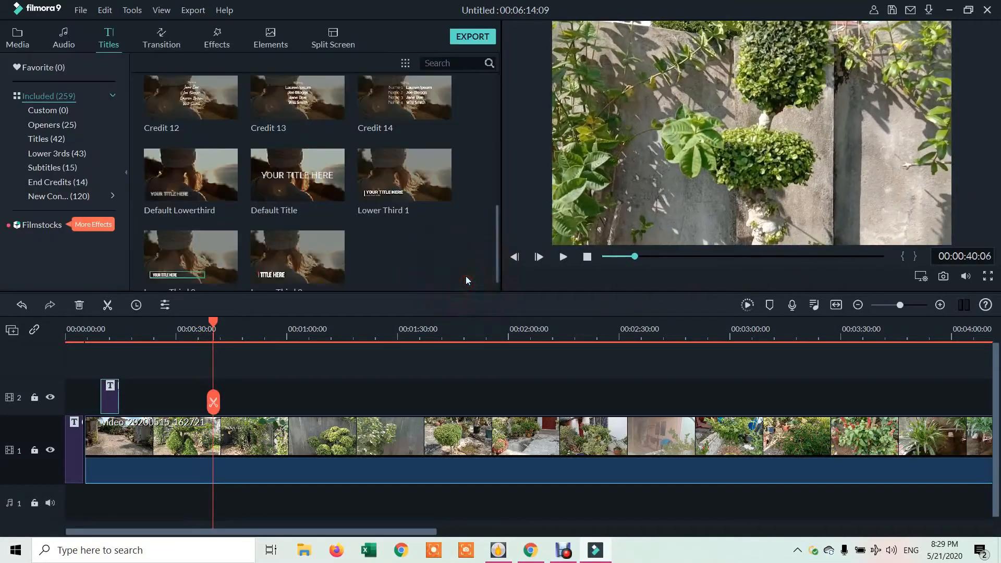
Apply the Dispersion Blur transition to the opener title and the Heart transition to the start of the video_20200515_162721 clip.
click(157, 36)
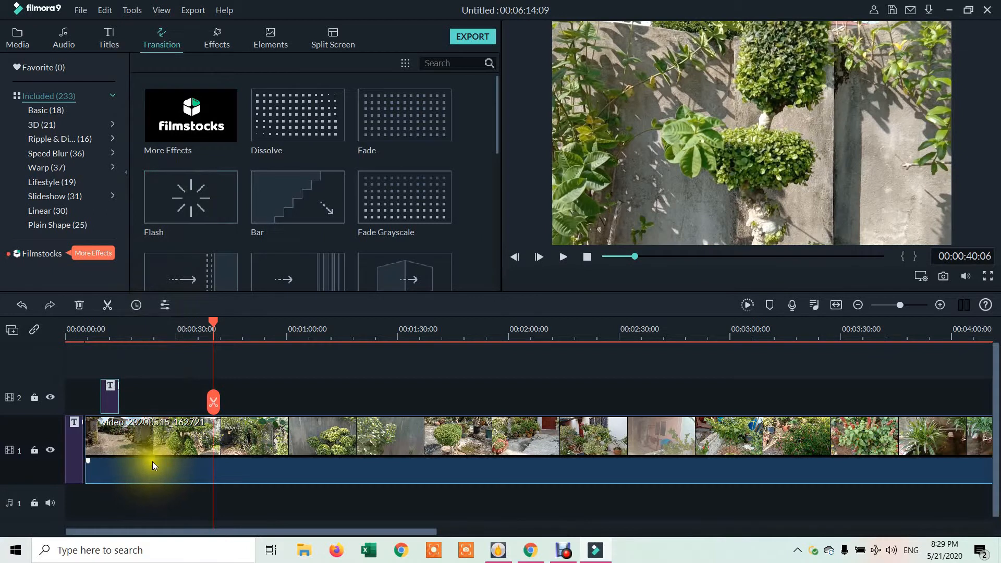
click(73, 443)
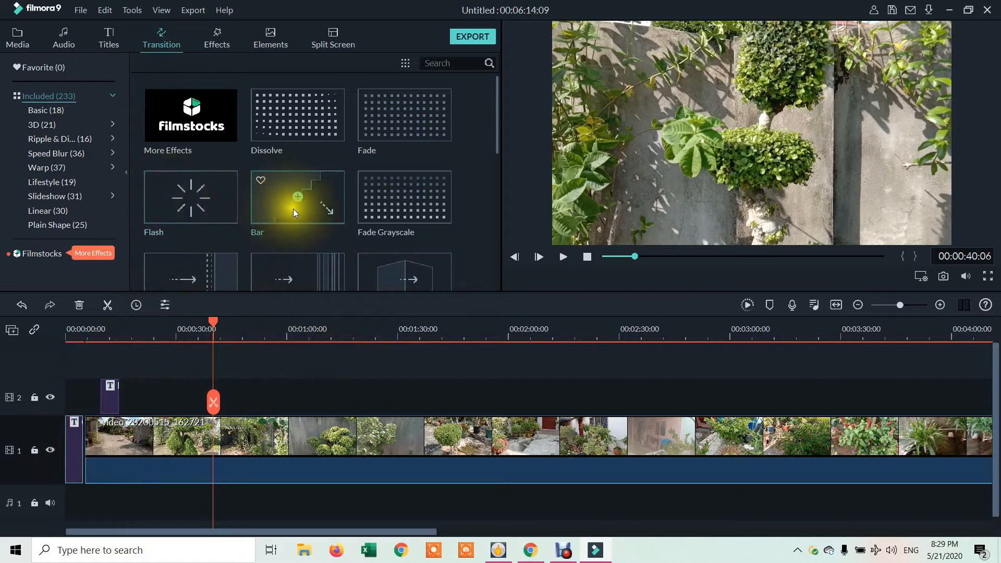
drag(498, 125, 502, 182)
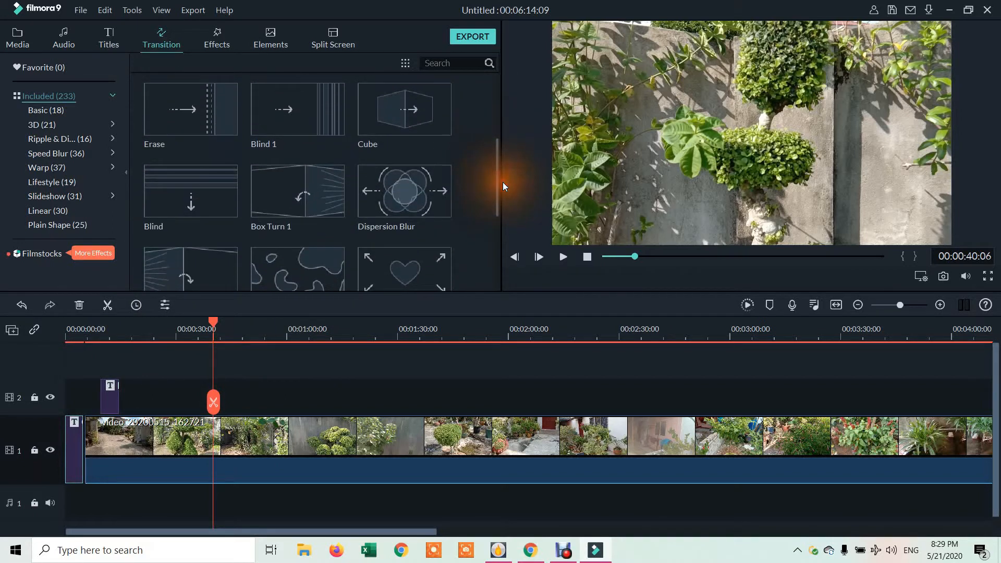
click(404, 191)
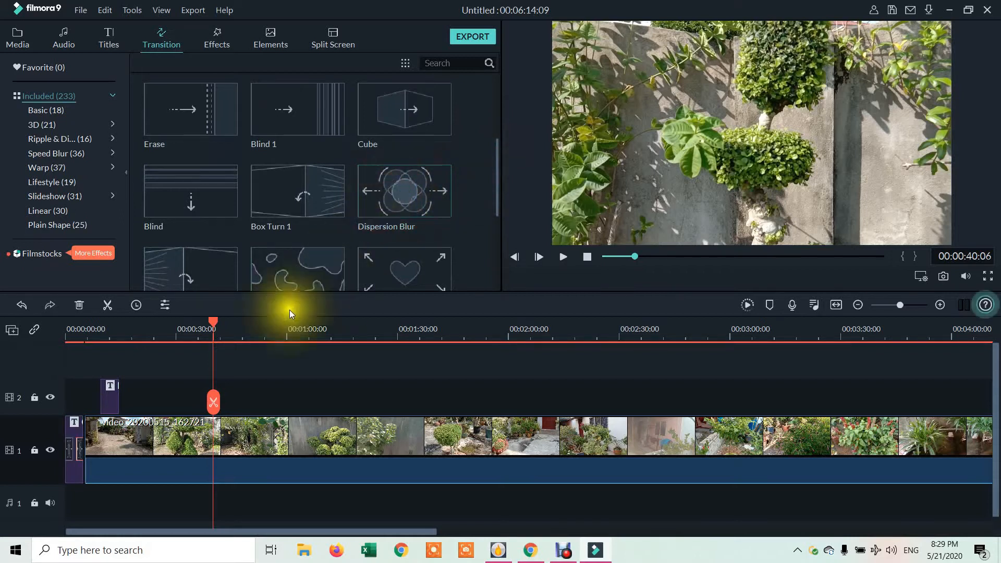
click(164, 447)
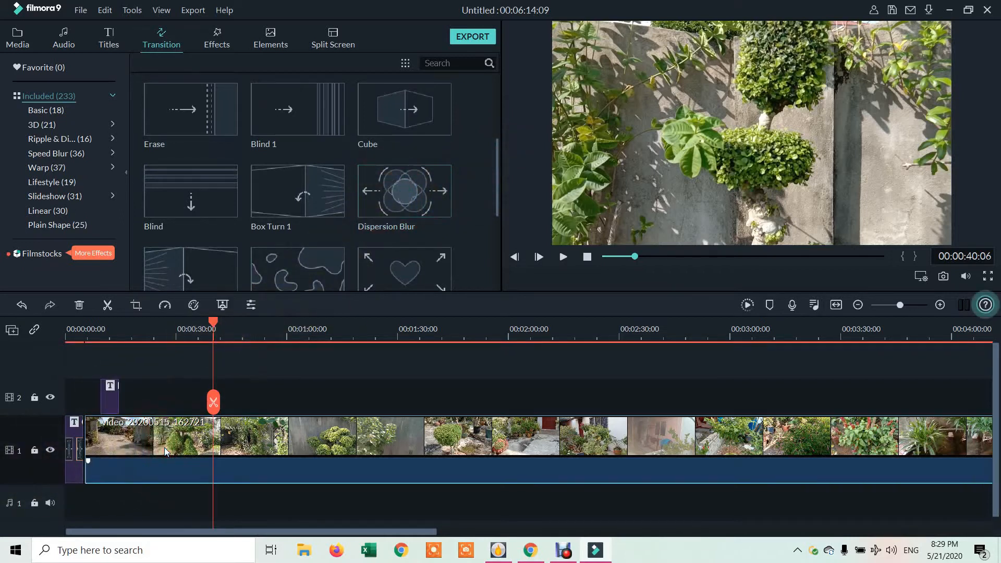
click(404, 274)
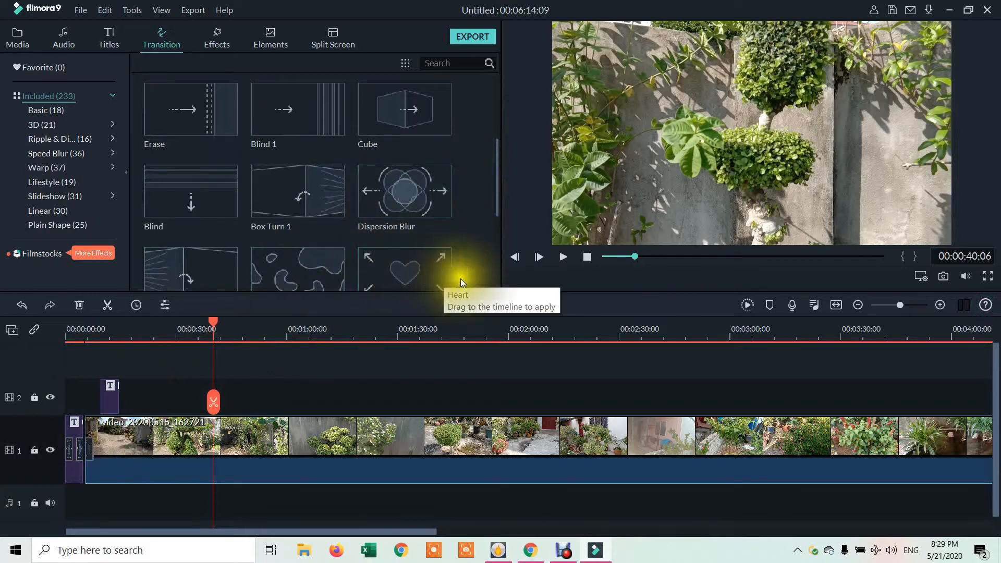
Play the project from the beginning to review the transitions on the opener and the first clip.
click(221, 323)
drag(213, 322, 42, 336)
click(579, 242)
click(561, 256)
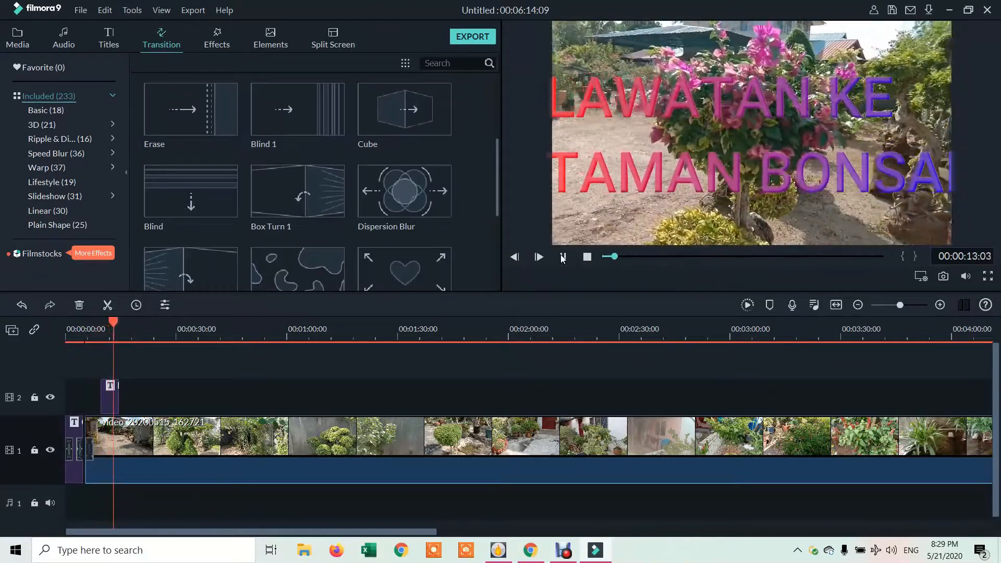
Apply the Cube transition to the LAWATAN KE TAMAN BONSAI title and replay the project from the beginning.
click(111, 407)
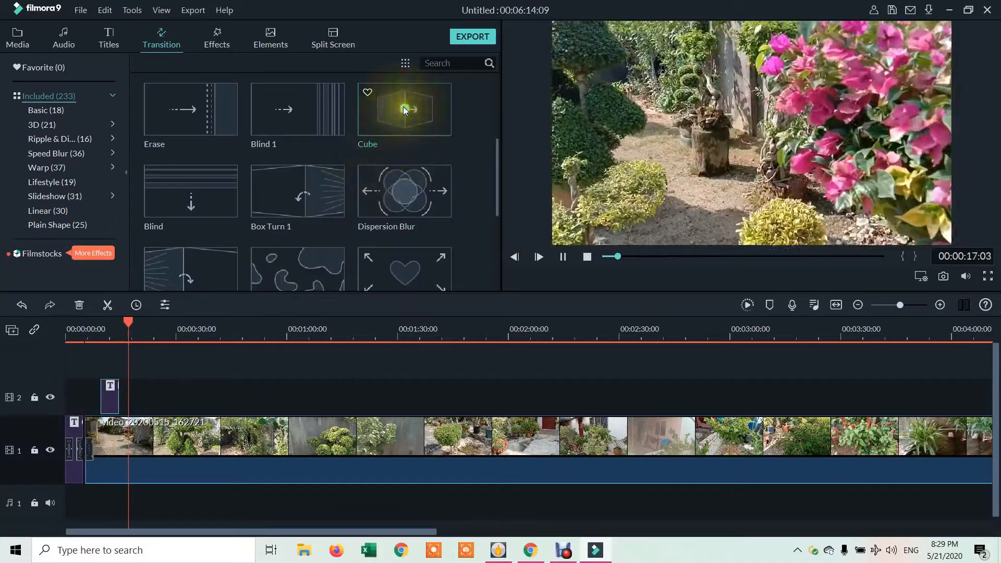
click(403, 107)
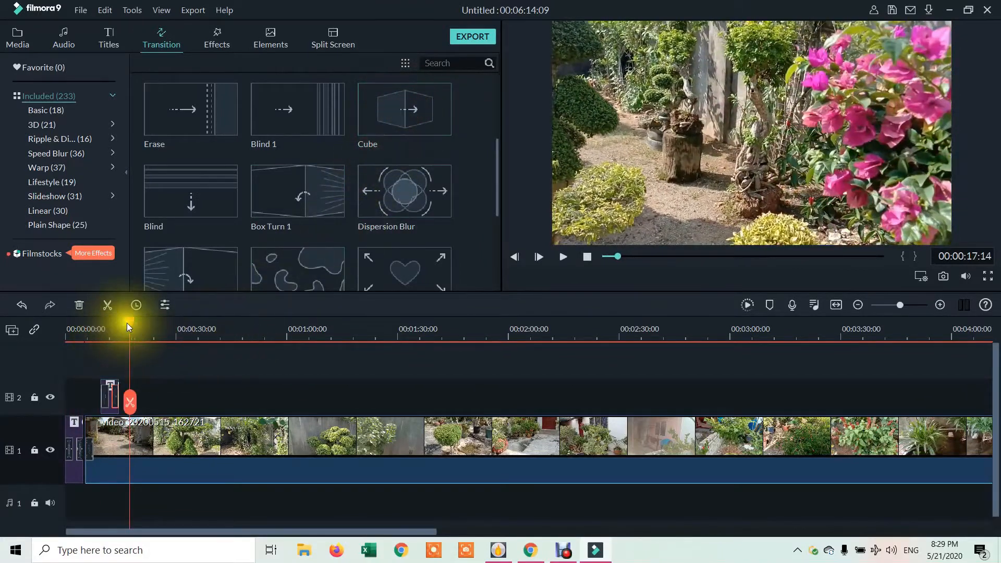
drag(127, 323, 45, 339)
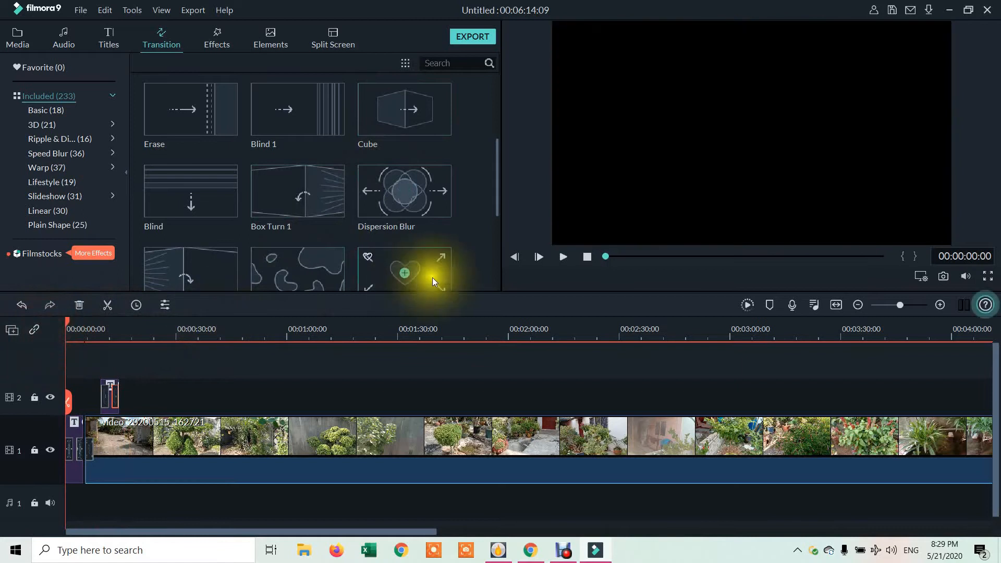
click(560, 257)
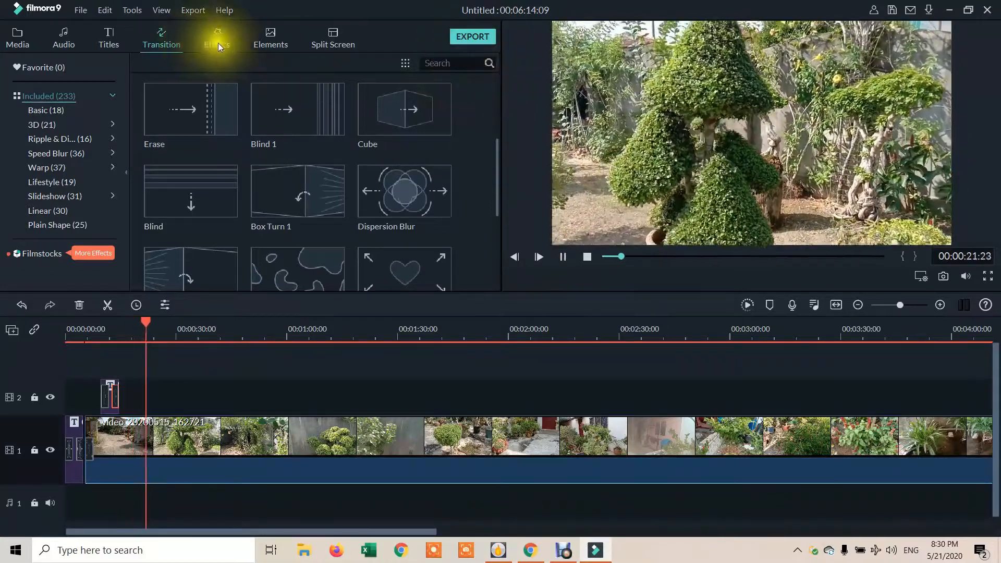
Try to apply the Light Leak 4 effect to the video_20200515_162721 clip.
click(220, 43)
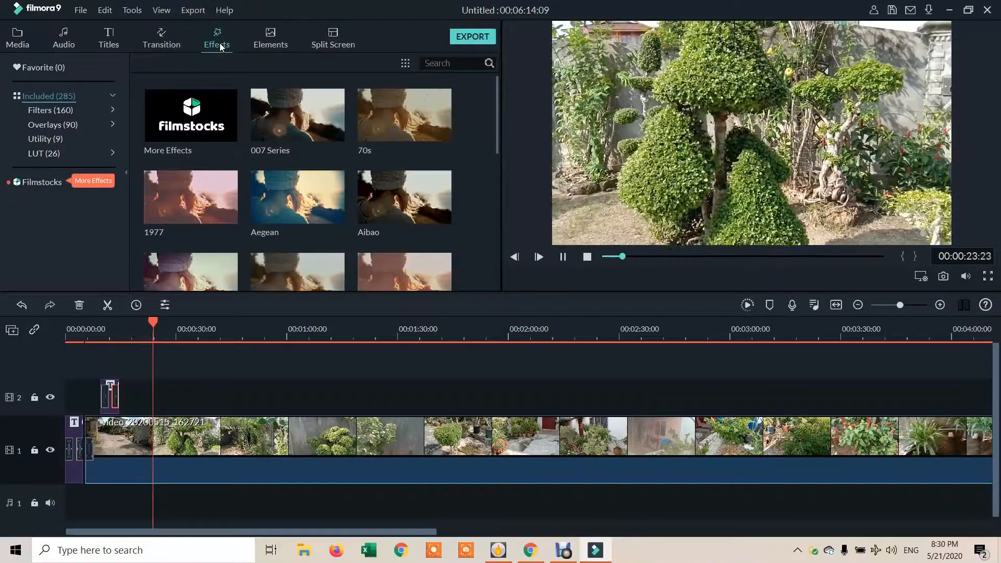
drag(497, 108, 476, 289)
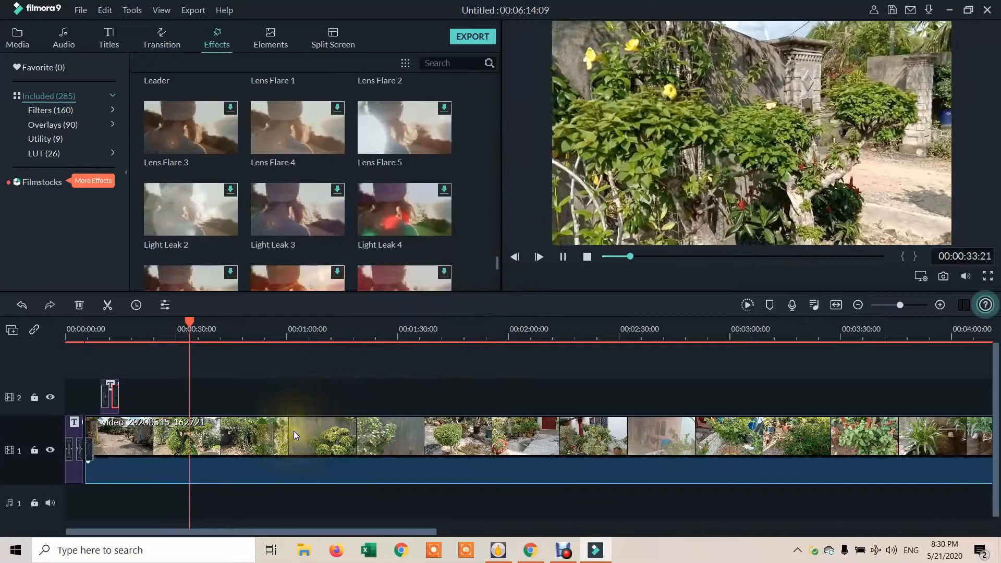
click(293, 431)
click(403, 207)
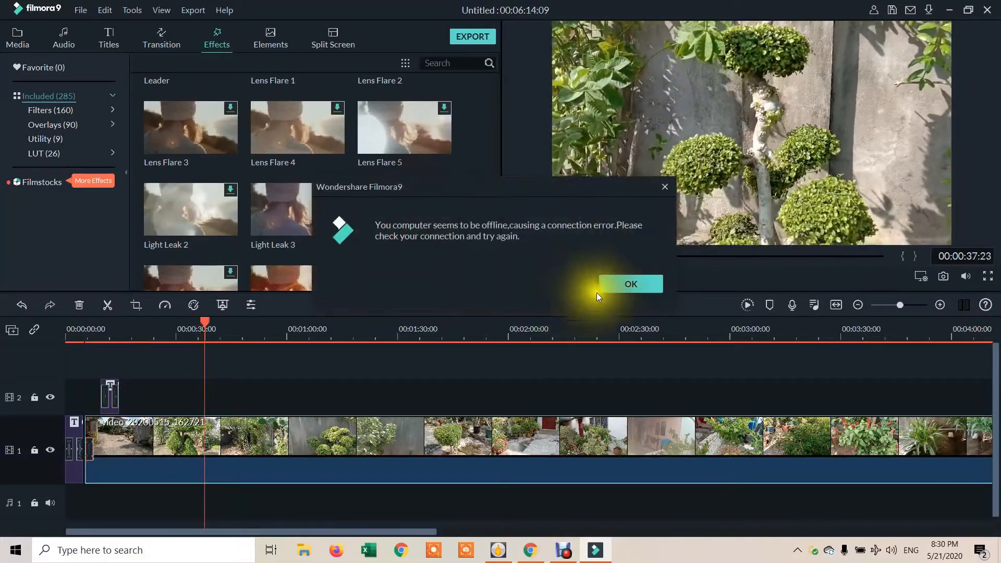
click(612, 283)
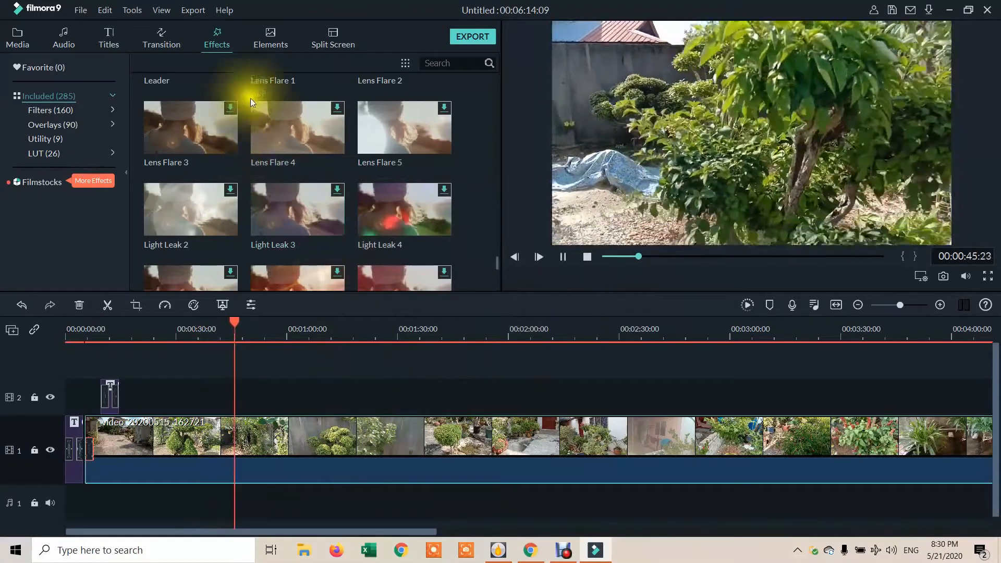
Add Badge Element 2, Element Emoji 1, Element Emoji 6 and Element Emoji 8 in sequence on video track 2, starting at about 53 seconds.
click(270, 34)
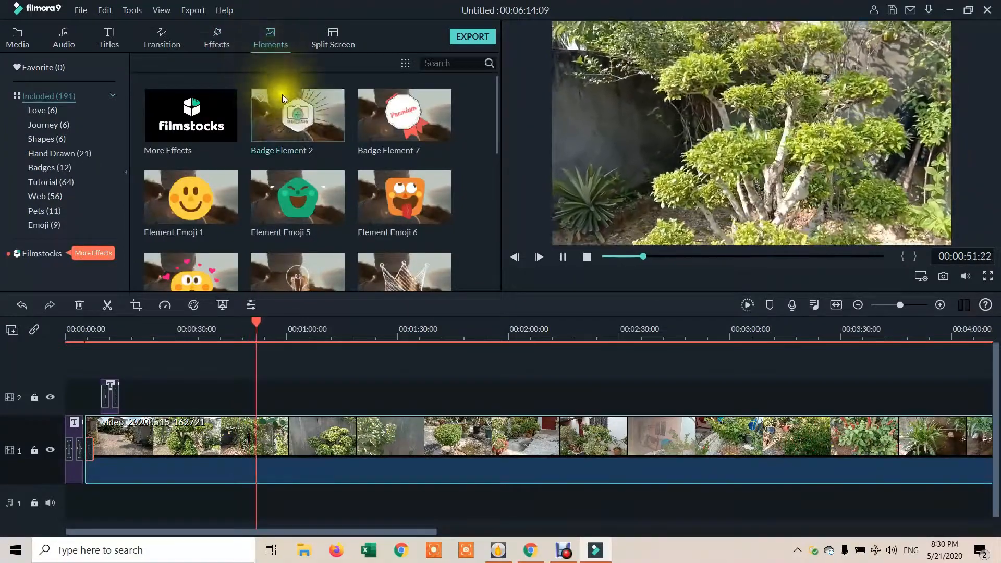
click(297, 114)
click(297, 115)
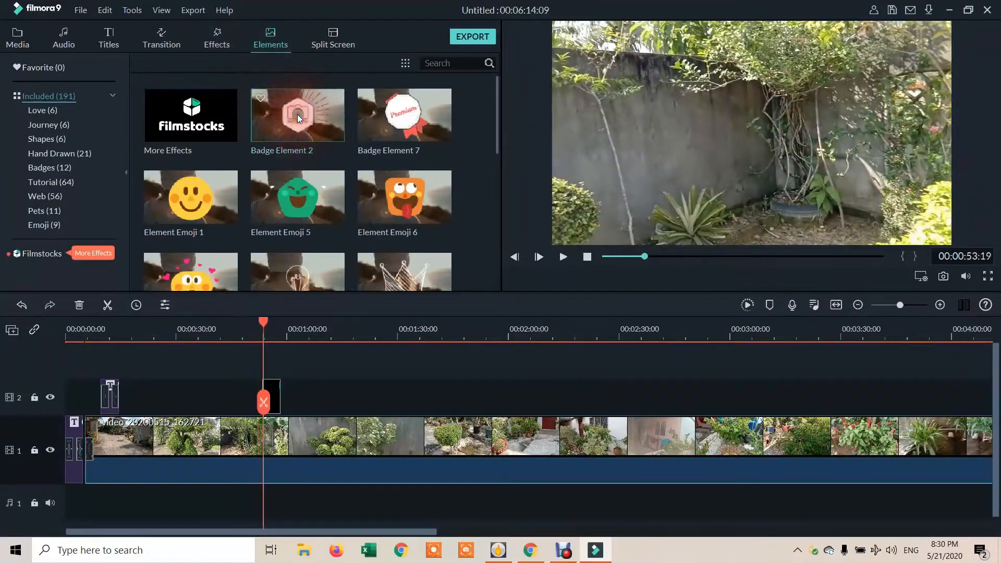
click(183, 189)
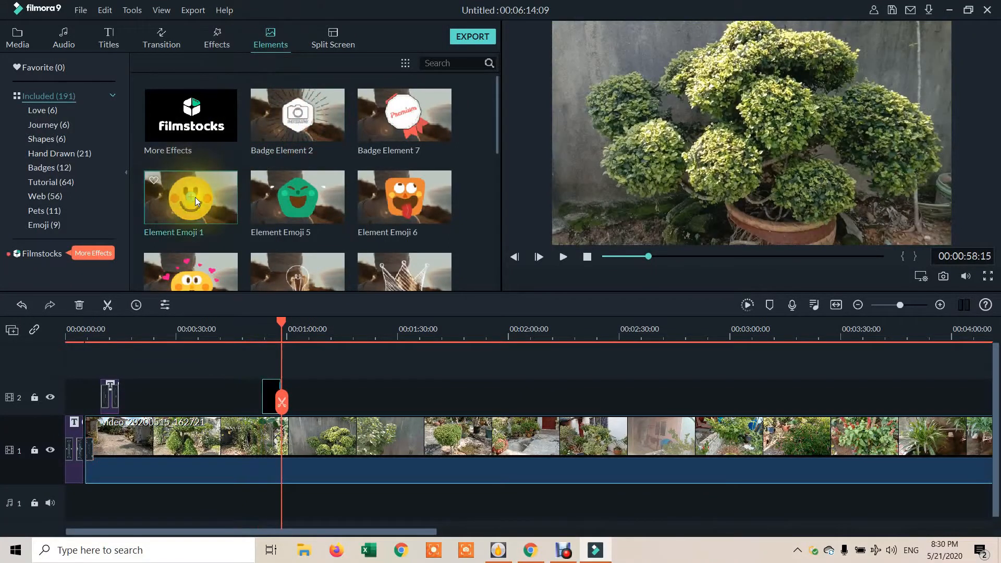
click(186, 197)
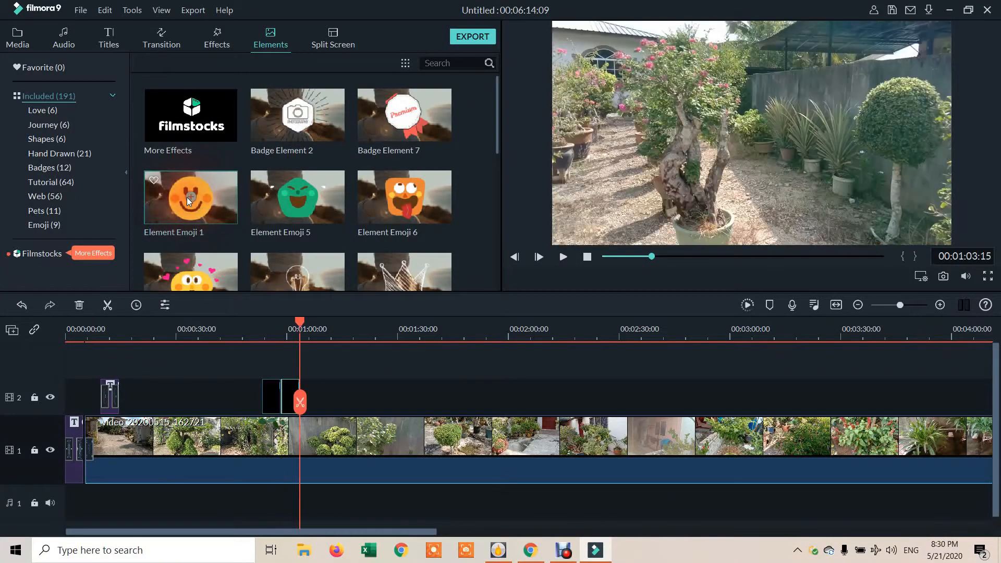
click(406, 196)
drag(496, 135, 502, 180)
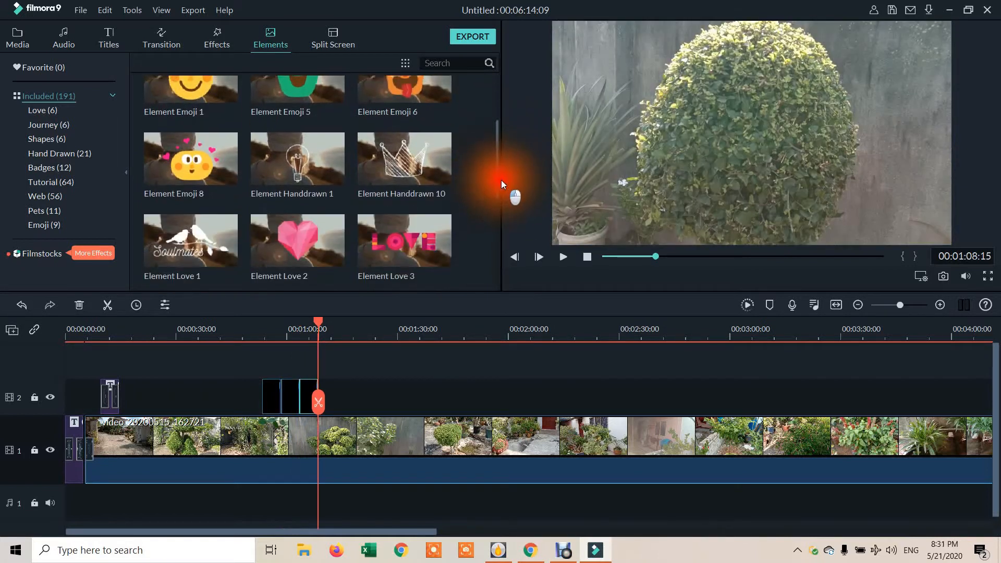
click(194, 166)
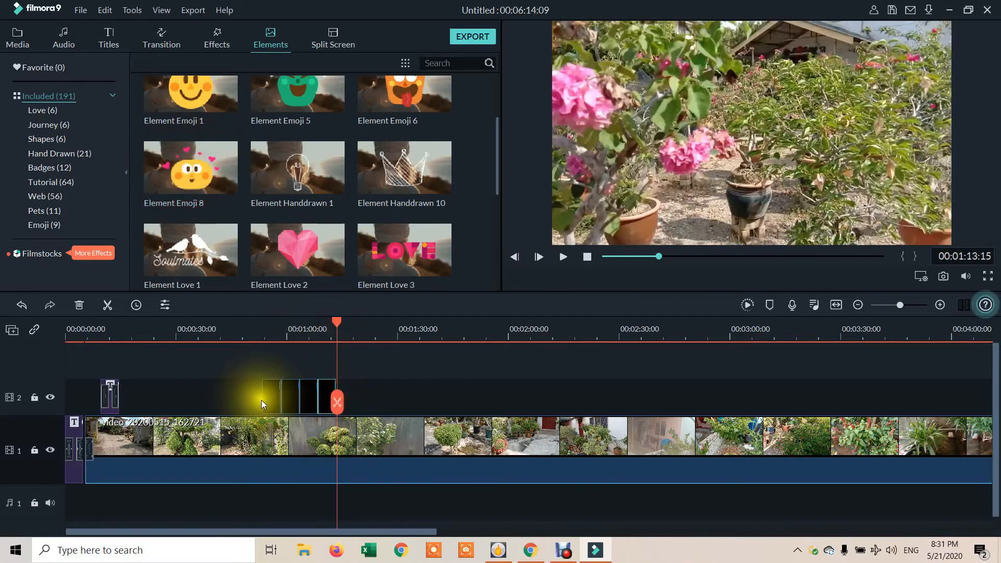
Spread the four element clips along video track 2 so they start at about 23, 43, 58 and 104 seconds.
drag(267, 398, 156, 399)
drag(284, 396, 228, 396)
drag(315, 401, 457, 396)
Play the project from the beginning through the first three elements to review their placement, and pause at about 1:28.
click(339, 322)
drag(339, 321, 133, 327)
click(583, 256)
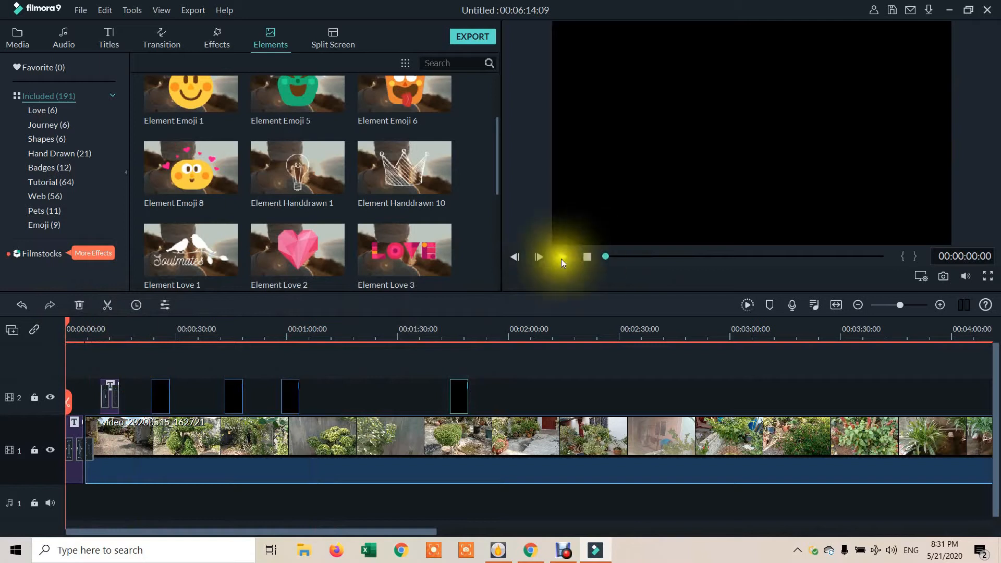
click(562, 256)
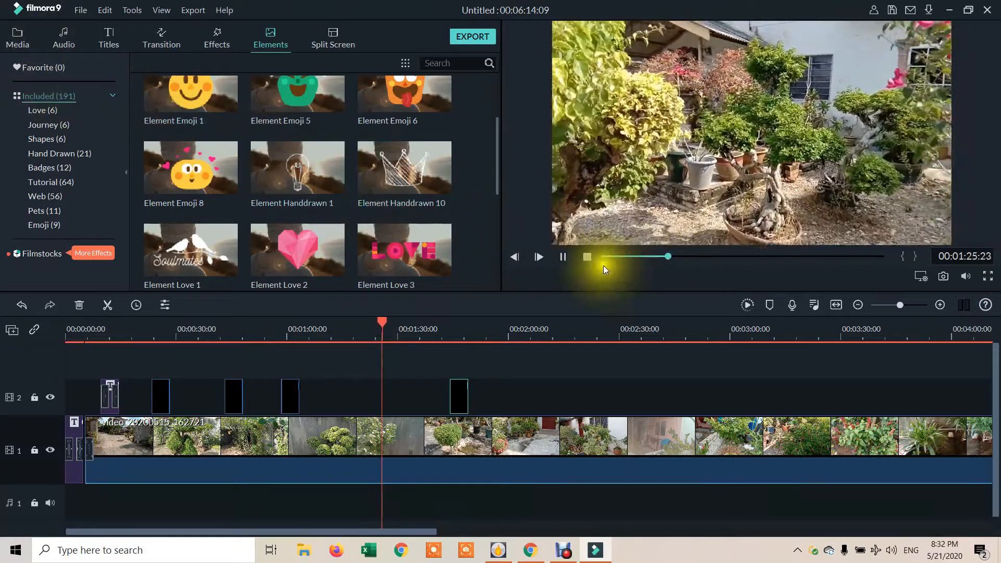
click(562, 258)
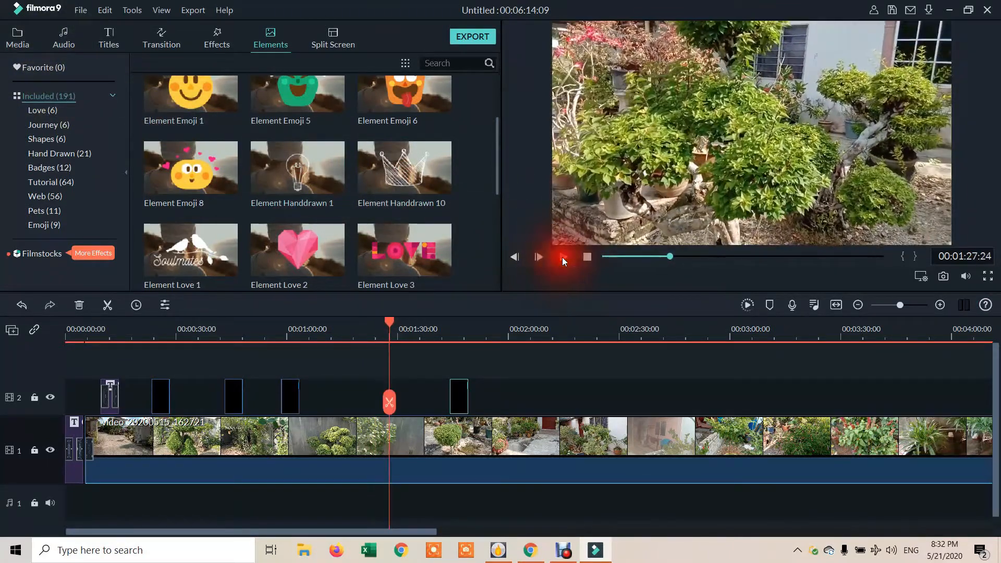
Browse the Young & Bright music and try to download the Ryan Jones - Japanika track.
click(63, 38)
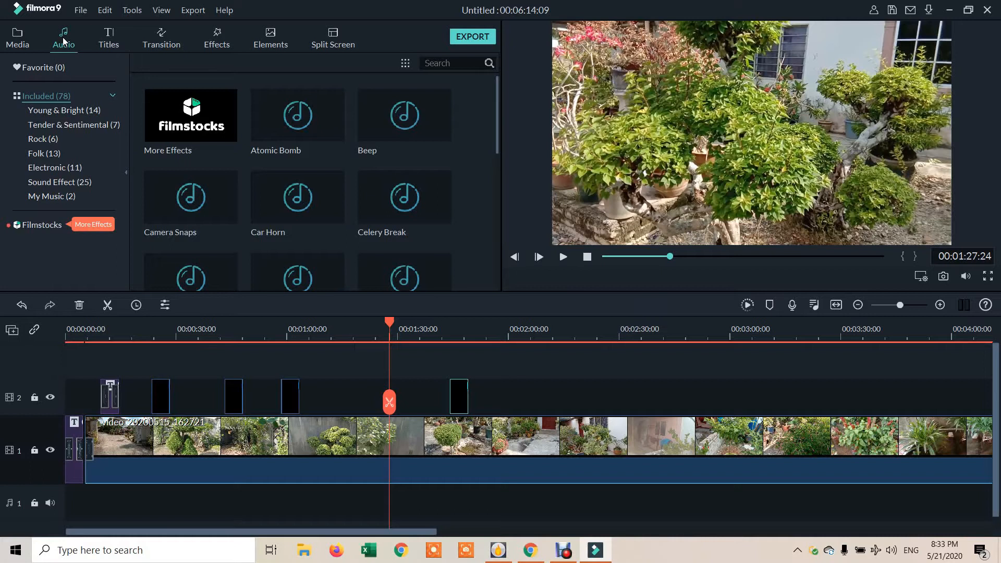
click(54, 110)
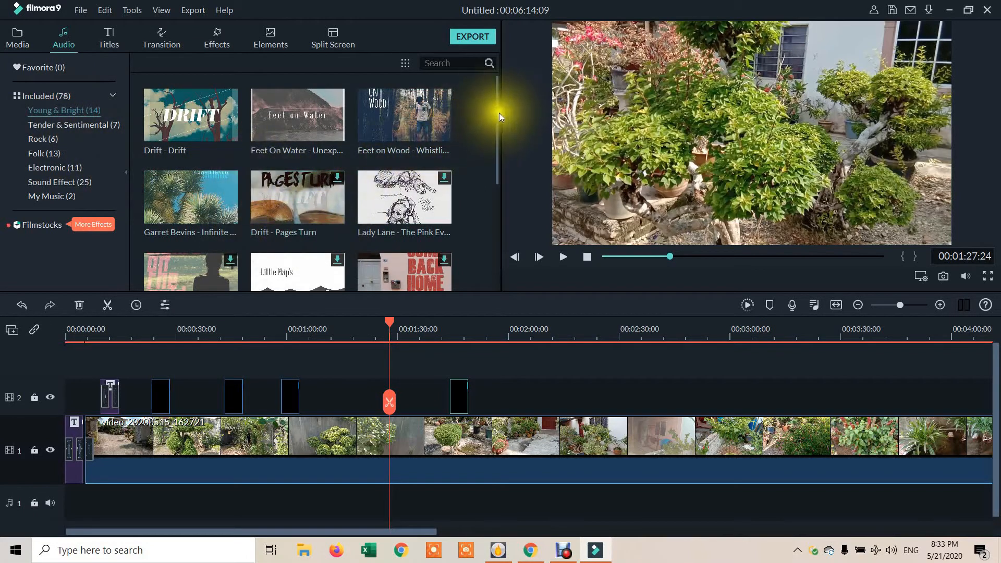
drag(496, 110, 505, 236)
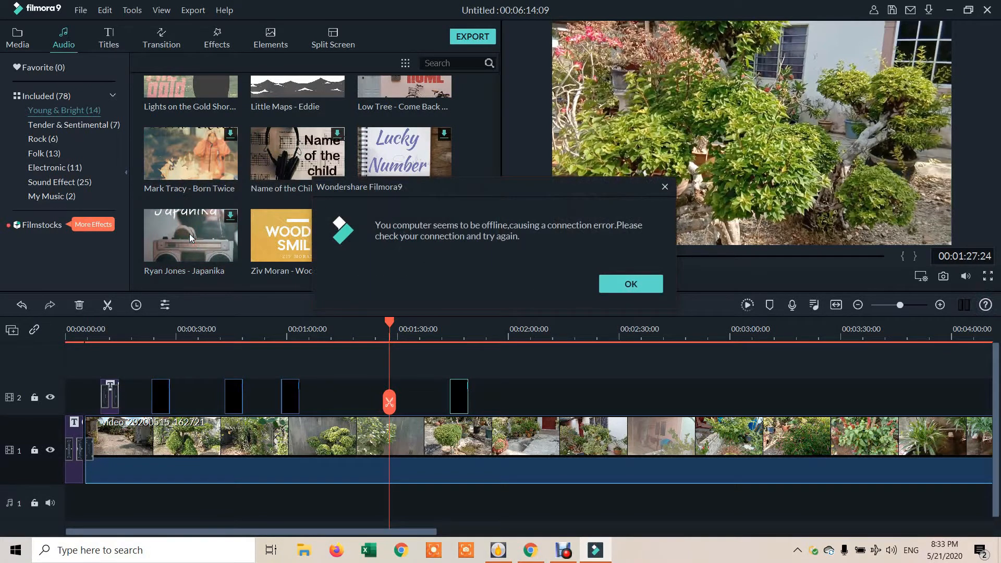
click(628, 278)
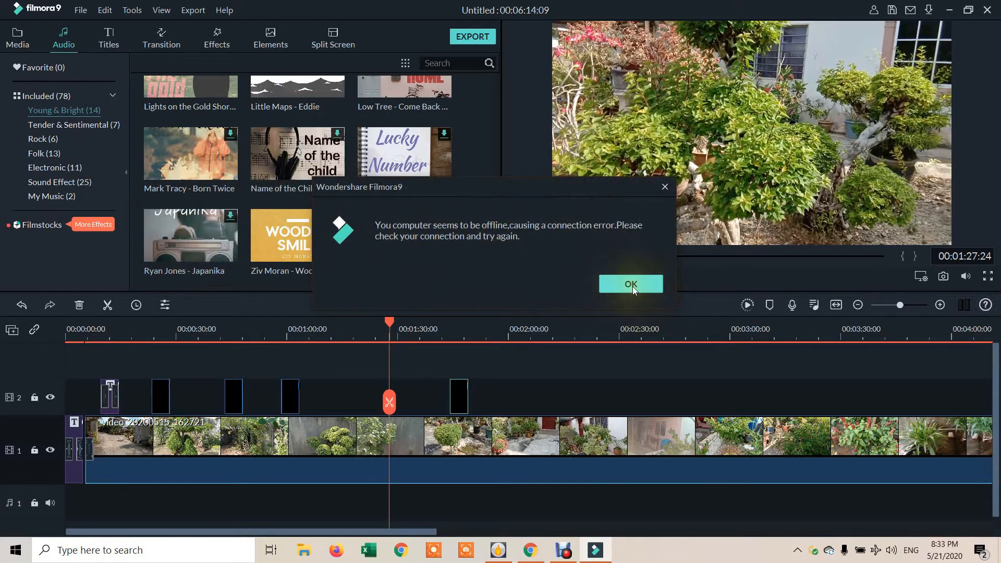
Dismiss the connection error and add the Garret Bevins - Infinite - Star Dust music to audio track 1 at about 1:28.
click(633, 286)
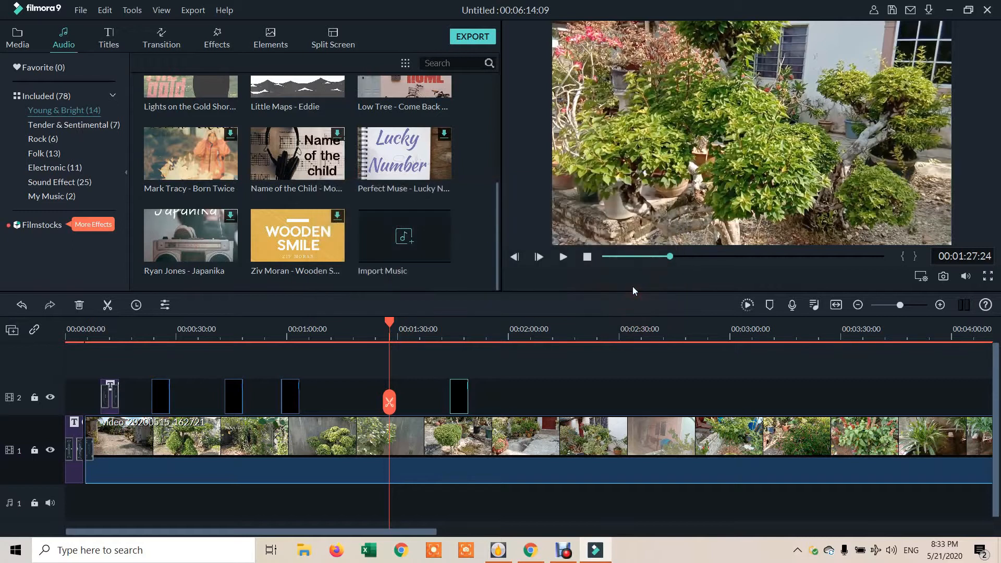
click(997, 380)
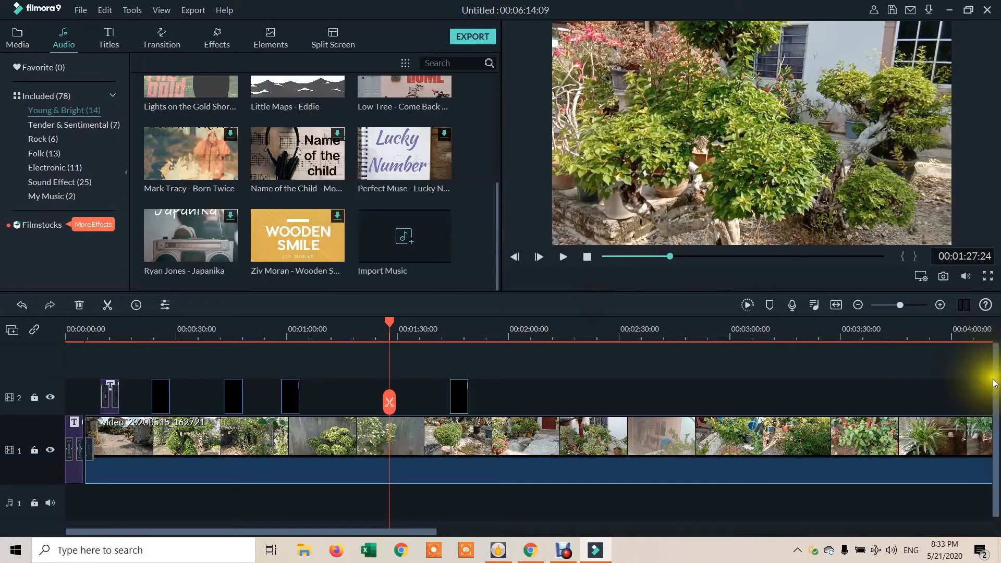
drag(997, 379, 997, 480)
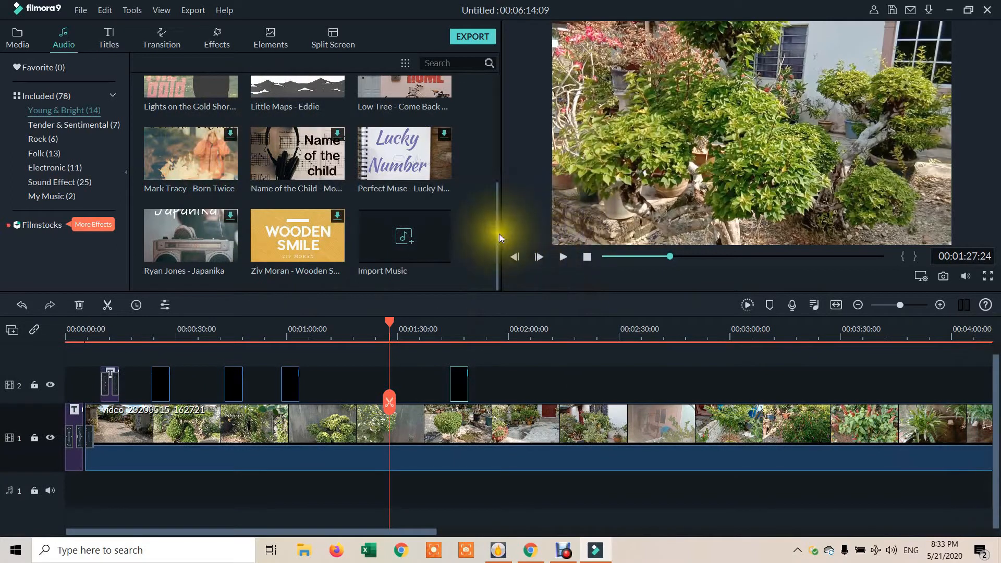
drag(498, 234, 499, 151)
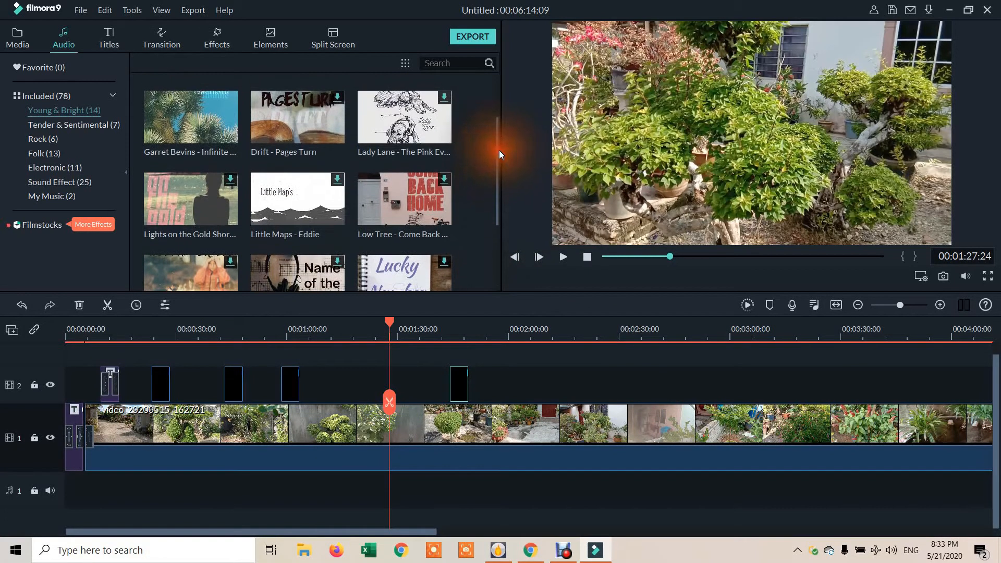
click(159, 95)
click(193, 117)
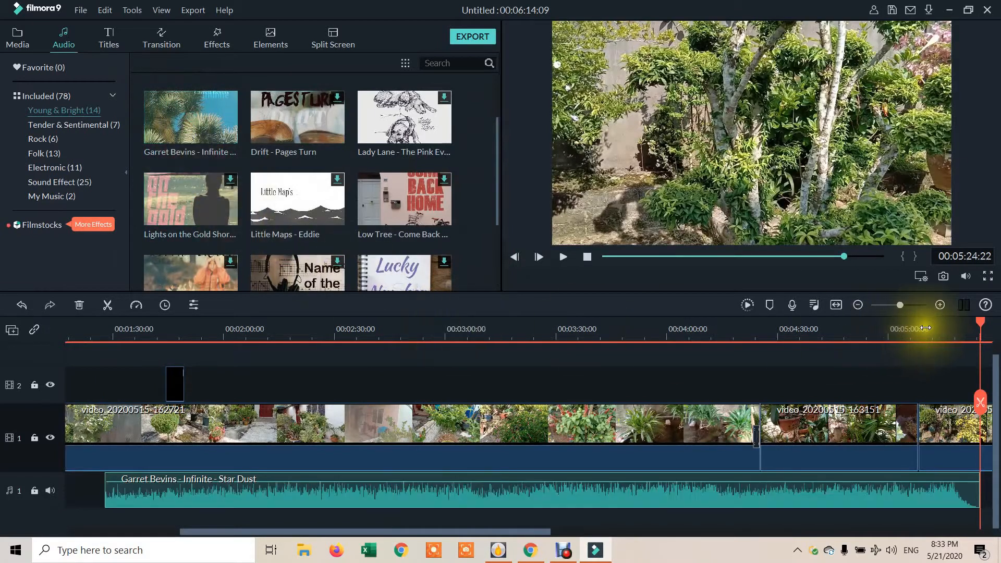
Play the project from about 1:25 to hear the added Star Dust music, and stop at about 1:37.
drag(982, 324, 95, 385)
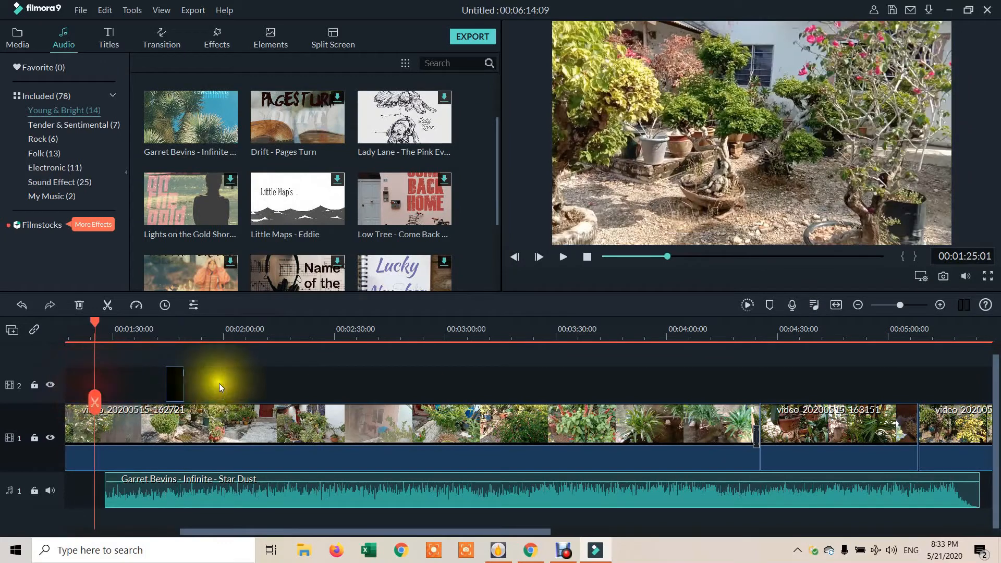
click(563, 256)
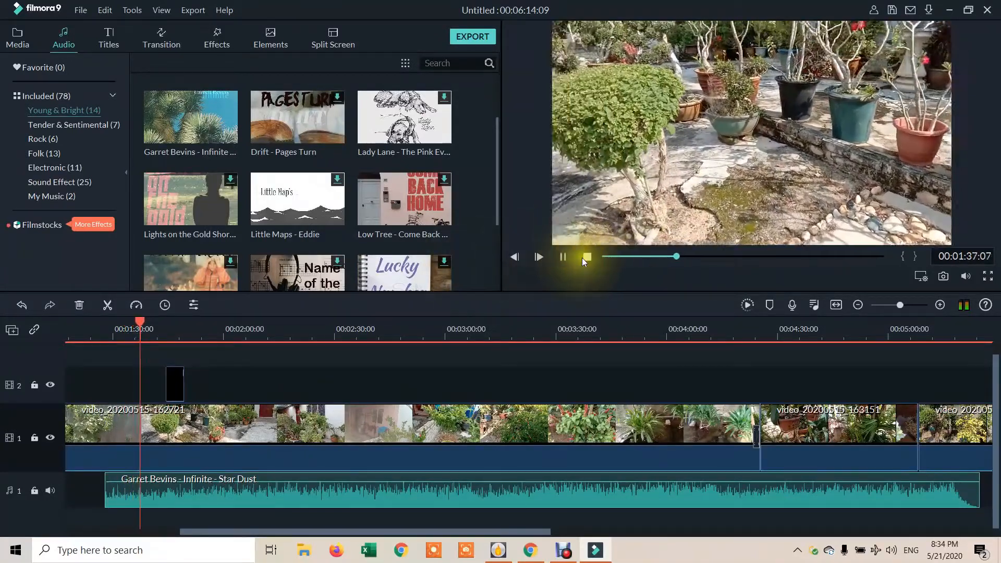
click(586, 256)
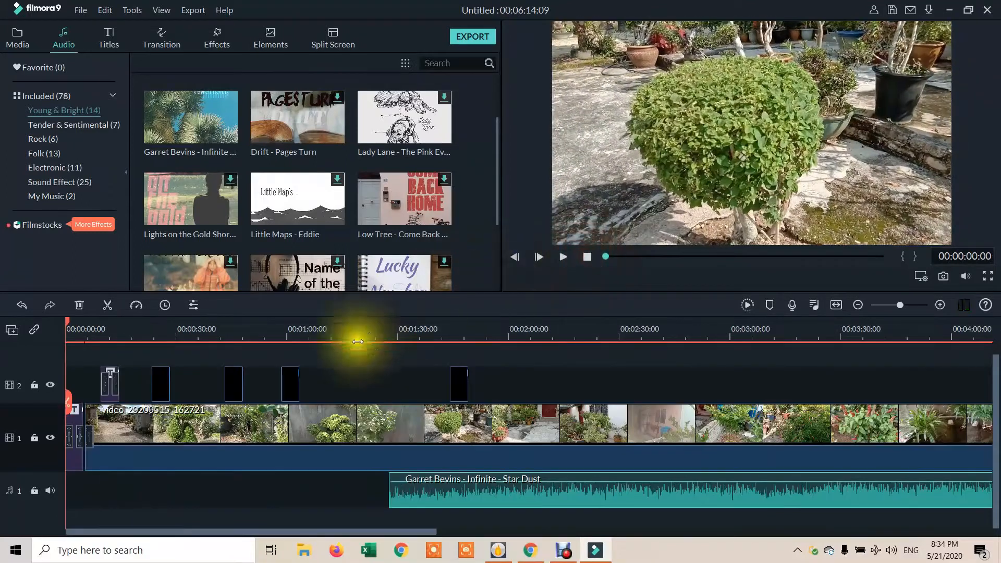
Move the Star Dust music clip to the start of audio track 1 and play the project from the beginning.
drag(418, 493, 80, 485)
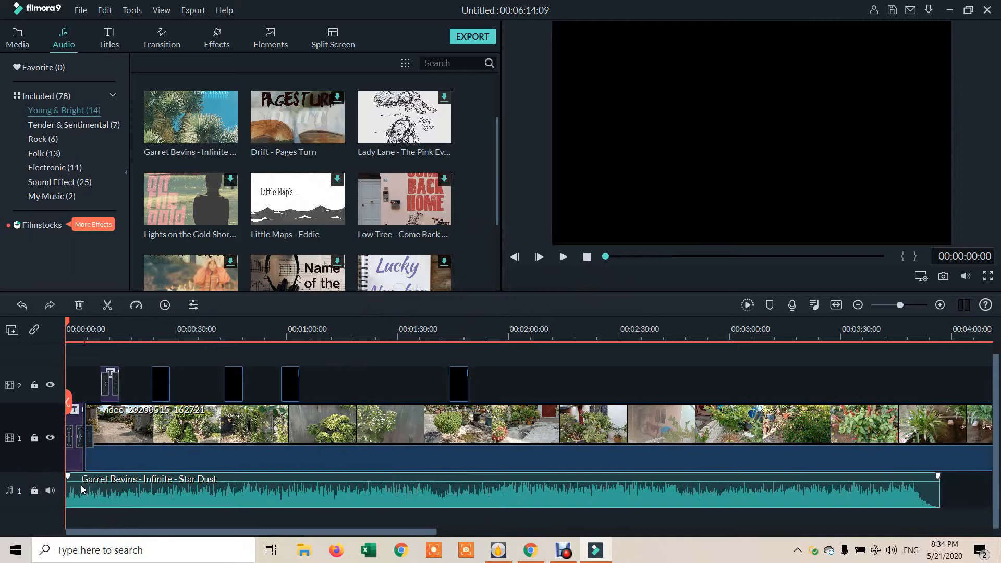
click(90, 455)
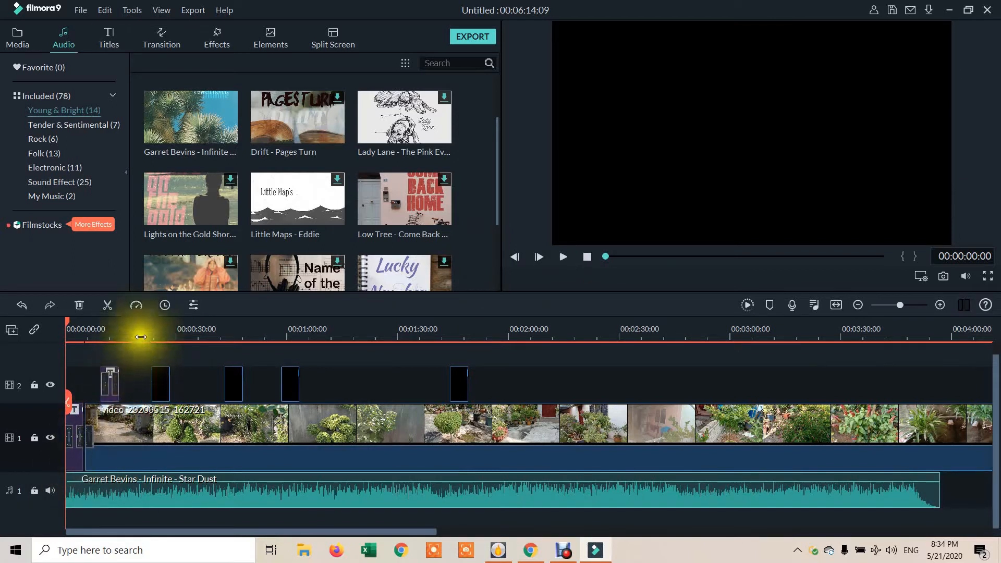
click(563, 258)
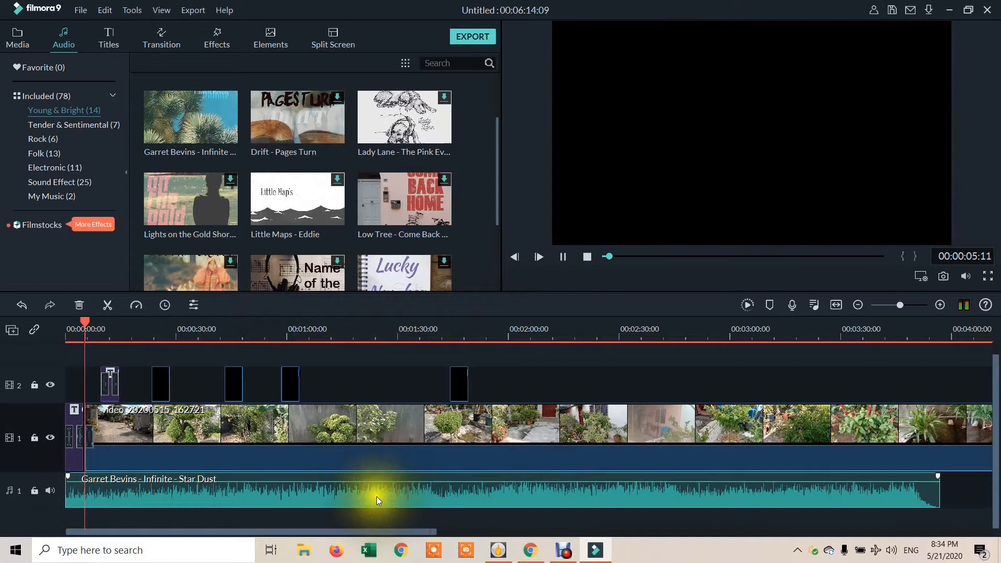
Lower the Star Dust music clip's volume to about -10 dB and accept the audio settings.
click(352, 488)
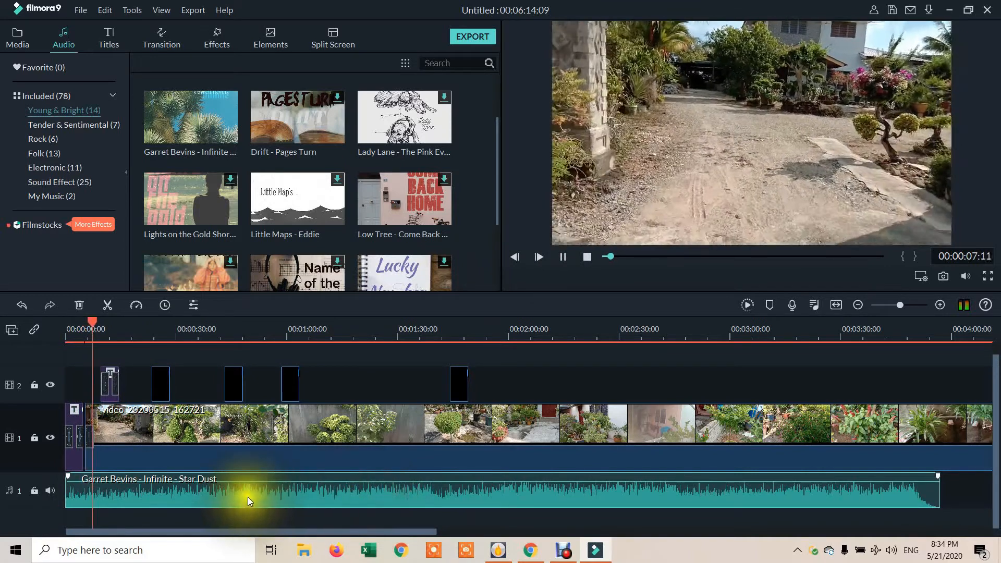
click(244, 492)
double_click(244, 492)
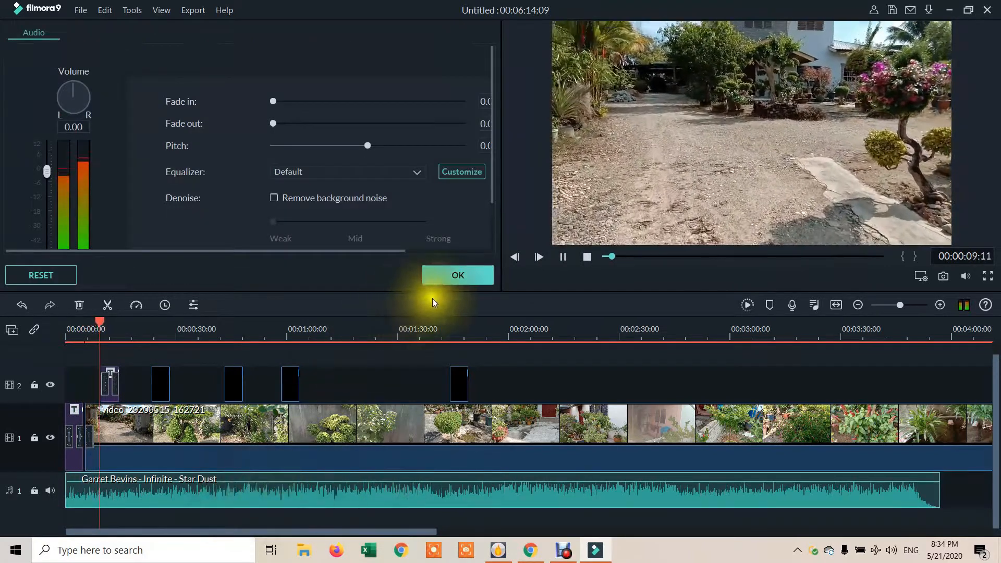
drag(46, 172, 46, 193)
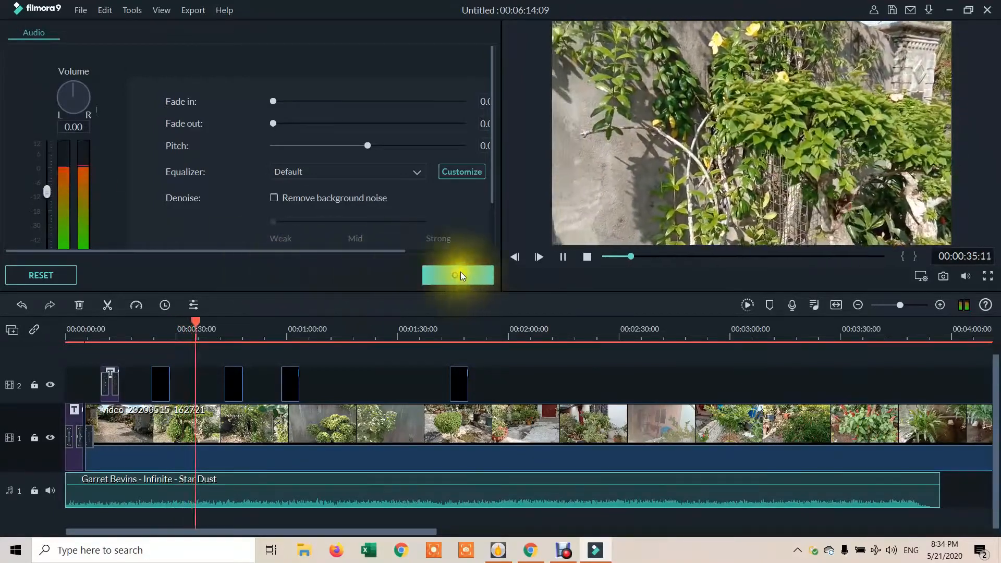
click(461, 272)
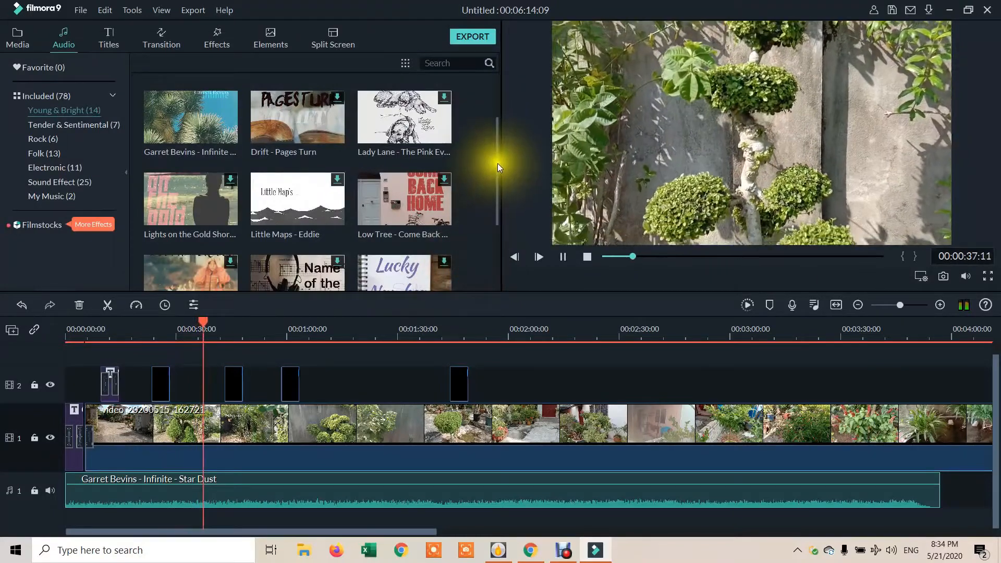
Open the media file import for My Music and look through the Videos, Debut and YOUTUBER folders for a song.
drag(496, 160, 496, 246)
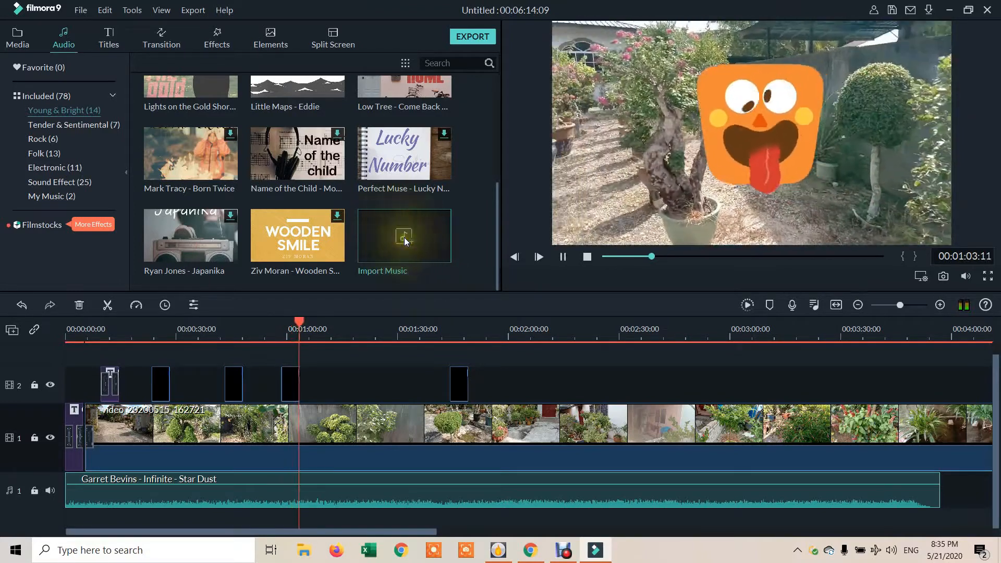
click(404, 240)
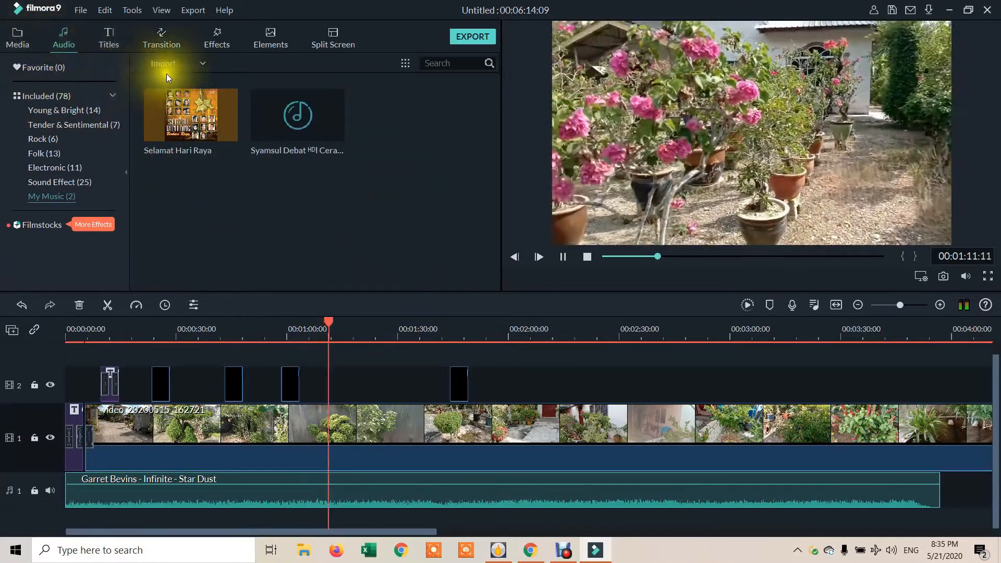
click(173, 64)
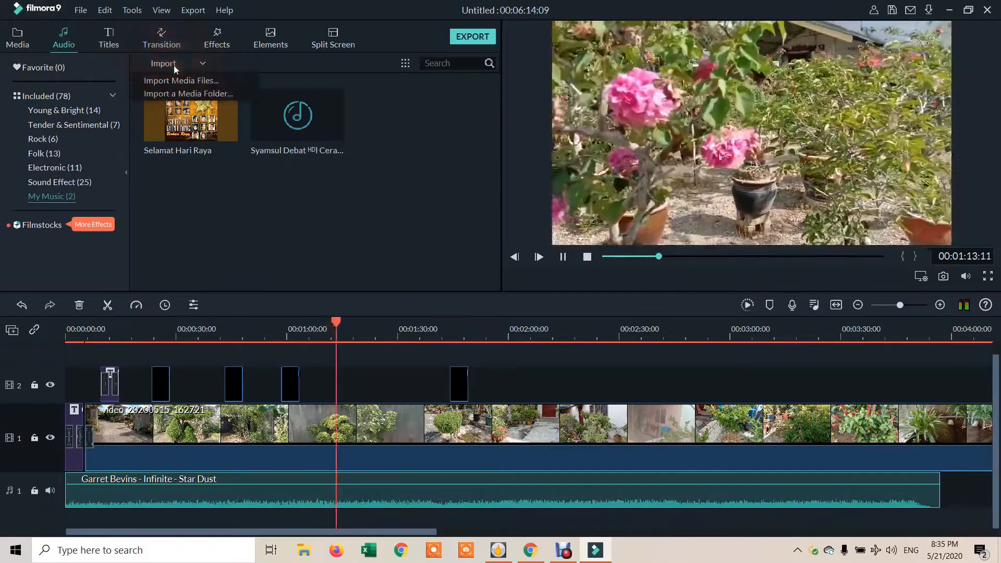
click(177, 79)
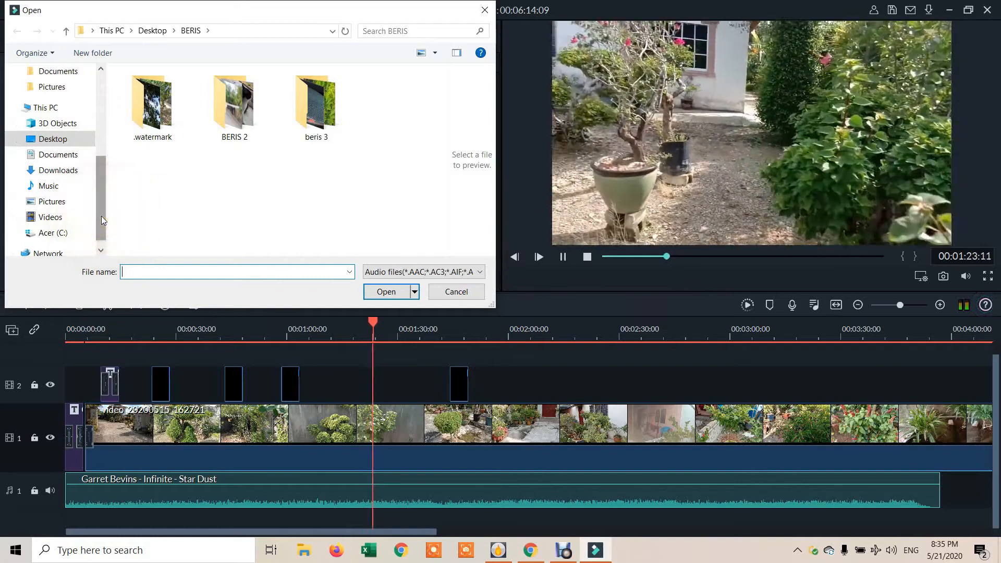
click(44, 217)
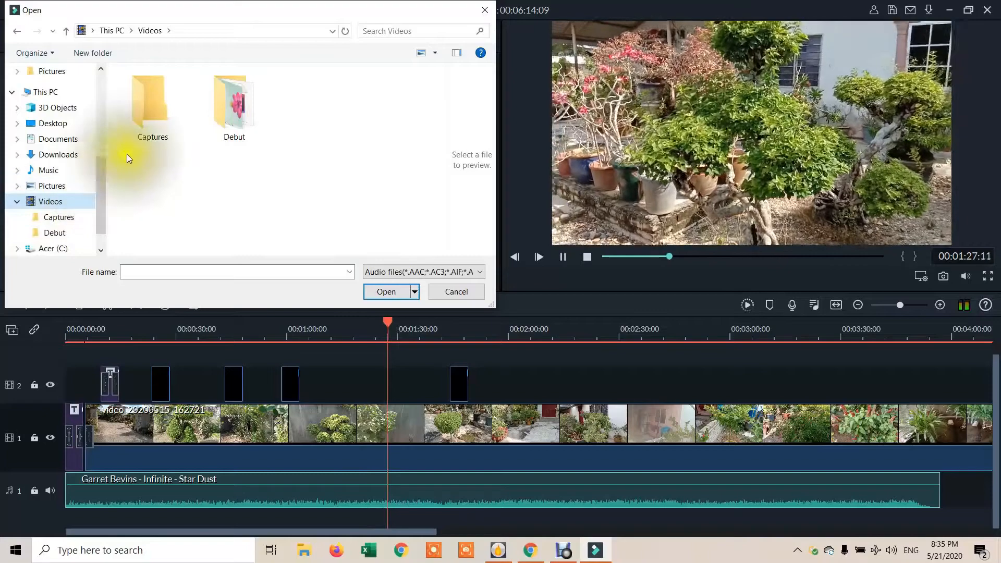
double_click(221, 97)
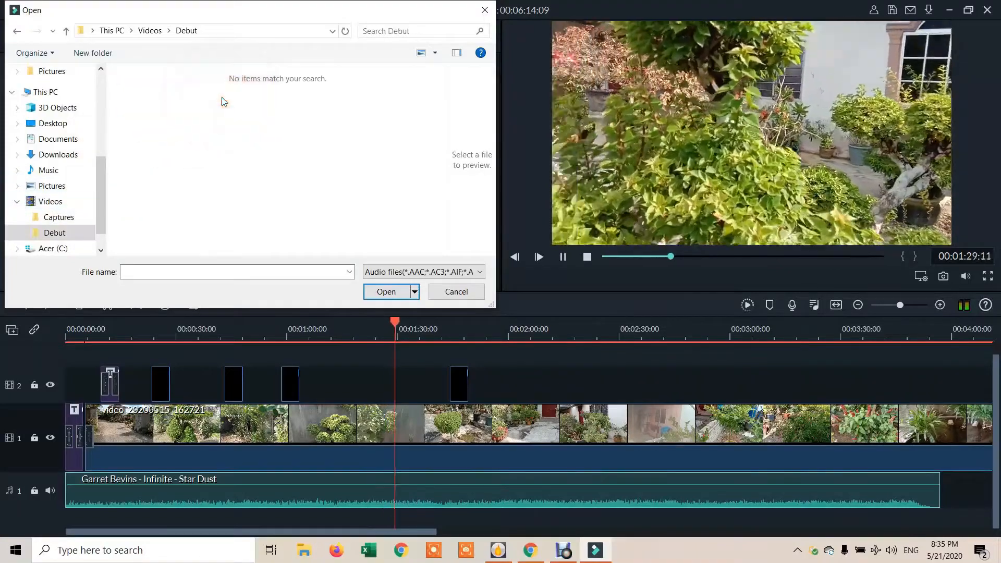
drag(98, 221, 103, 152)
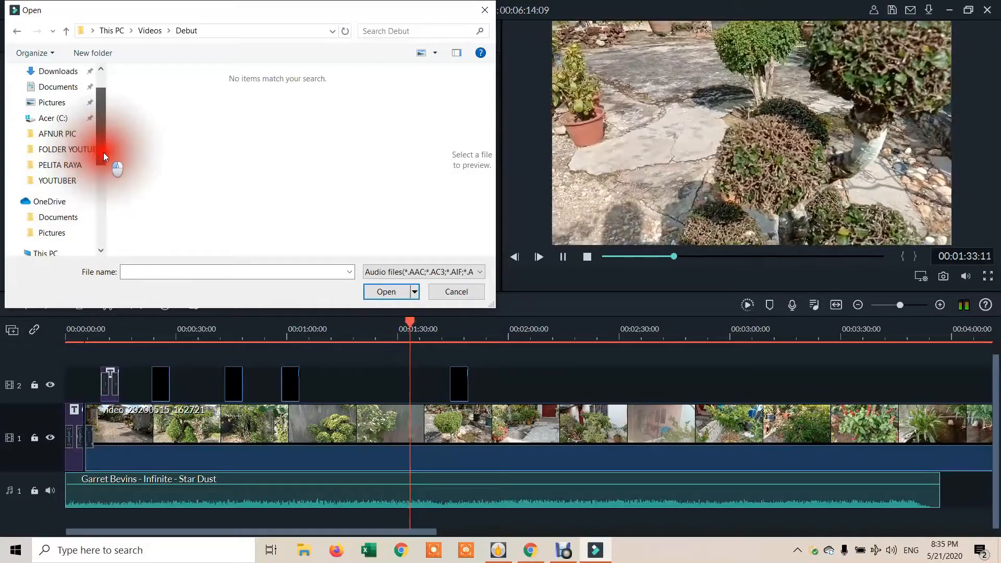
click(50, 182)
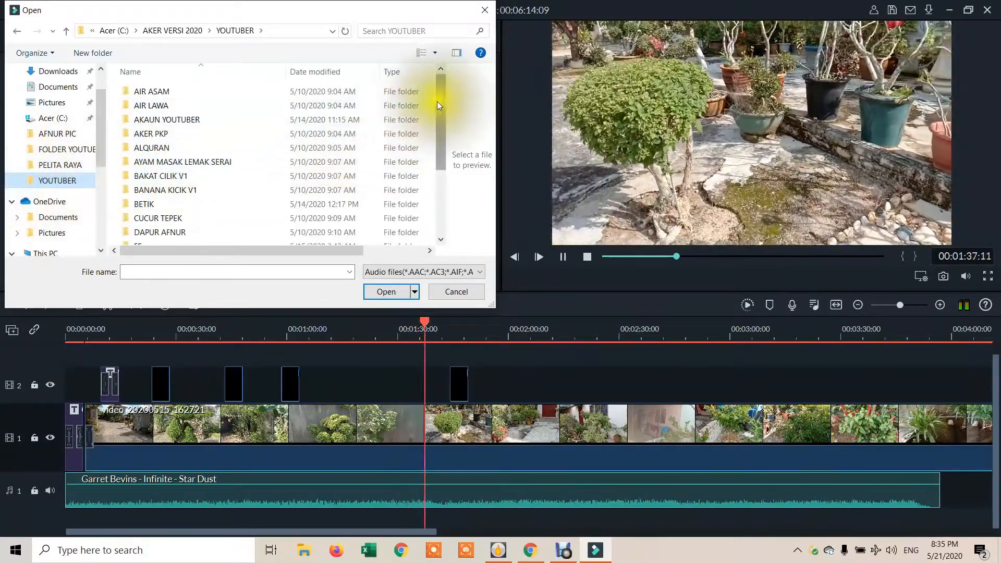
drag(436, 102, 428, 202)
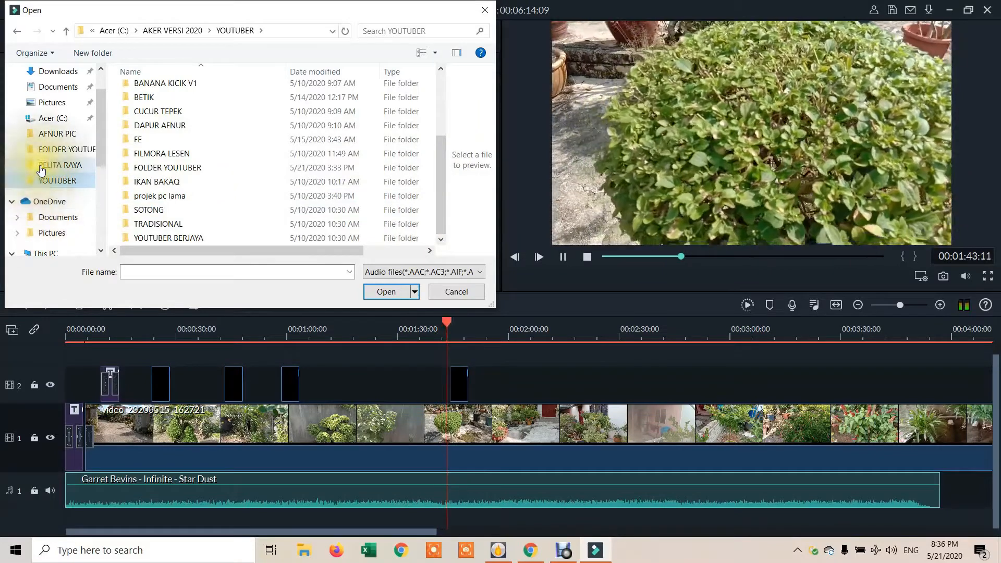
Import the Selamat Hari Raya MP3 from the PELITA RAYA folder into My Music.
click(37, 165)
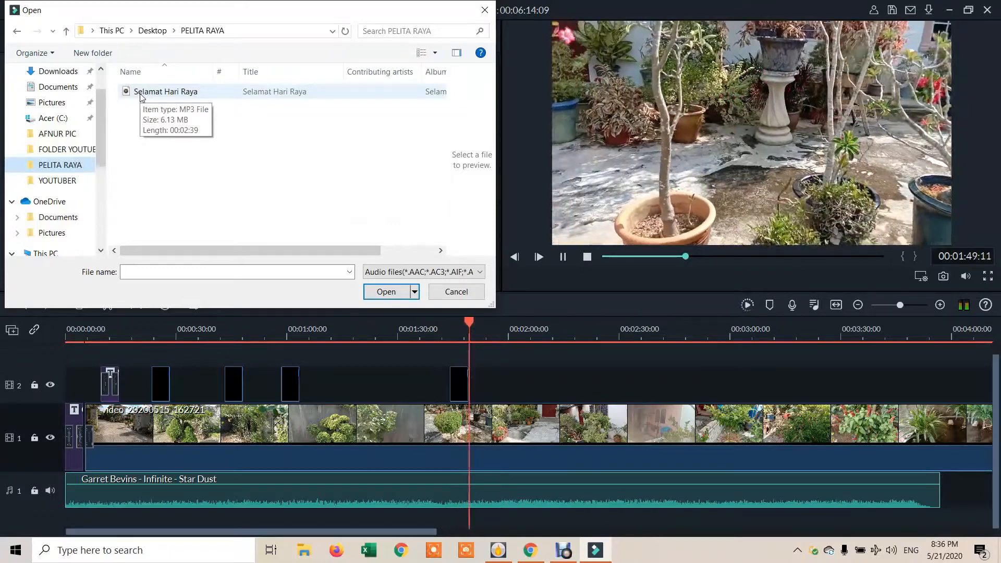
click(140, 93)
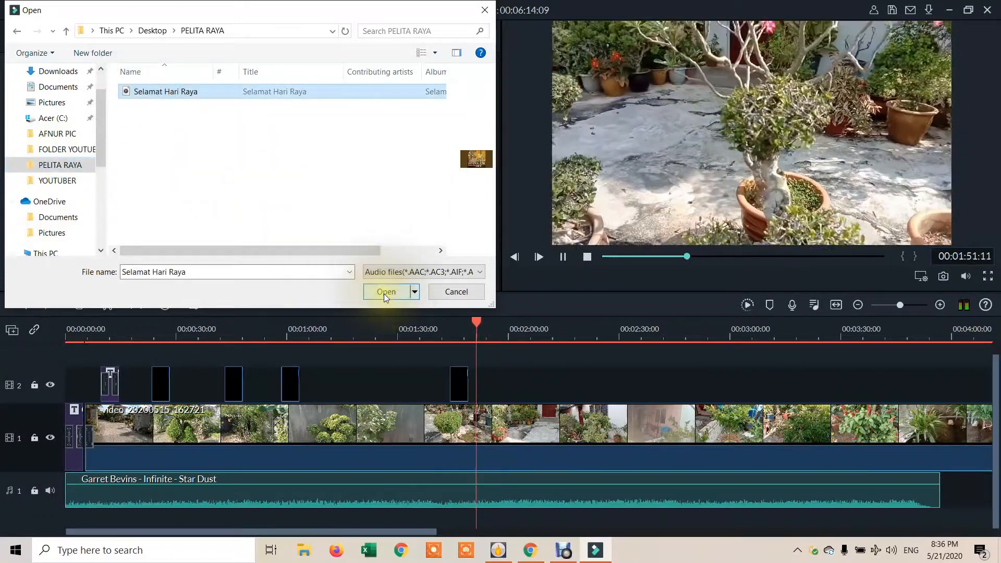
click(384, 293)
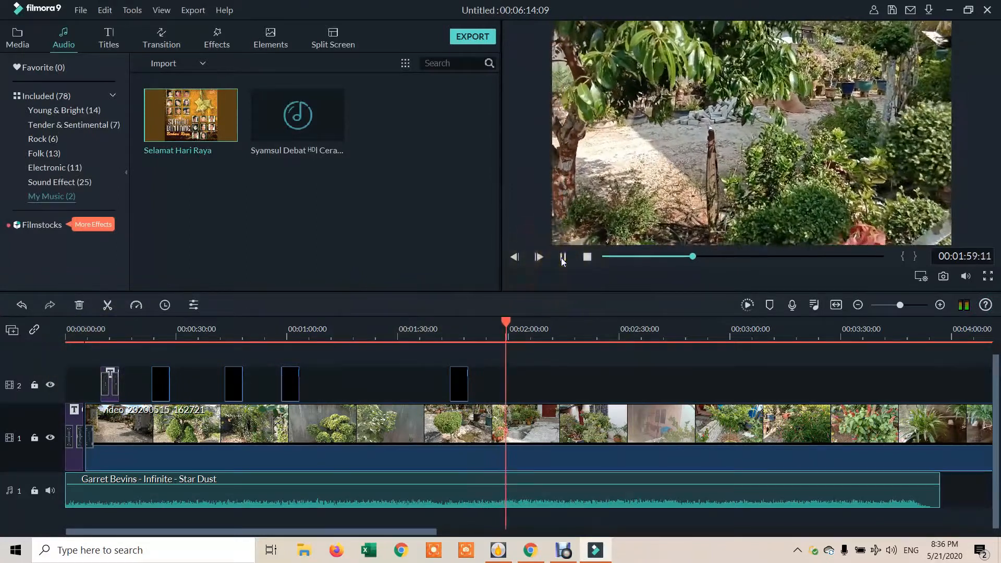
Stop playback, try inserting the Selamat Hari Raya song at the start of the timeline, and undo the insertion.
click(562, 257)
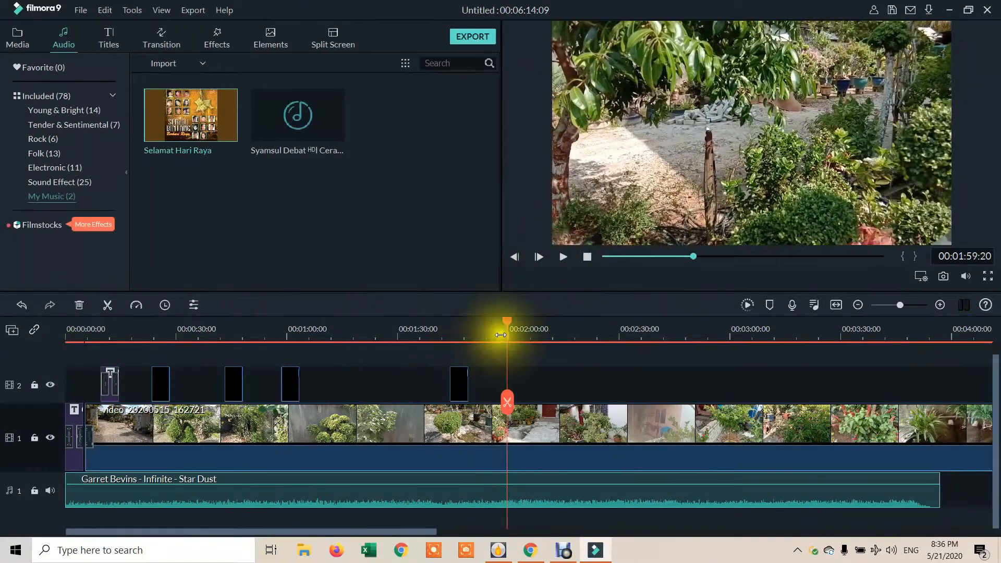
click(588, 257)
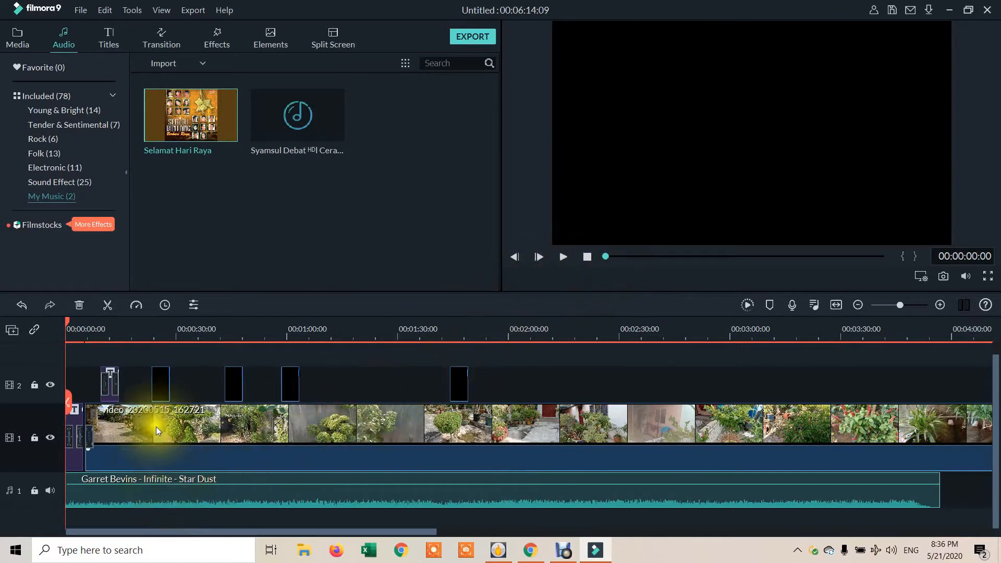
click(192, 114)
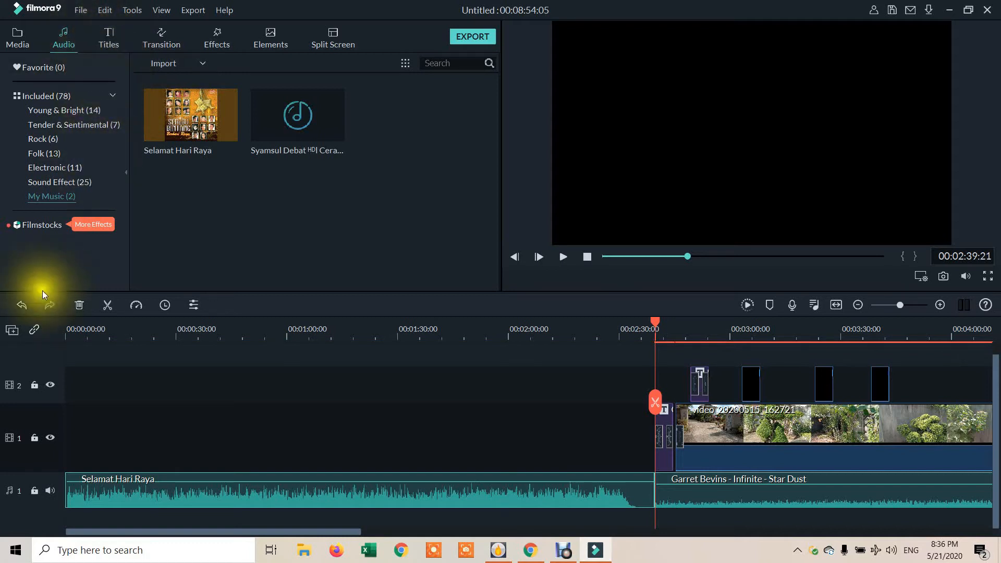
click(18, 302)
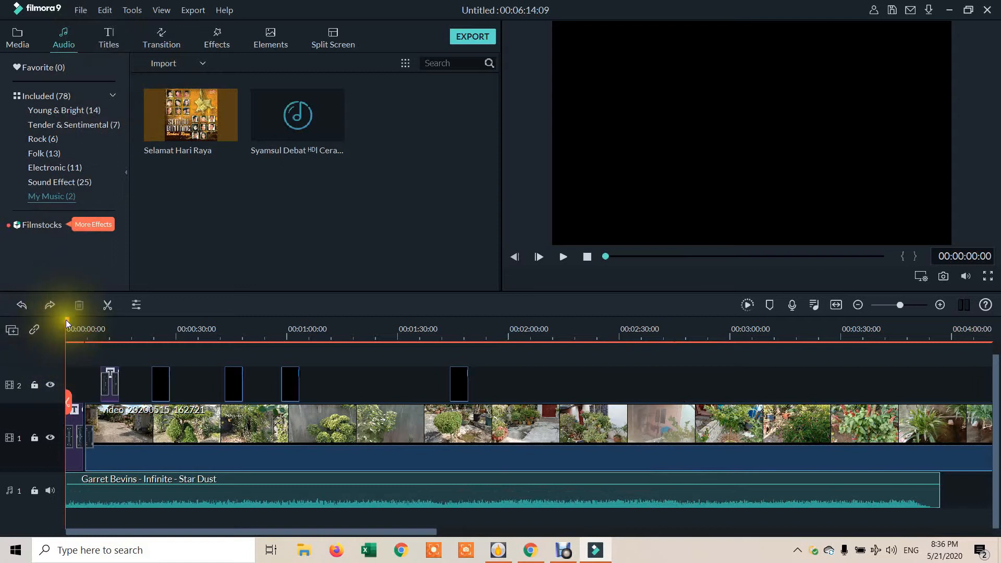
Insert the Selamat Hari Raya song at about 2:33 and move its clip to the start of audio track 2.
drag(66, 319, 629, 348)
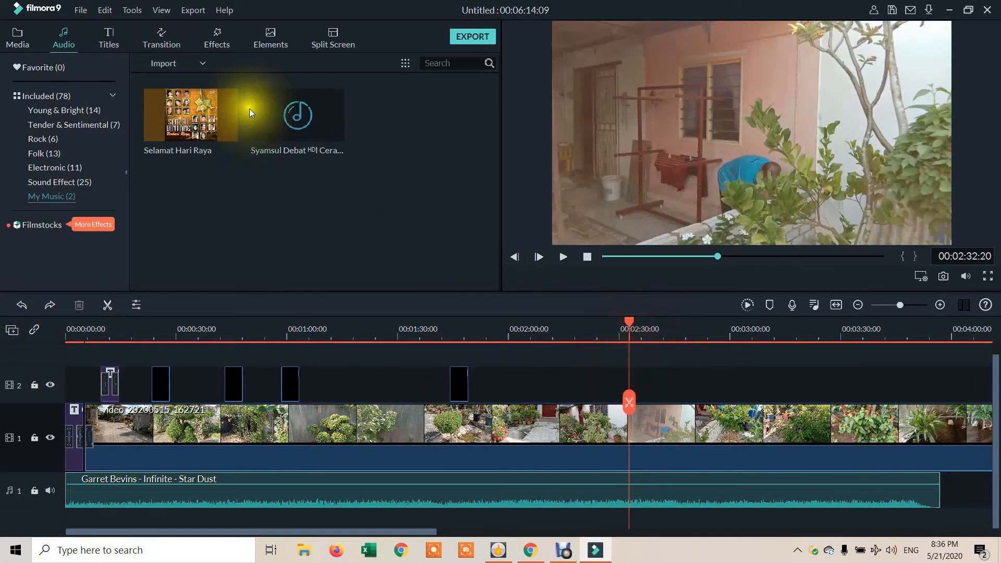
click(188, 114)
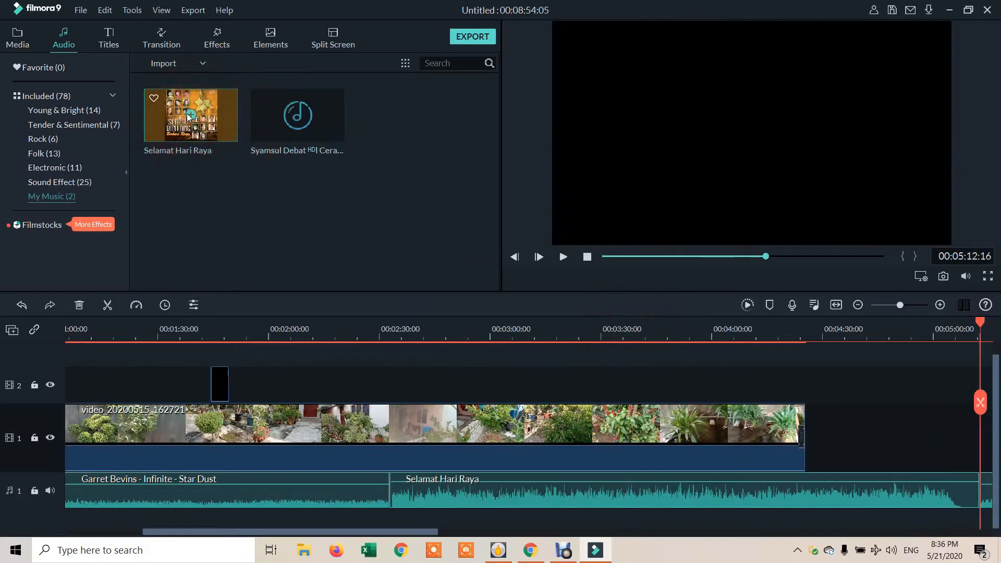
mouse_move(413, 481)
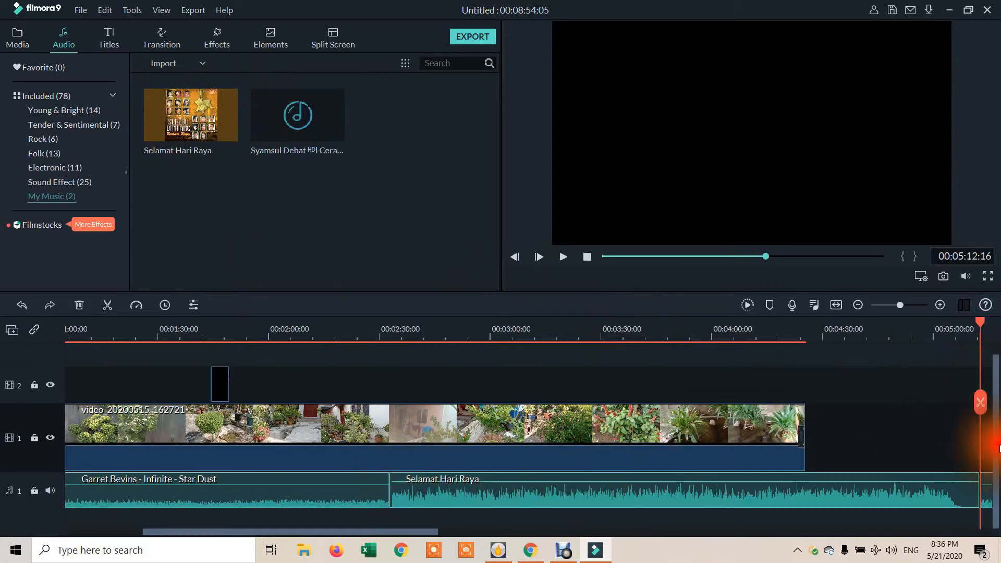
drag(462, 494, 10, 527)
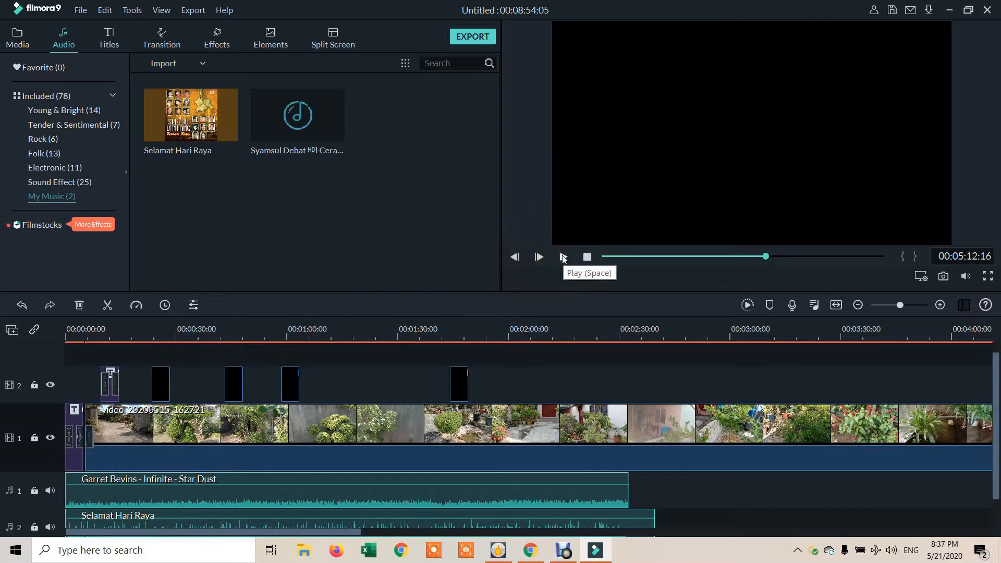
Play the project from the start and pause the preview at about 9 seconds.
click(587, 256)
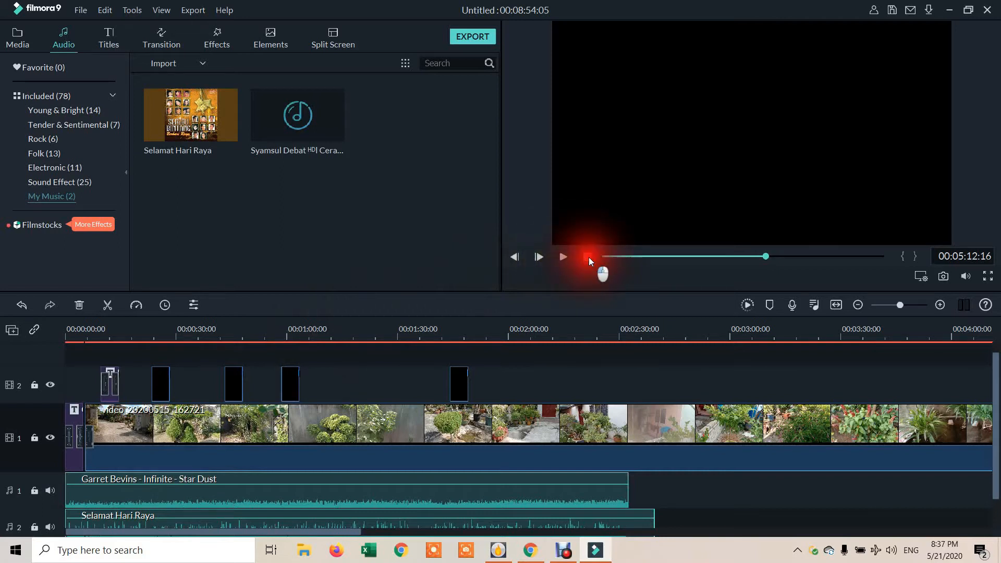
click(561, 256)
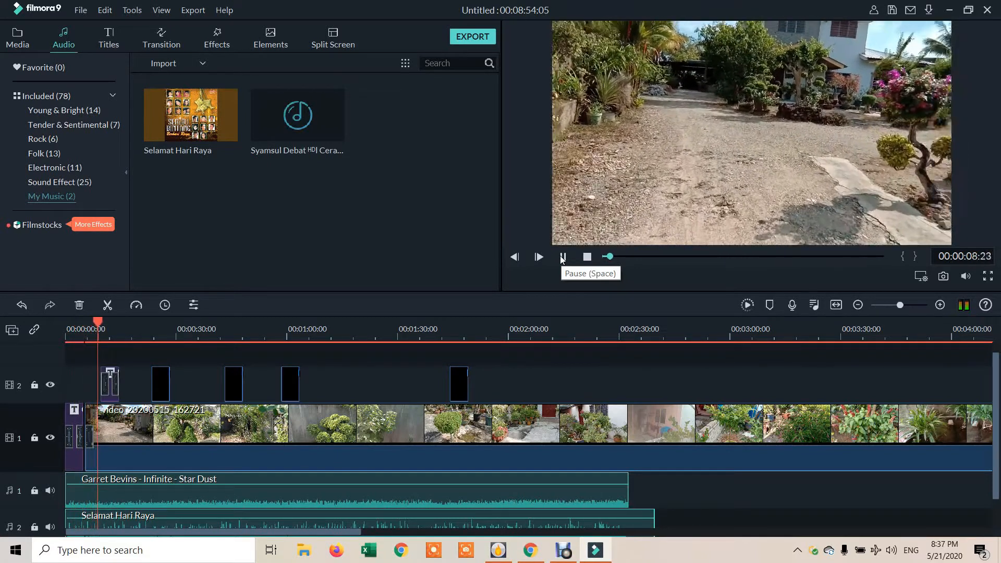
click(561, 257)
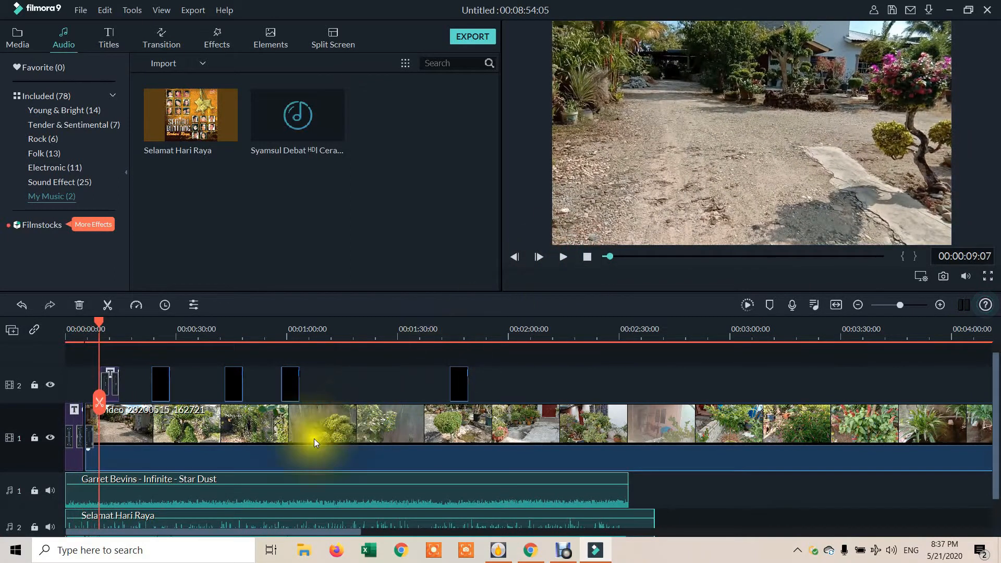
Move the playhead to 00:00:11:07 with its cutter over the Selamat Hari Raya clip, and lock both video tracks and audio track 1.
click(104, 524)
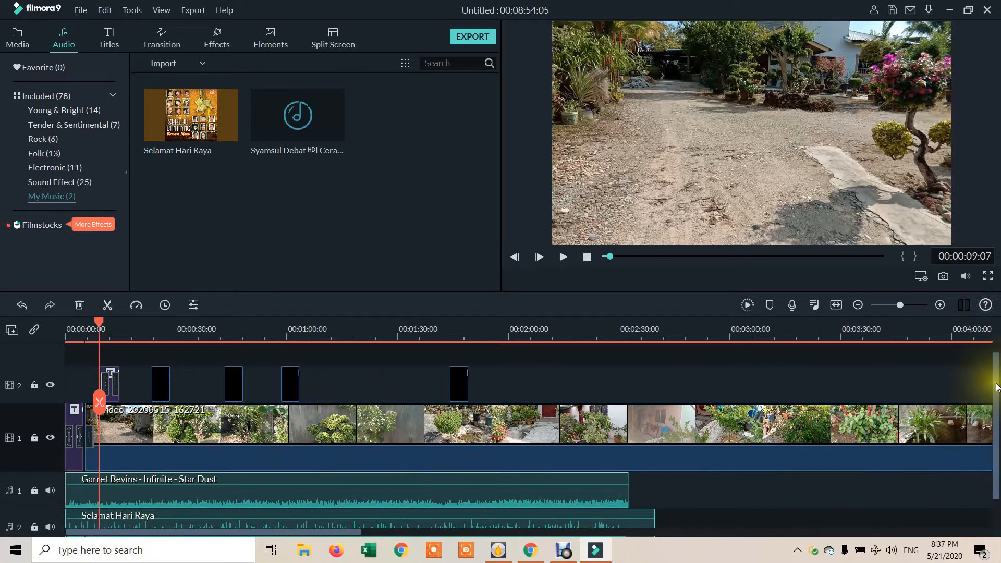
drag(996, 391, 996, 432)
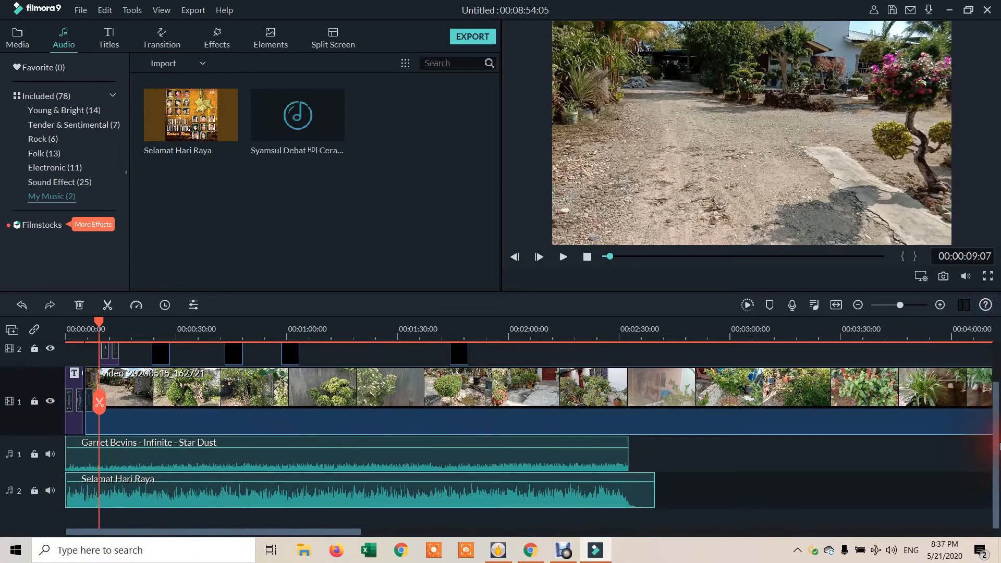
click(99, 404)
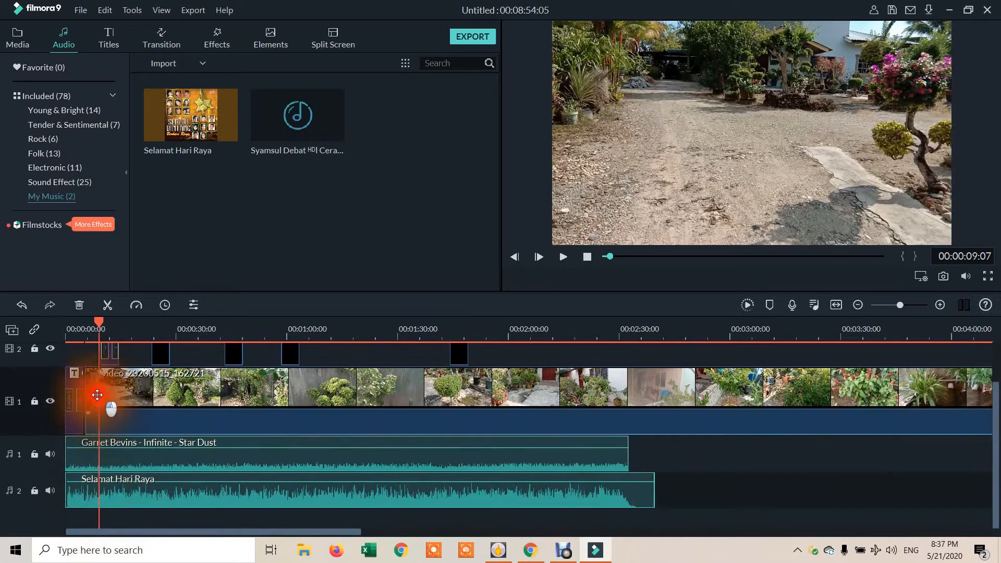
drag(97, 441, 99, 480)
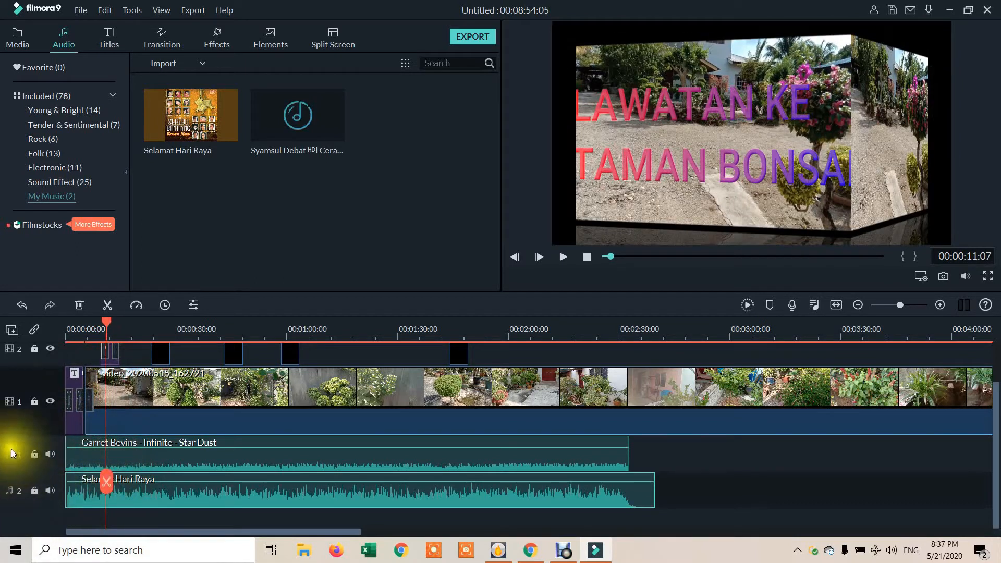
click(34, 350)
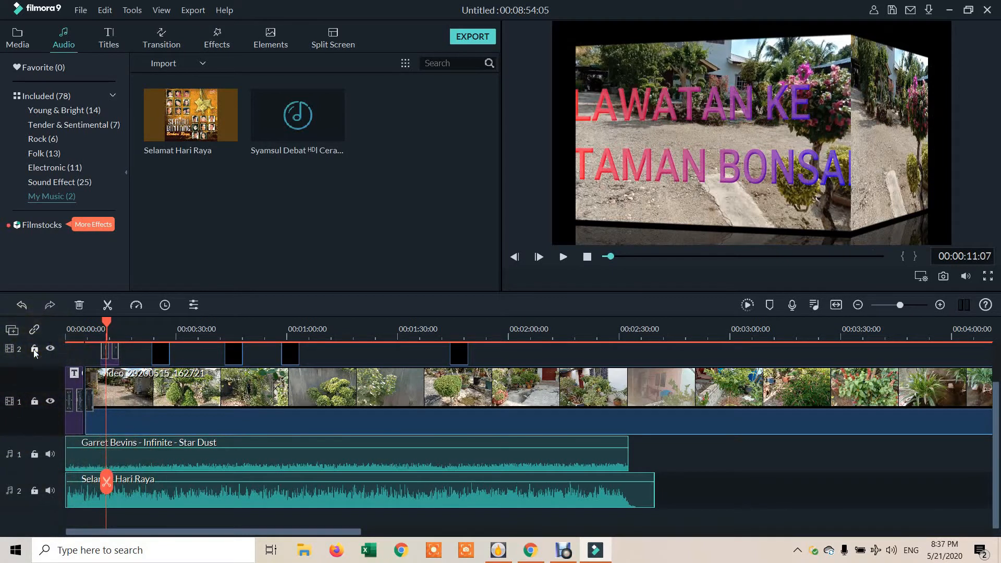
click(34, 402)
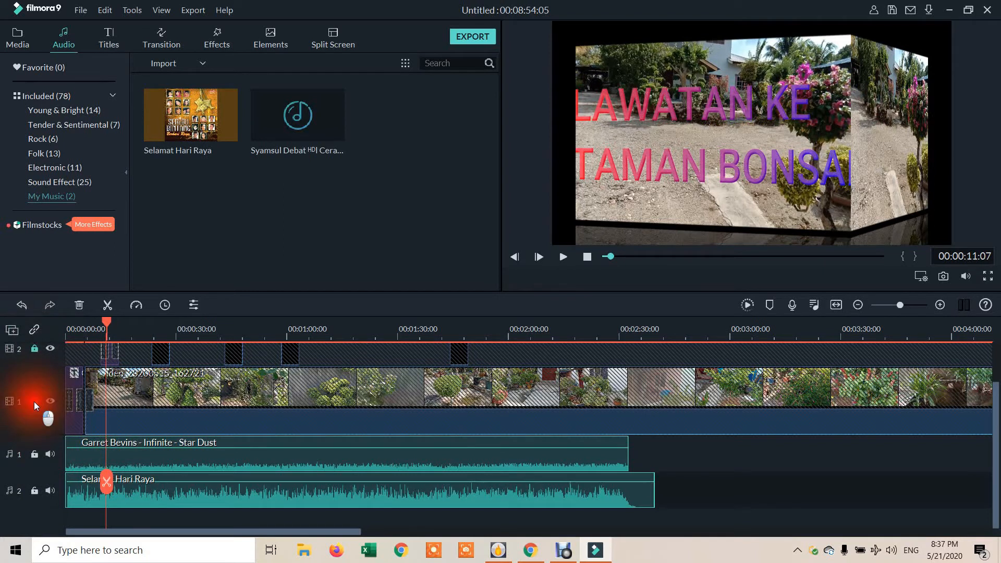
click(33, 455)
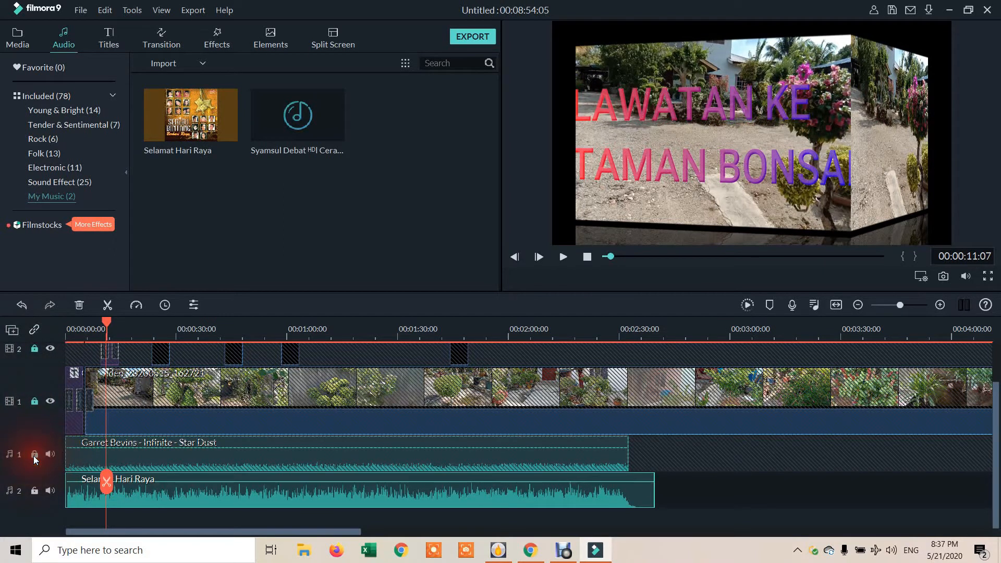
Split the Selamat Hari Raya clip at 00:00:11:07 and delete the part after the cut.
click(106, 481)
click(133, 499)
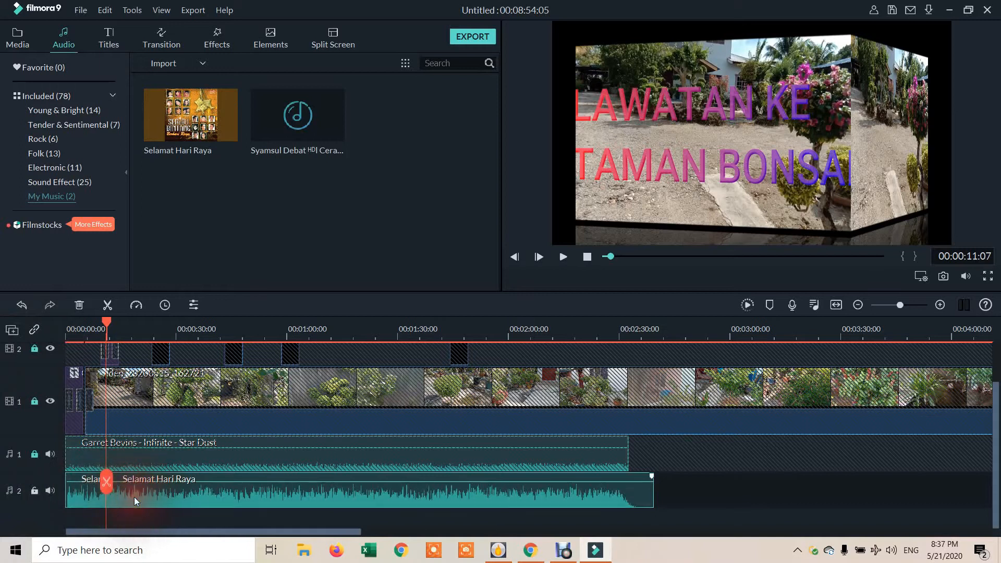
key(Delete)
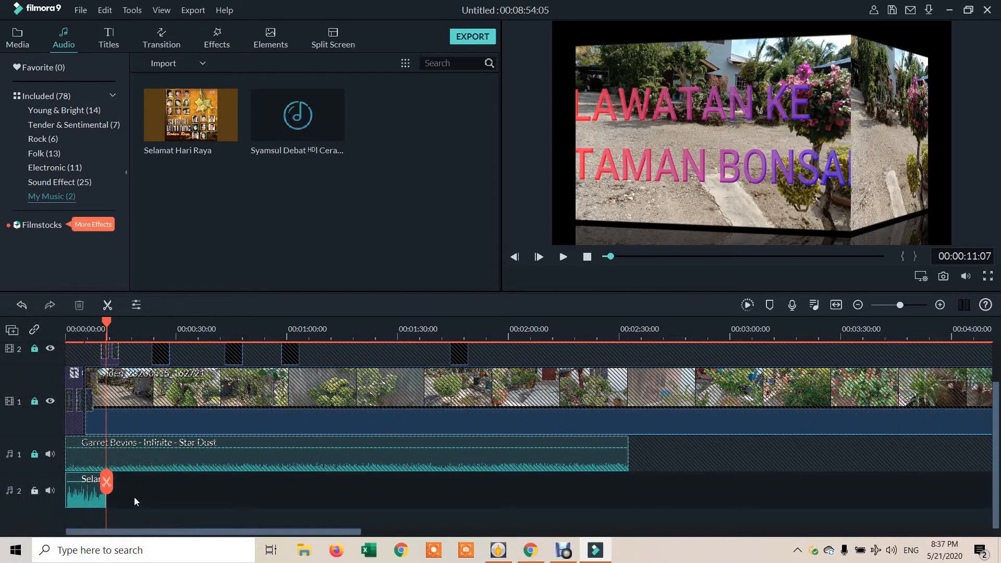
click(93, 498)
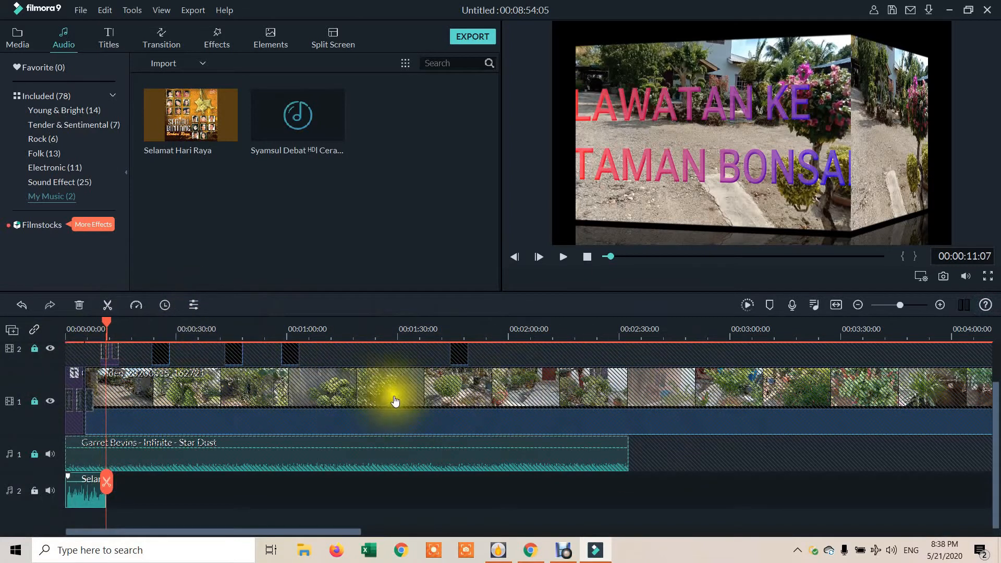
Unlock video track 1 and cut out the garden clip's section from 00:02:43:23 to 00:03:33:08.
click(34, 402)
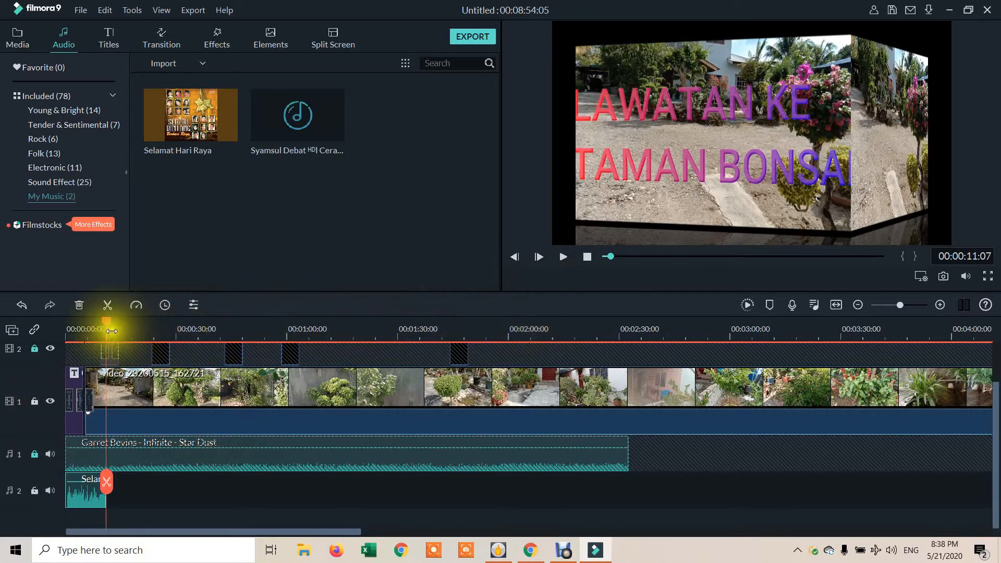
drag(106, 328, 674, 365)
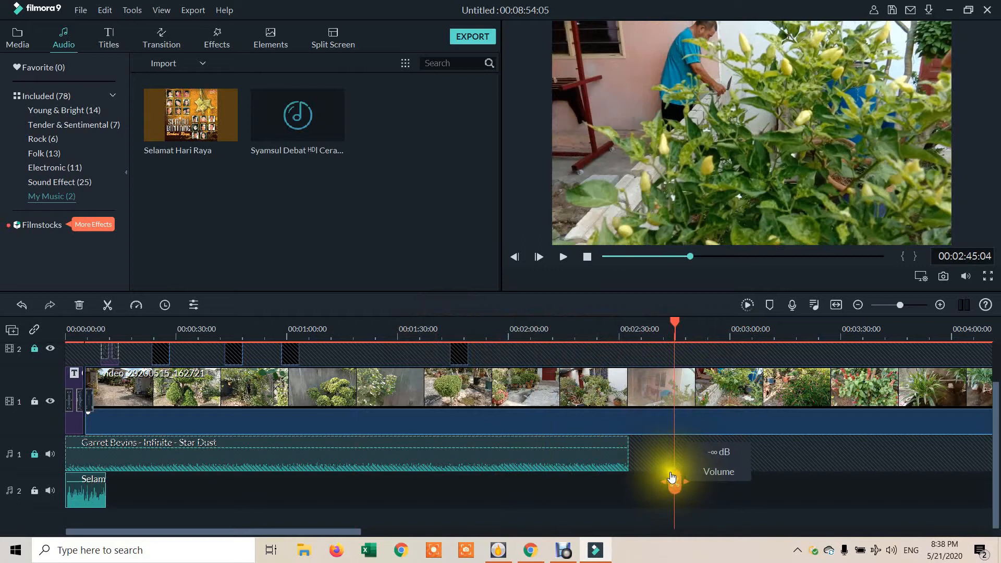
drag(675, 480, 671, 378)
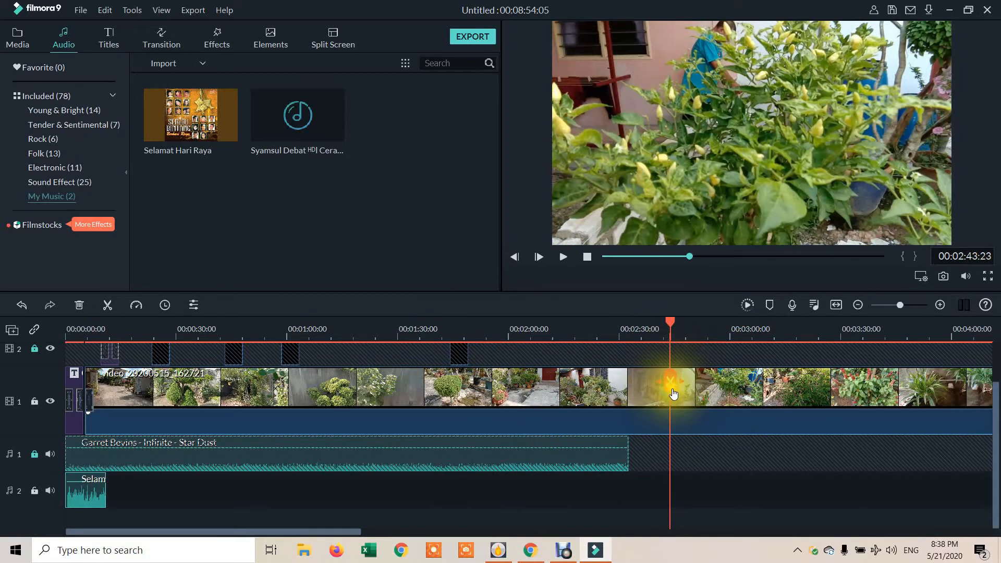
click(672, 394)
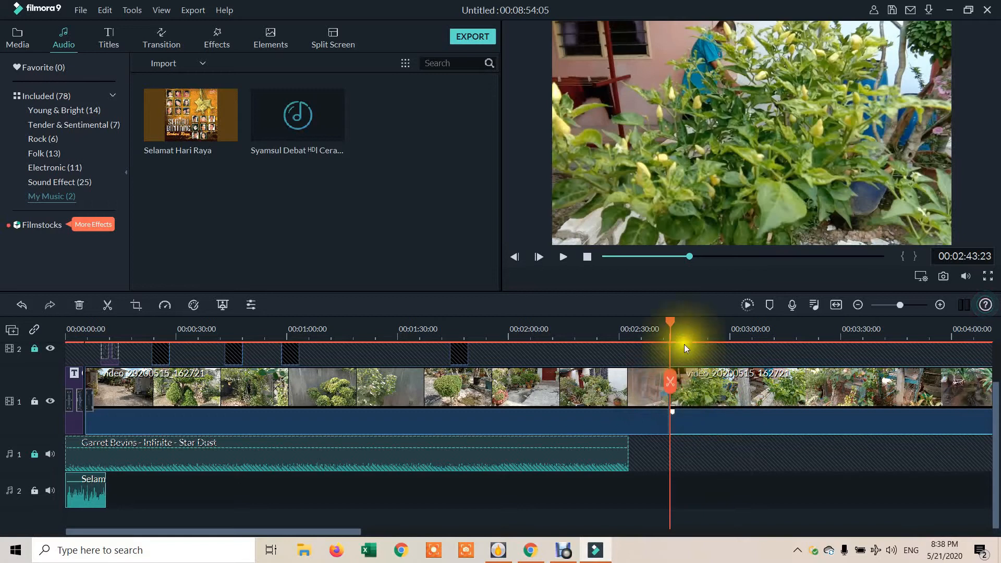
drag(673, 321, 852, 333)
click(849, 387)
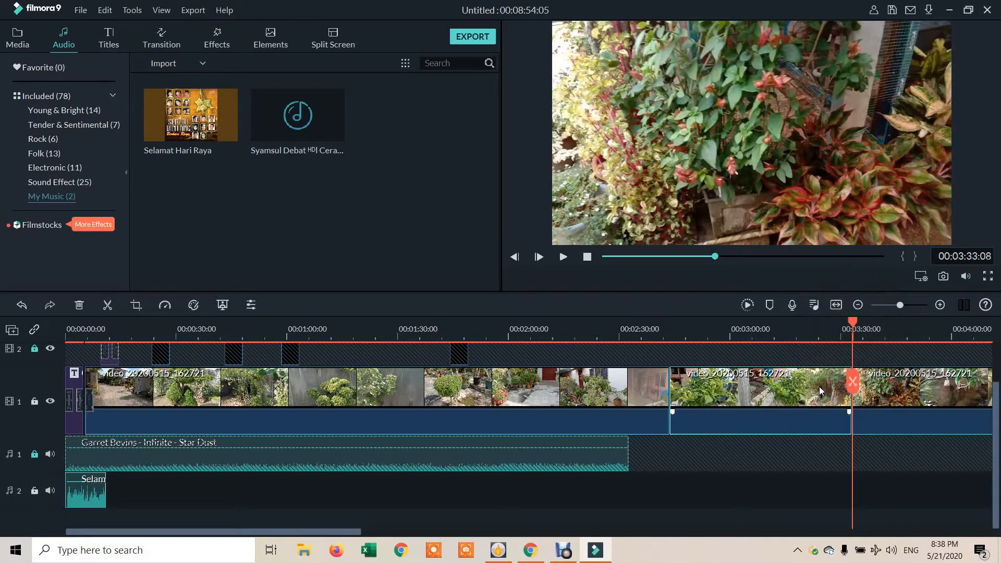
key(Delete)
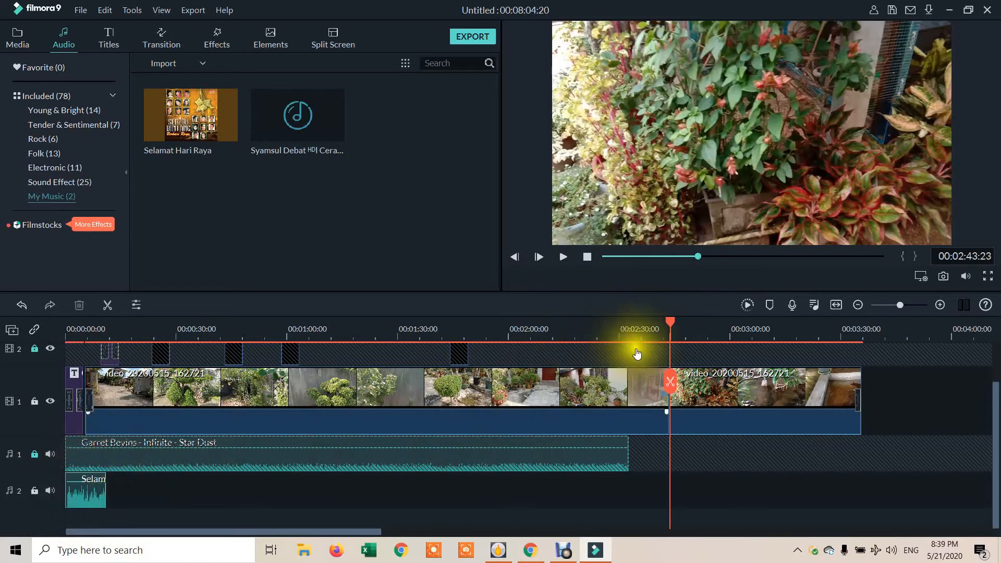
Play the edited project from the start, check the timeline tracks, and stop playback.
drag(633, 326, 14, 378)
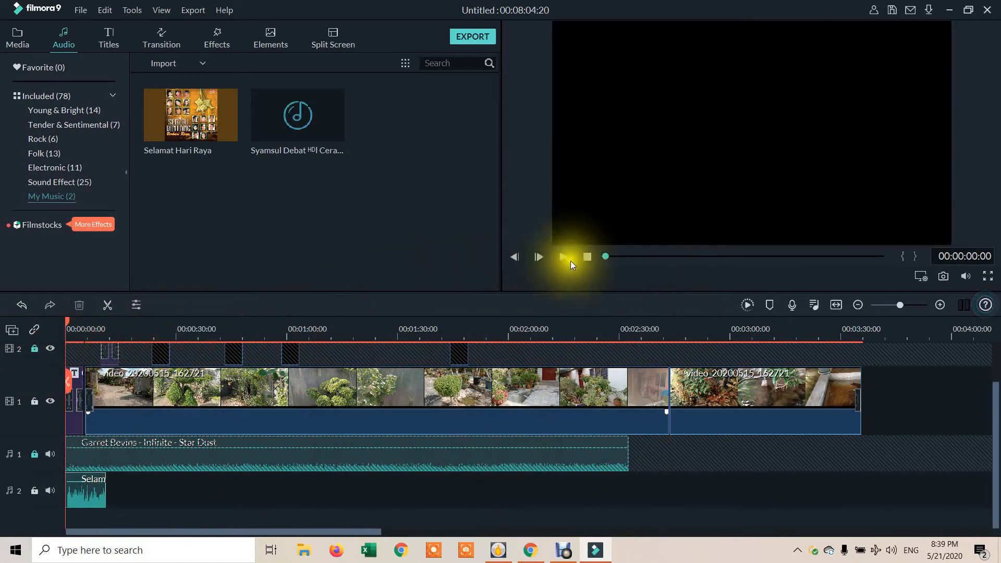
click(562, 255)
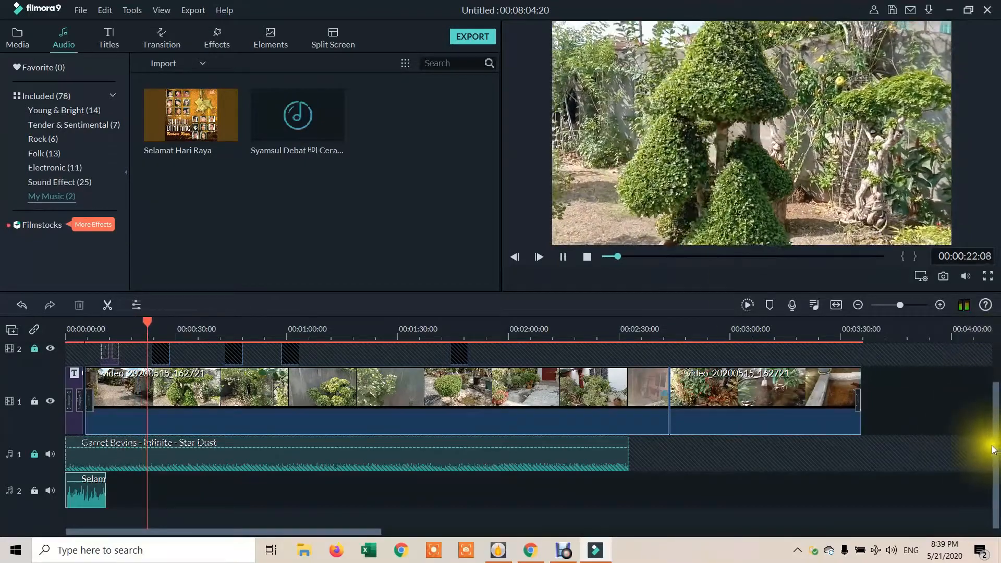
drag(994, 443, 991, 357)
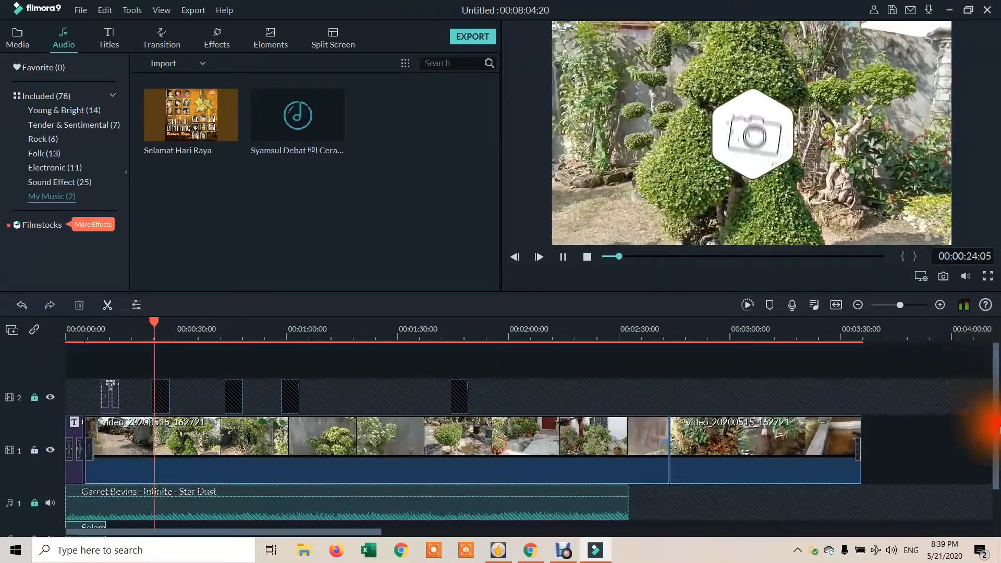
drag(998, 429, 996, 505)
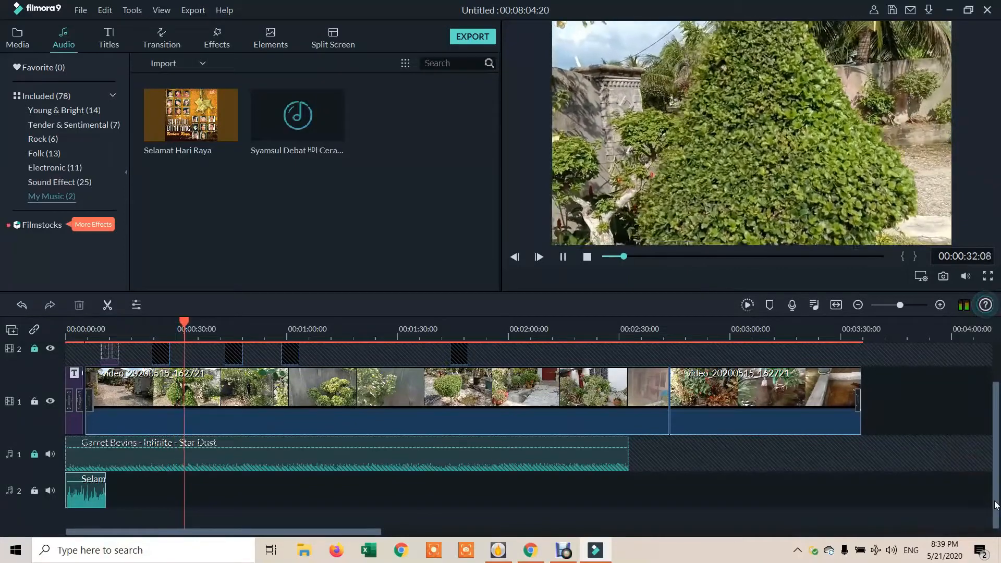
click(586, 257)
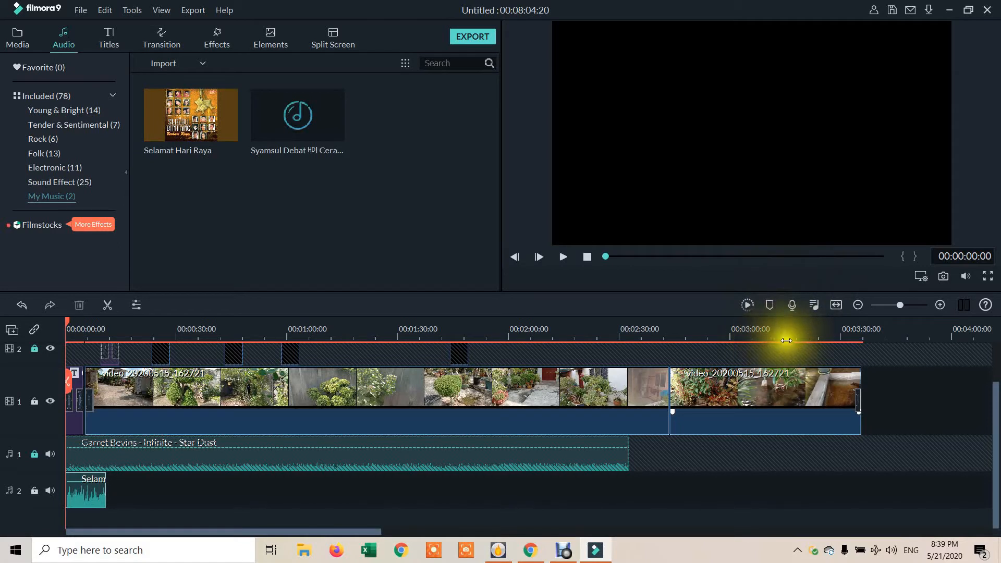
Record a microphone voice-over of about 56 seconds from the start of the timeline, with project sound muted.
click(792, 307)
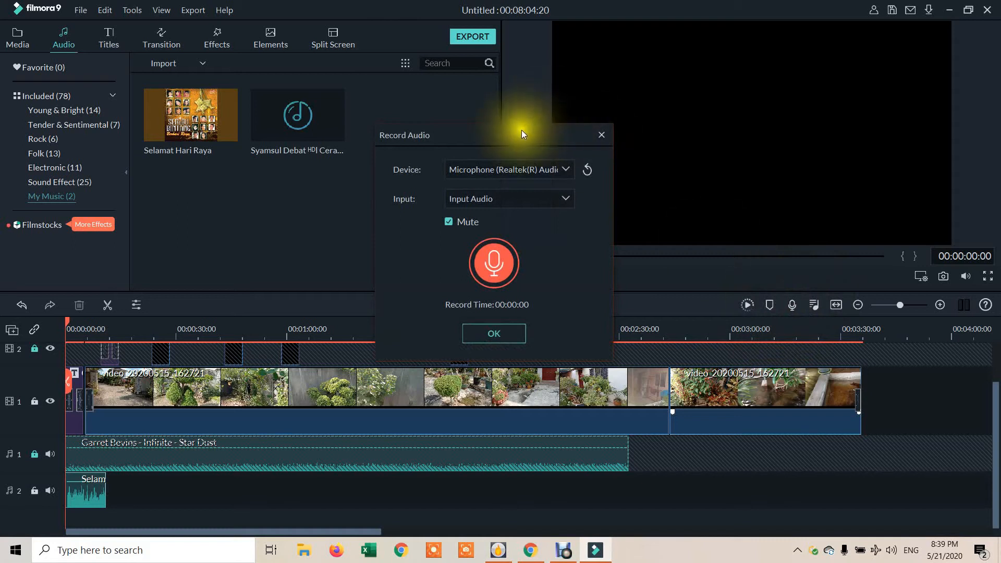
drag(521, 131, 253, 64)
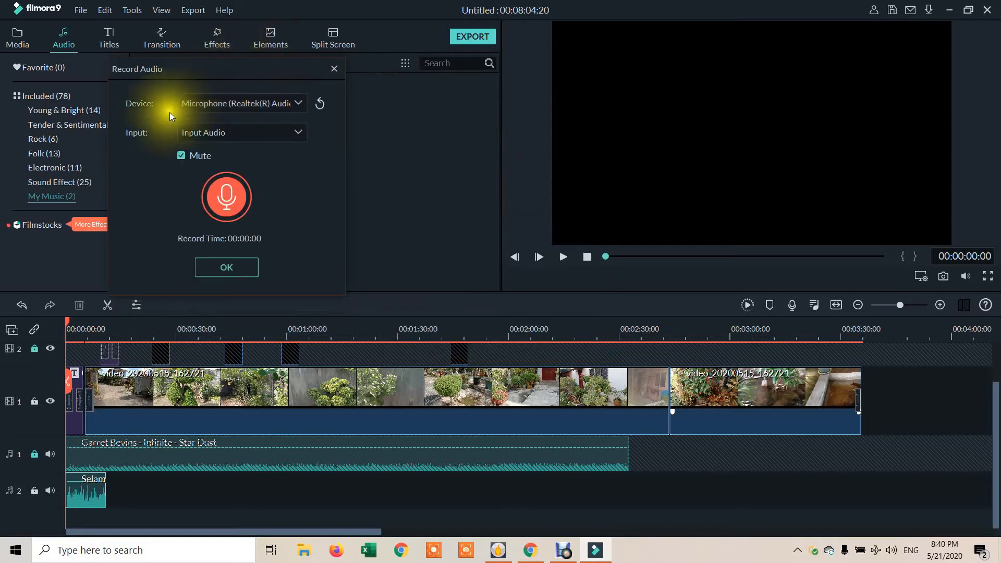
click(223, 198)
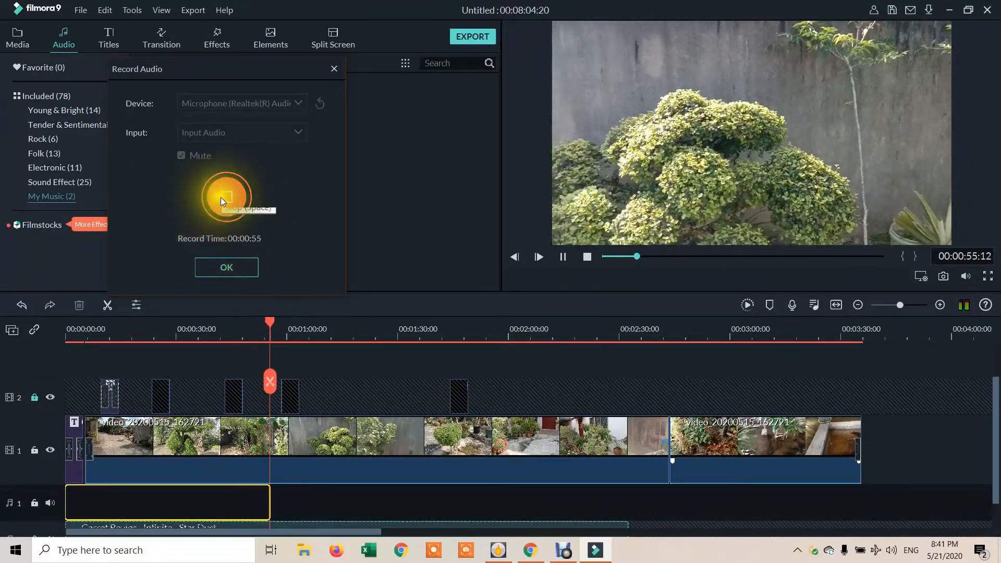
click(224, 196)
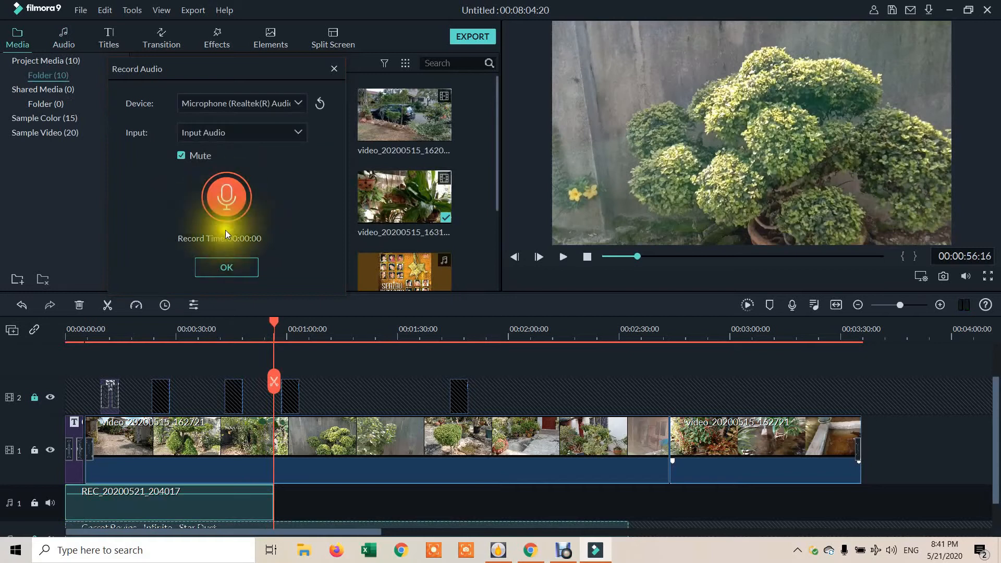
click(226, 265)
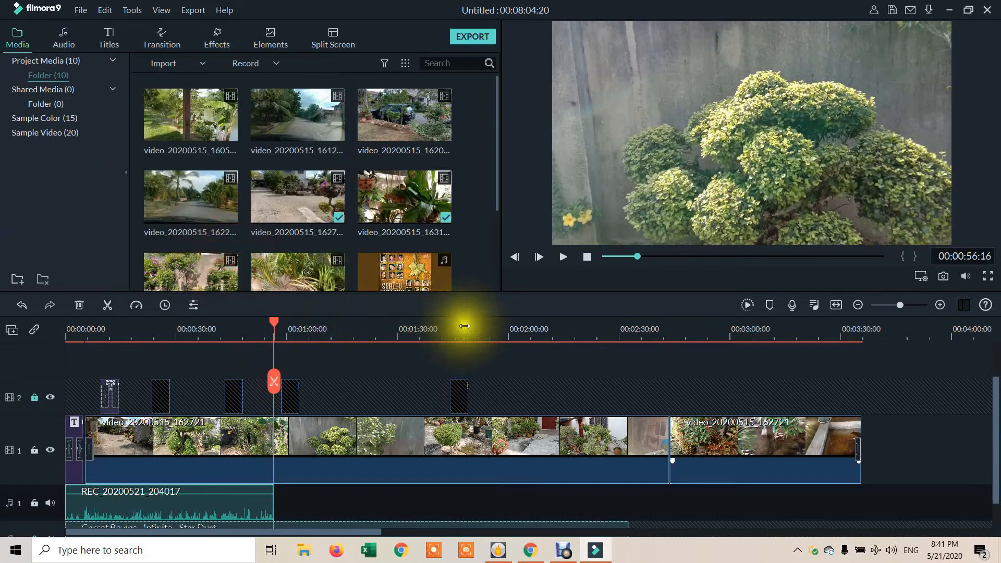
Play the project from the start to review the recorded voice-over together with the music tracks.
click(587, 256)
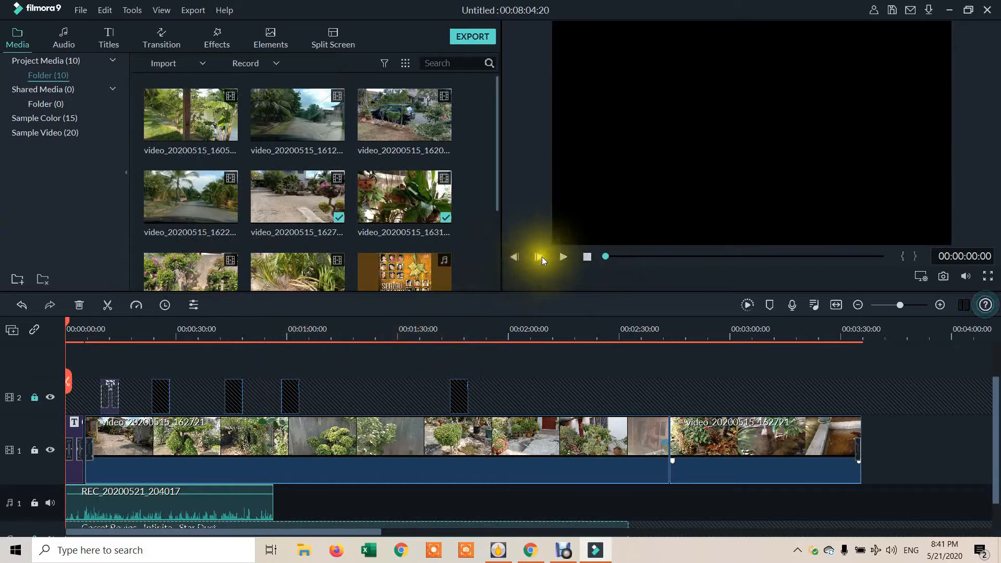
click(562, 257)
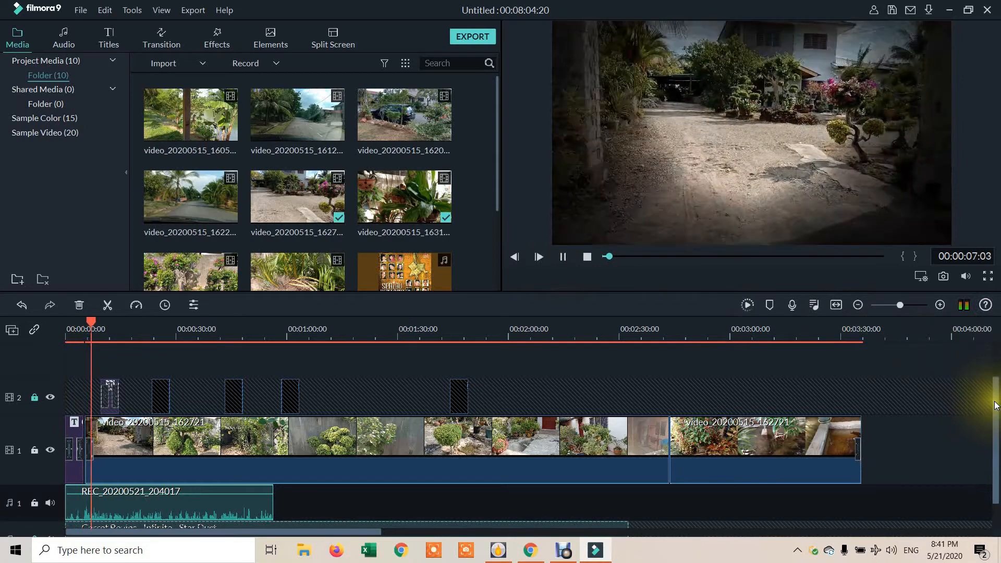
drag(995, 405, 997, 446)
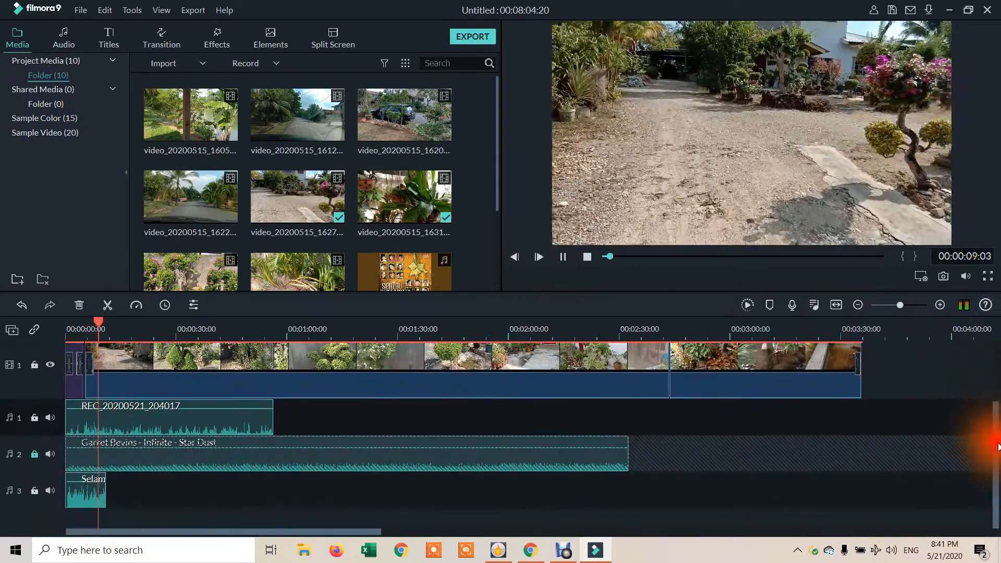
Lower the volume of the short music clip on audio track 3 to about -16 dB.
click(90, 493)
click(90, 491)
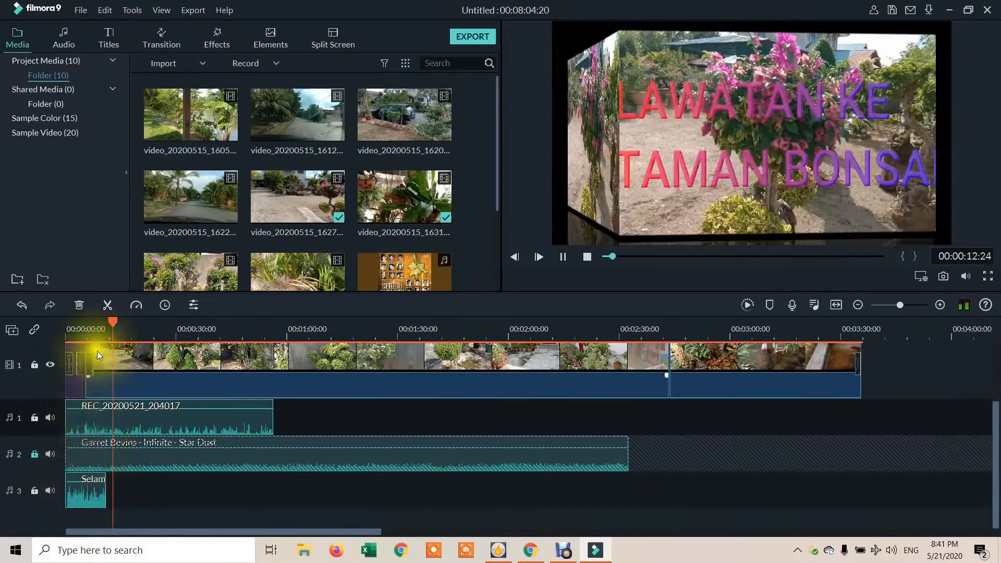
click(74, 495)
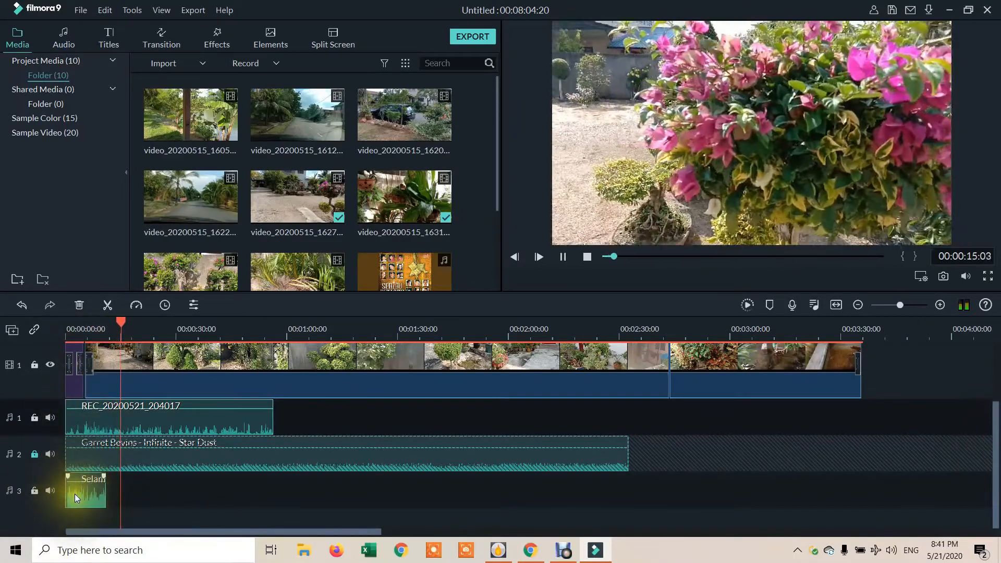
double_click(74, 493)
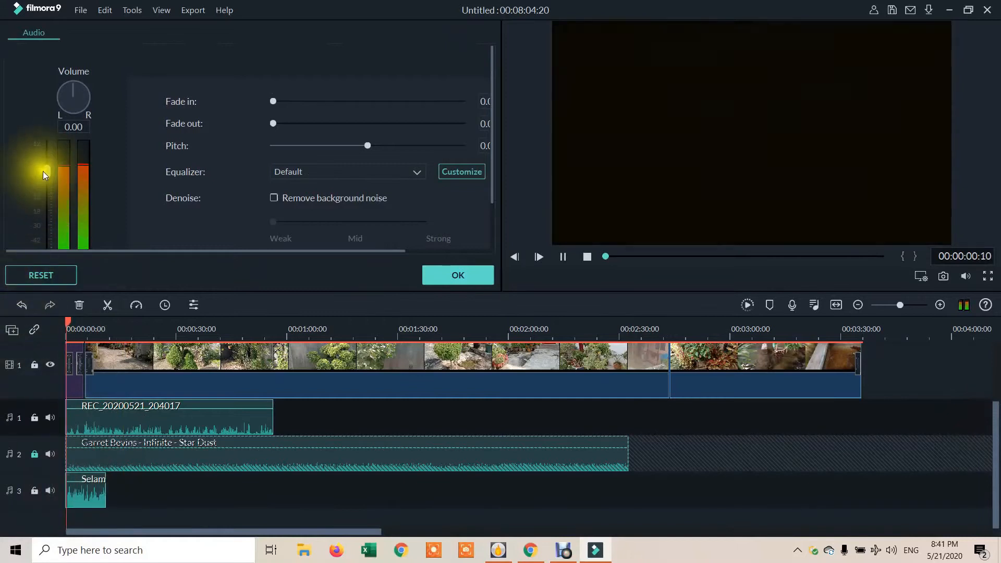
drag(43, 170, 42, 208)
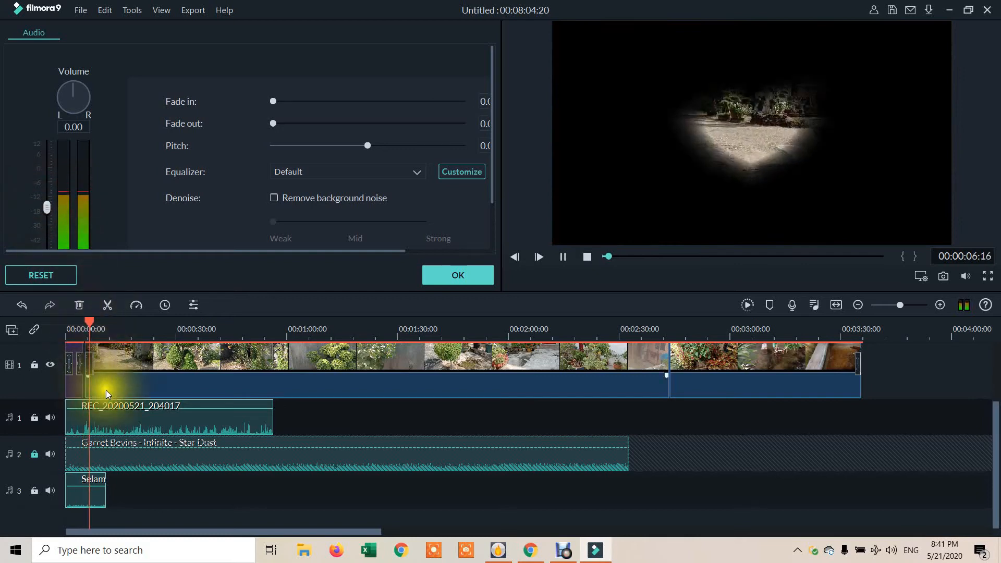
Raise the volume of the voice-over recording on audio track 1 to just below the 12 dB maximum.
mouse_move(113, 404)
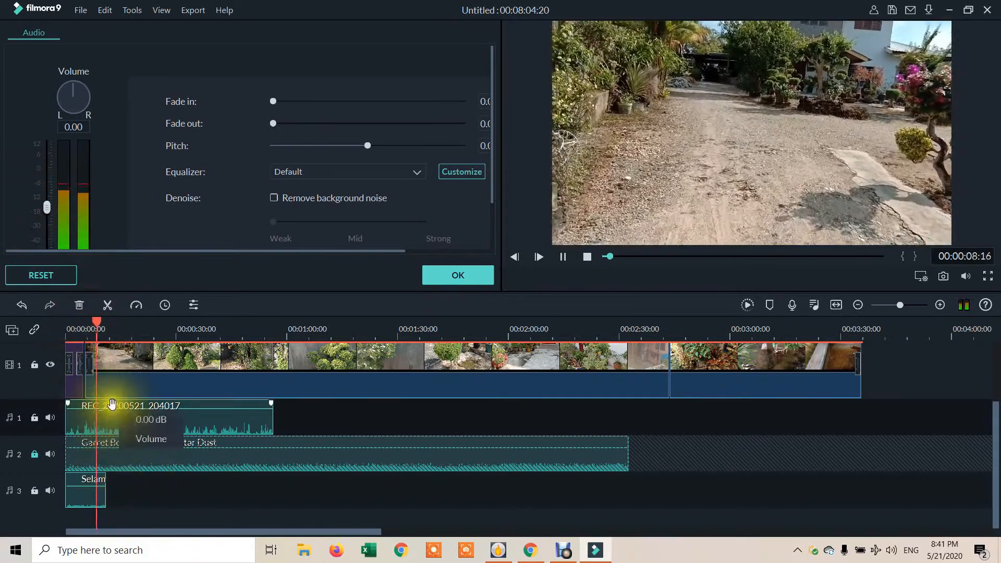
click(118, 426)
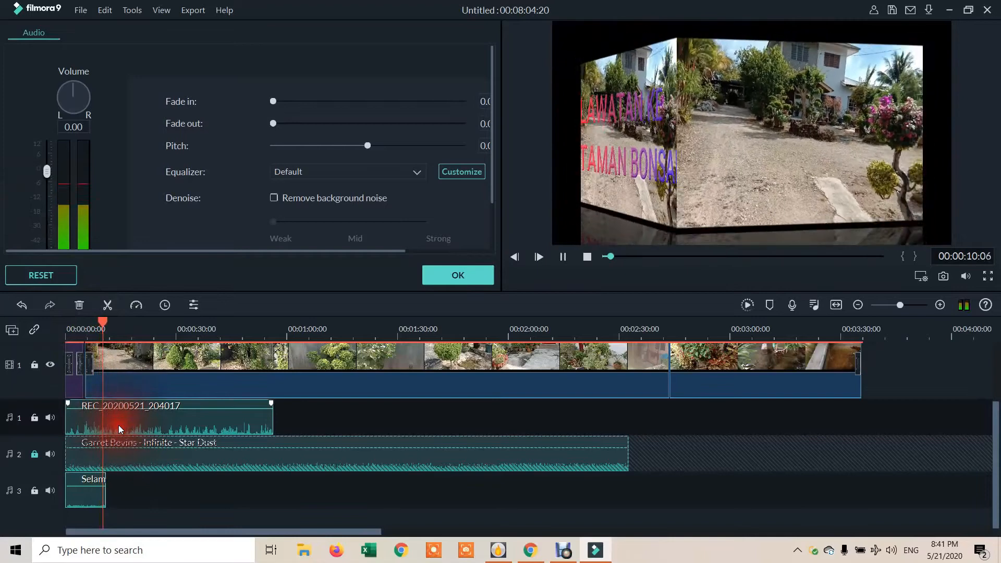
click(44, 173)
drag(45, 172, 49, 130)
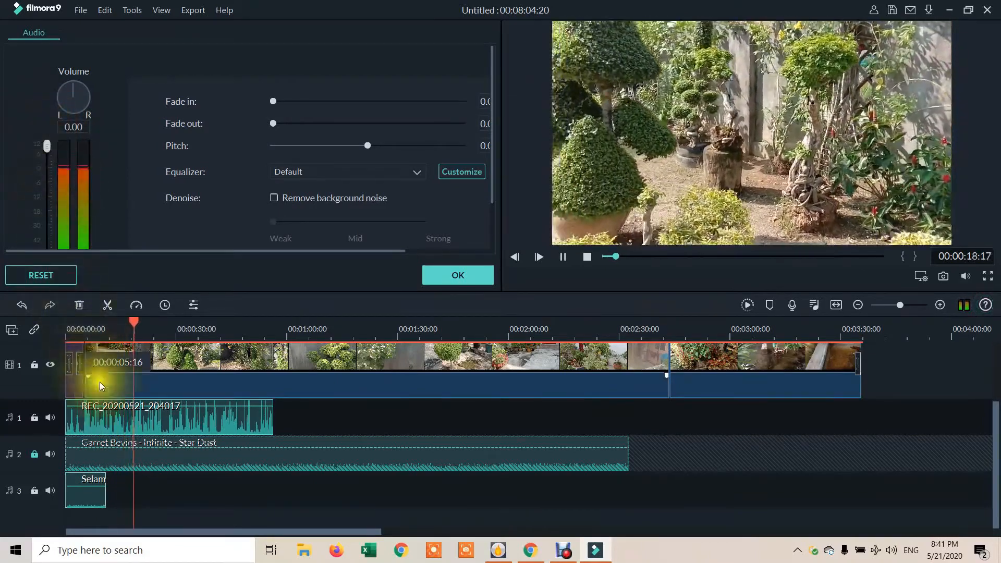
click(162, 465)
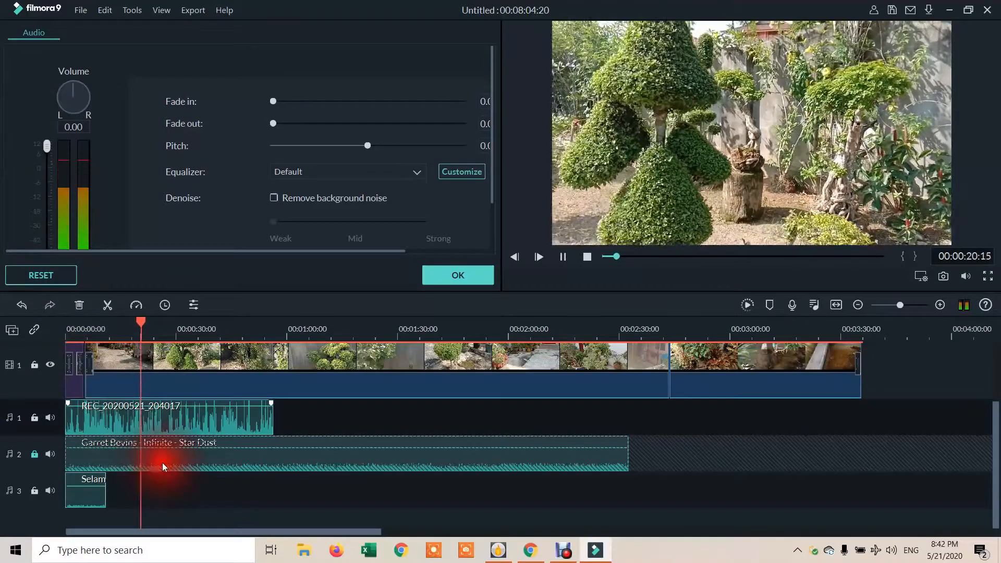
click(245, 458)
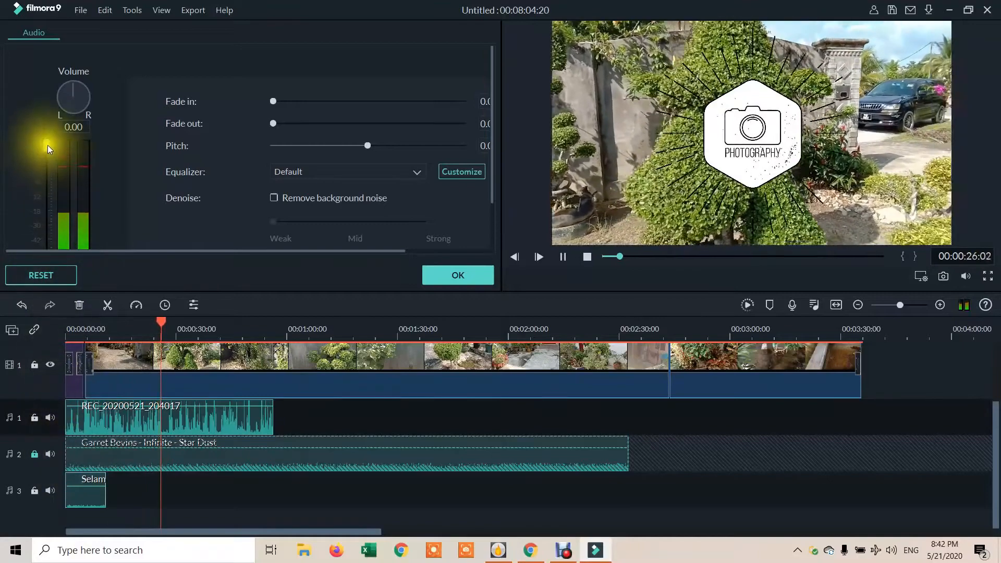
mouse_move(45, 141)
mouse_down()
mouse_move(45, 161)
mouse_move(45, 141)
mouse_move(45, 152)
mouse_up()
Unlock audio track 2, lower the Star Dust music to about -13 dB, and confirm the levels after playing the mix.
click(79, 462)
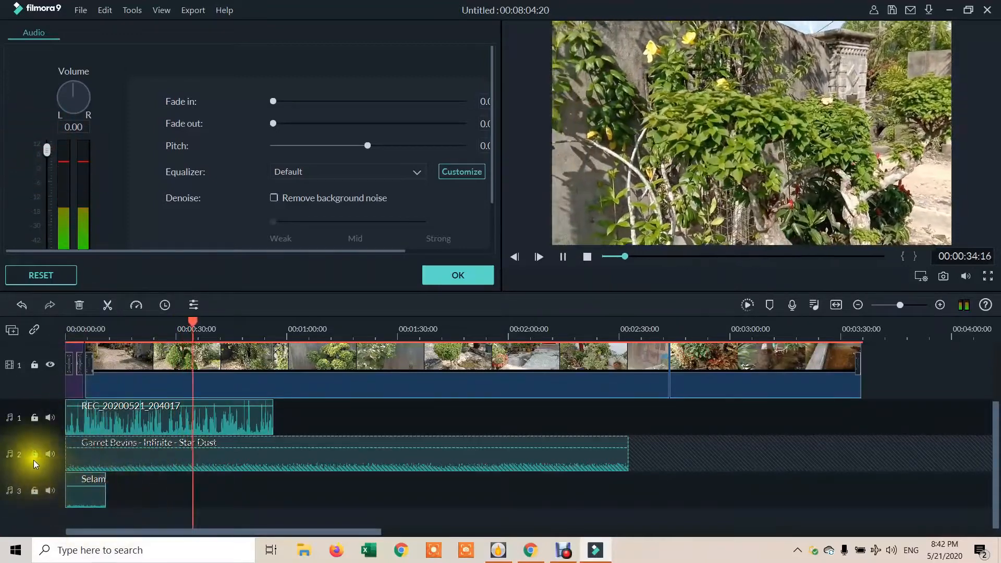
click(34, 456)
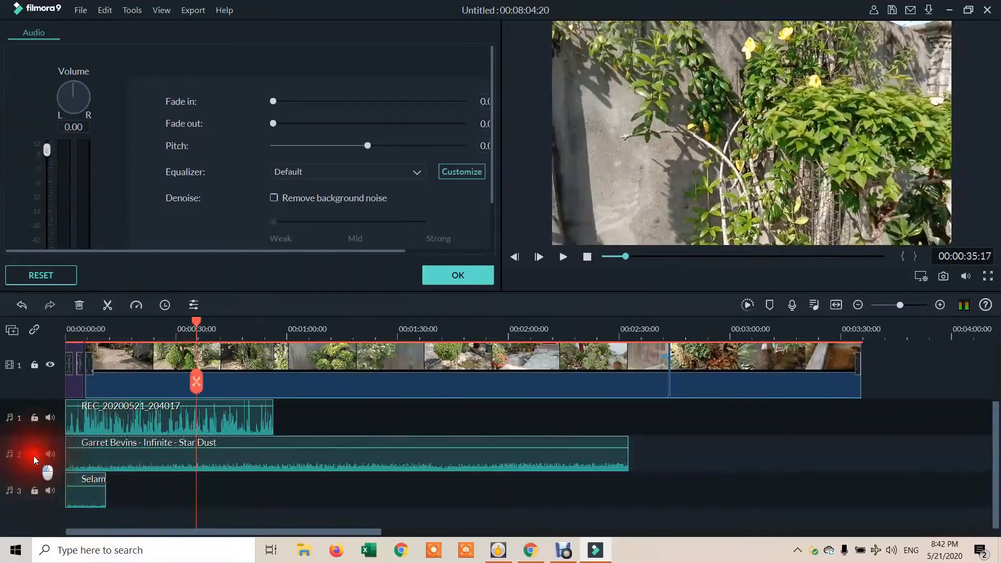
click(136, 455)
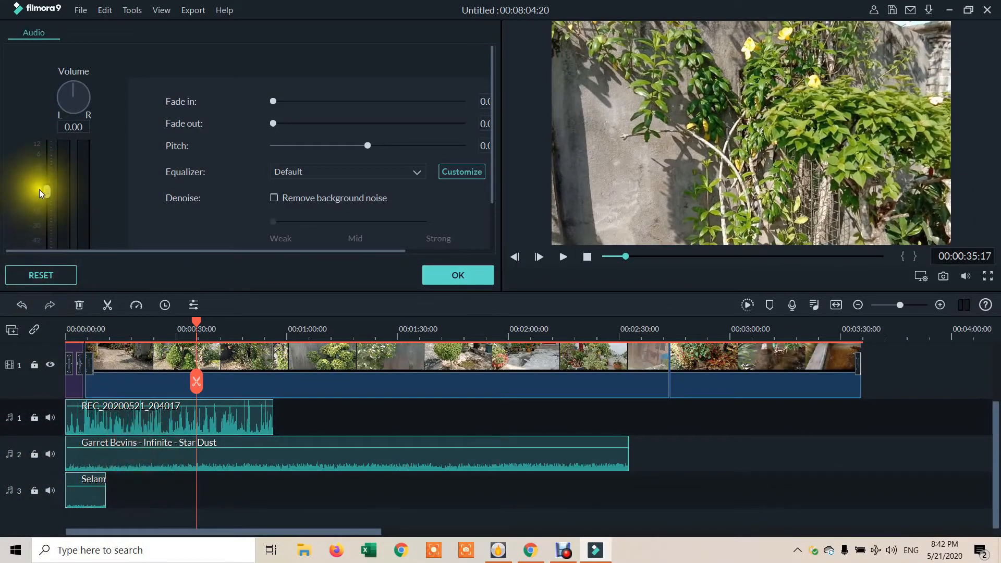
drag(48, 195, 48, 201)
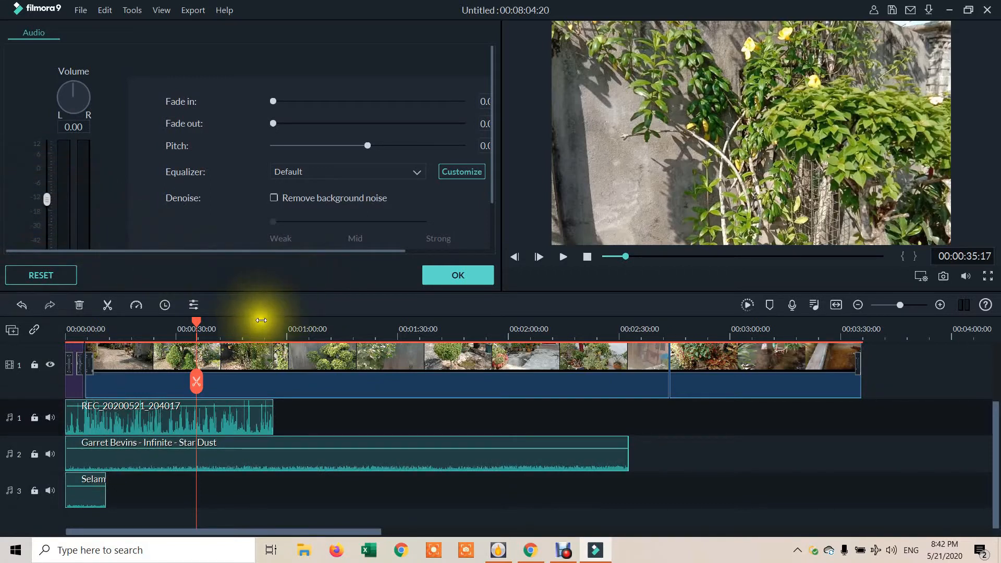
click(562, 257)
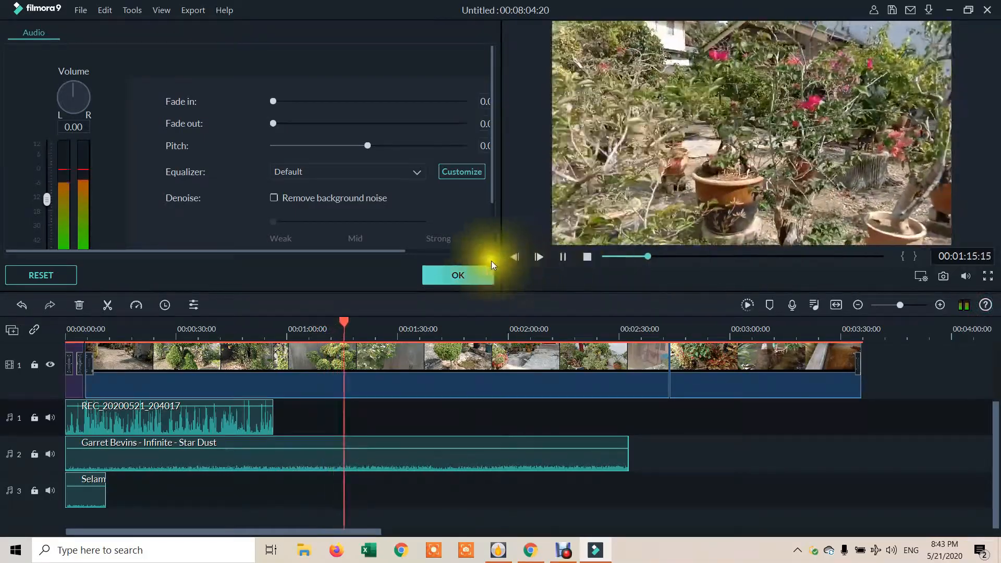
click(454, 275)
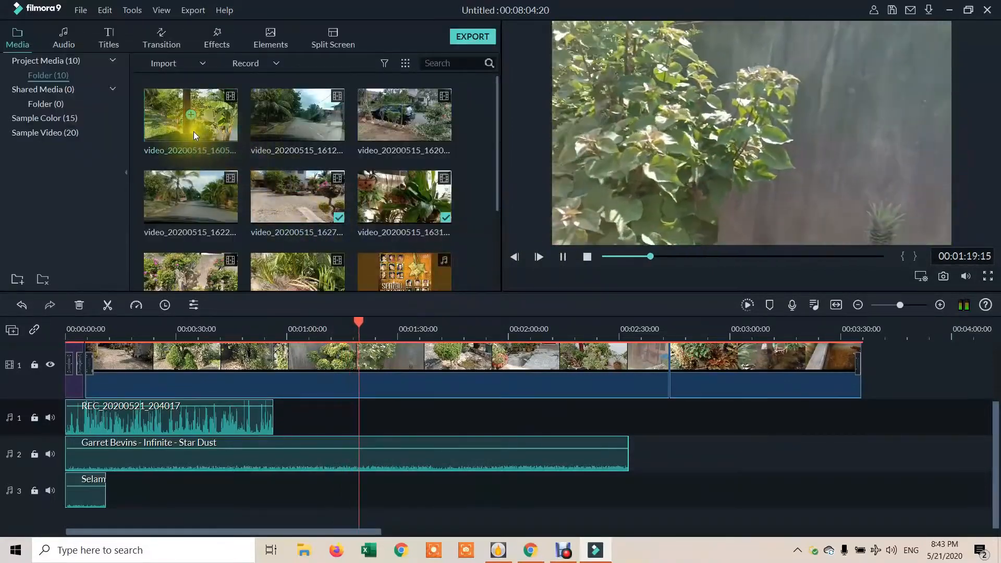
Save the project under the new name FILMORA EDIT V5 in the YOUTUBER folder.
click(78, 11)
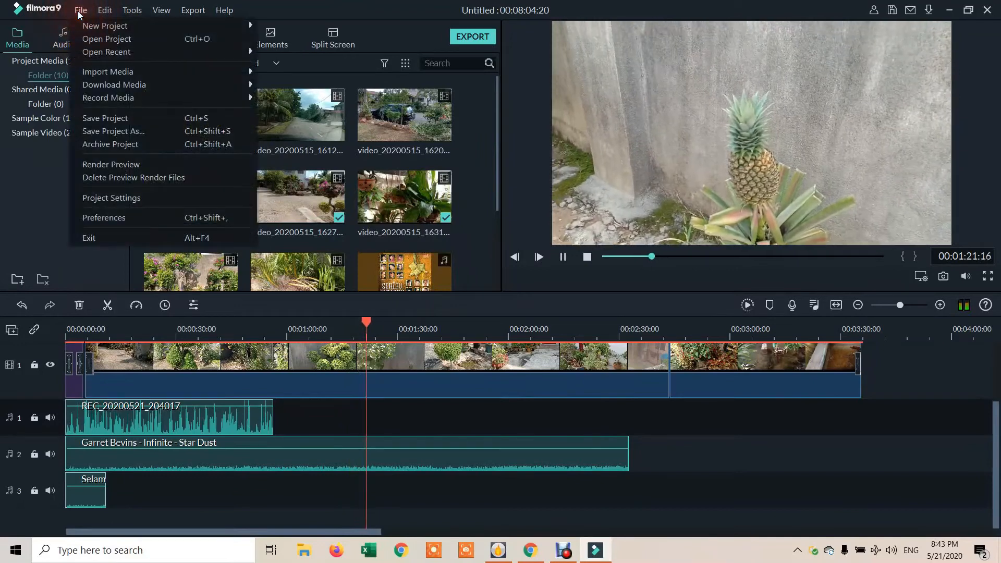
mouse_move(101, 99)
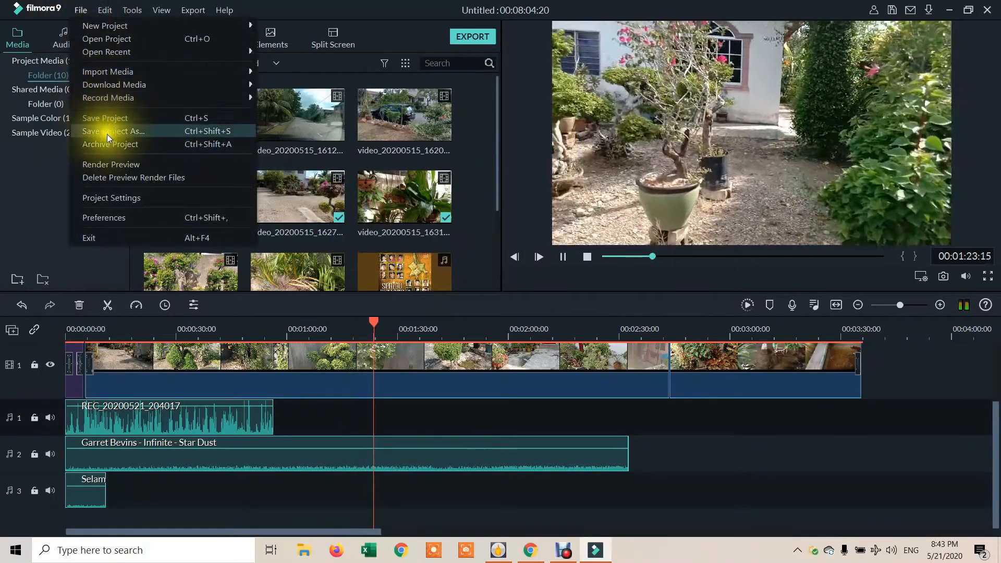
click(108, 134)
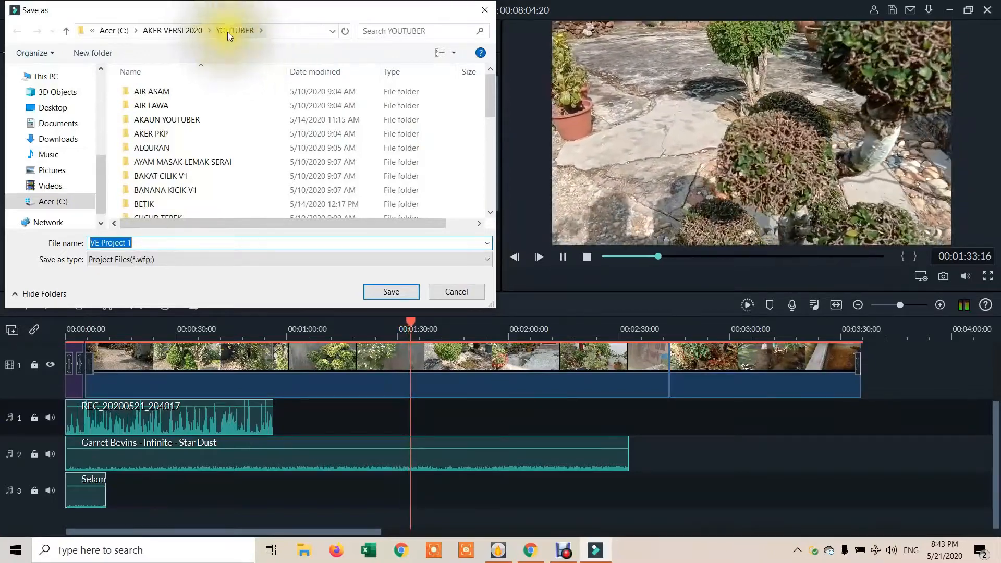
click(137, 243)
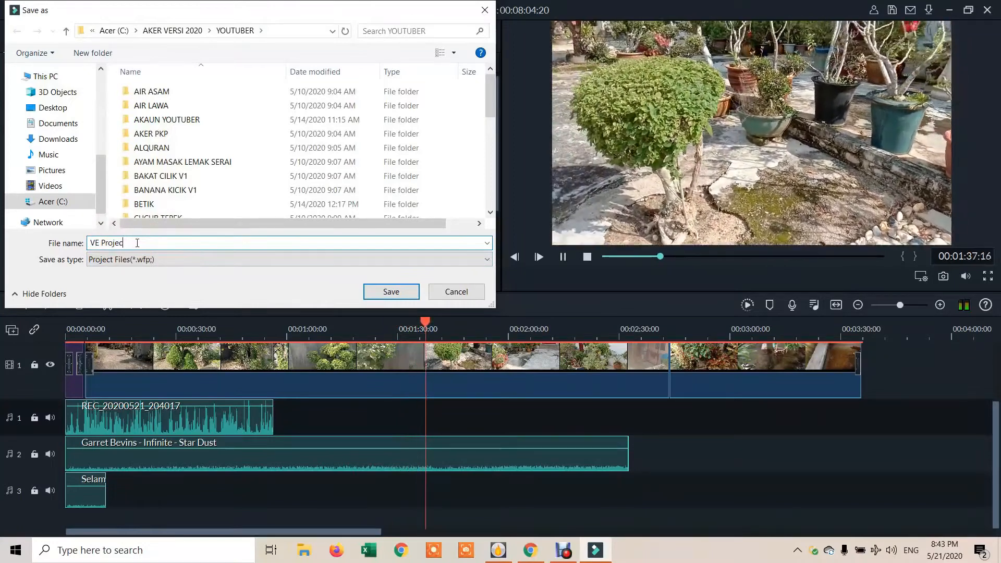
key(BackSpace)
key(BackSpace)
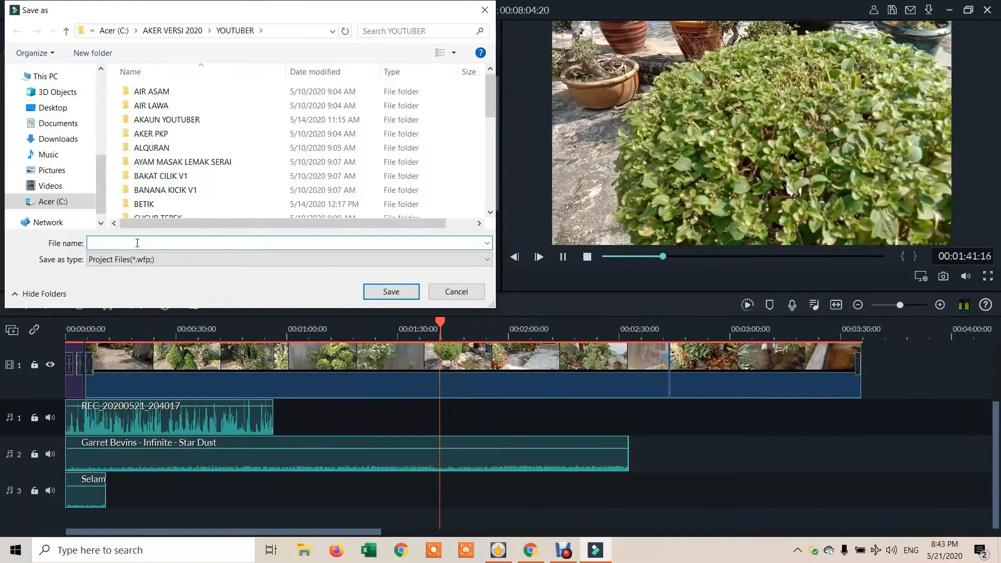
text(FILMORA )
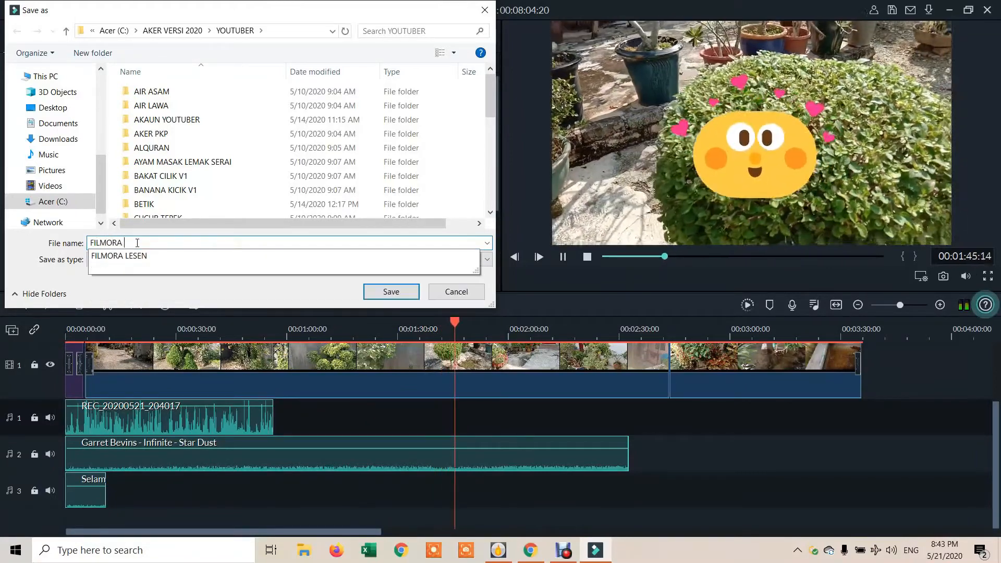
text(EDI)
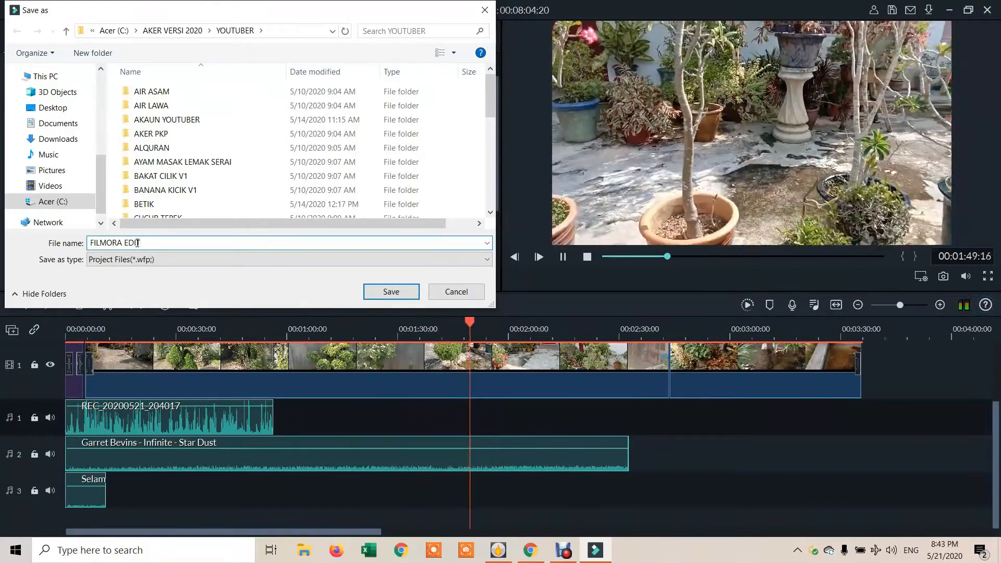
text(V5)
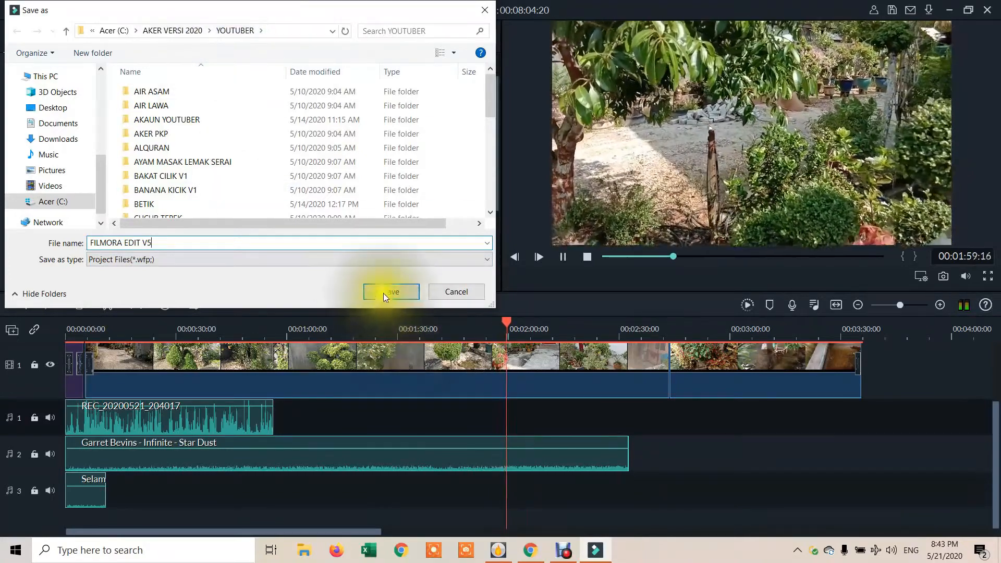
click(386, 289)
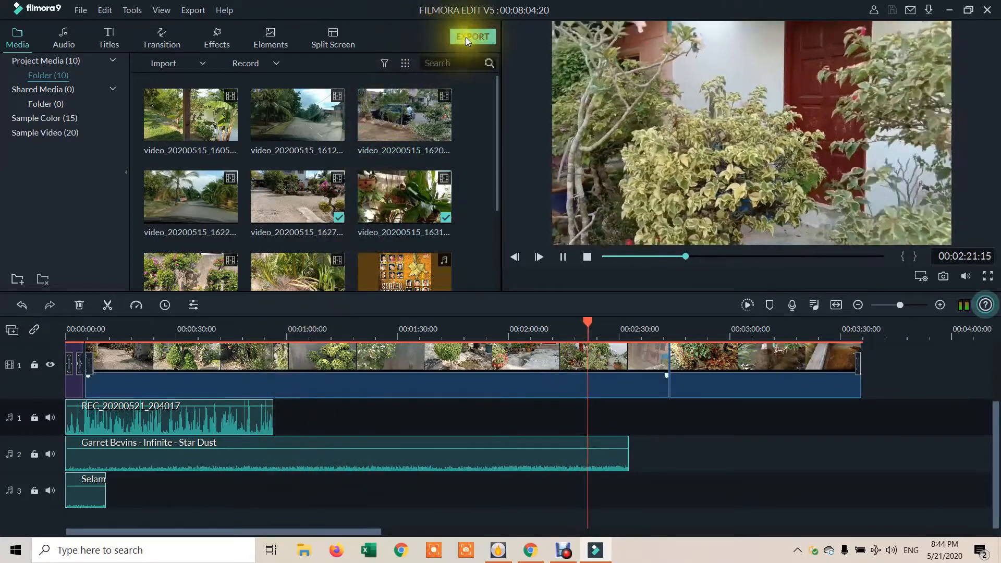
Stop playback and export the project to the computer as an MP4 named EDIT FILMORA VERSI 5, closing the export windows once rendering ends.
click(586, 256)
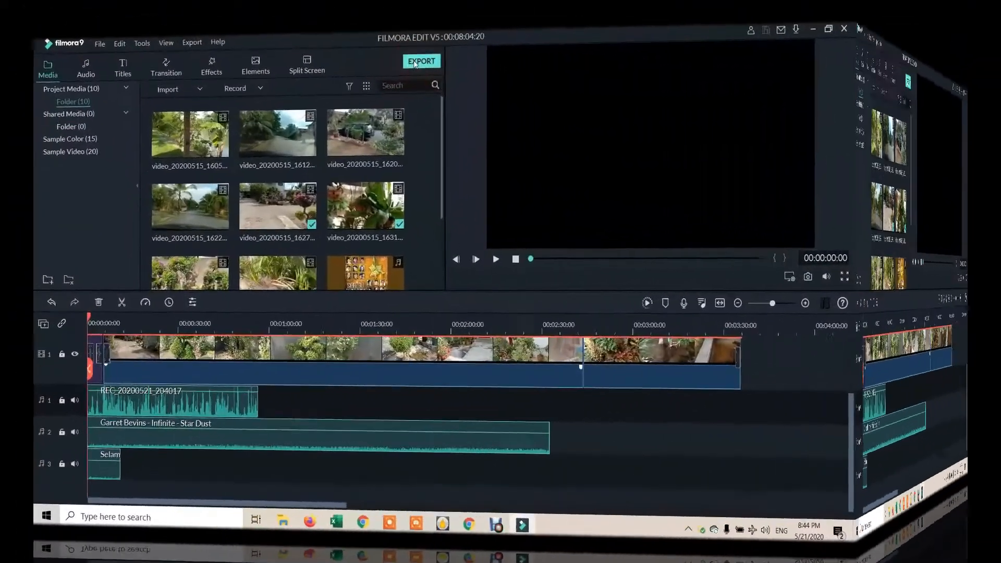
click(640, 93)
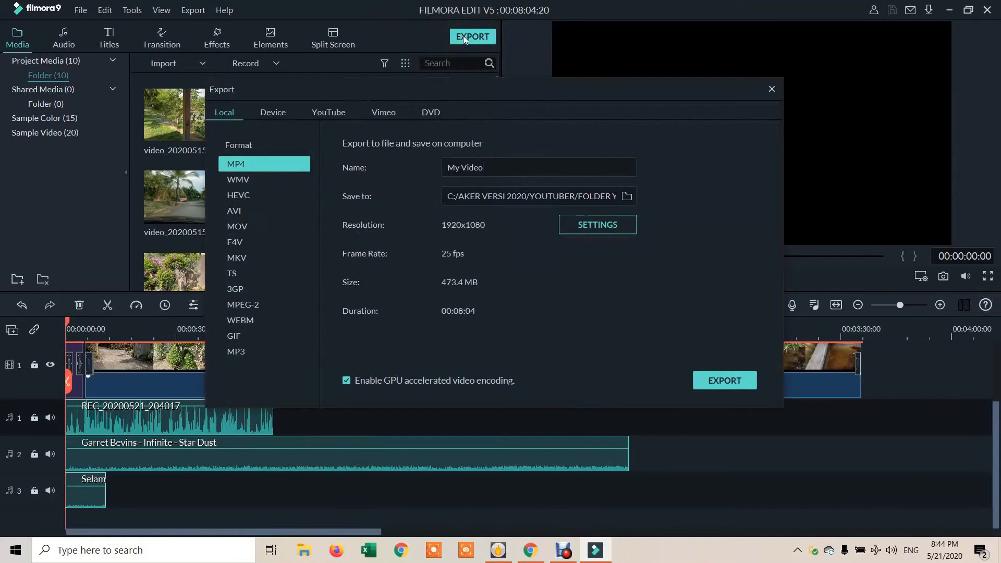
click(493, 166)
click(448, 168)
text(EDIT FILMORA VERSI E)
click(552, 172)
click(717, 379)
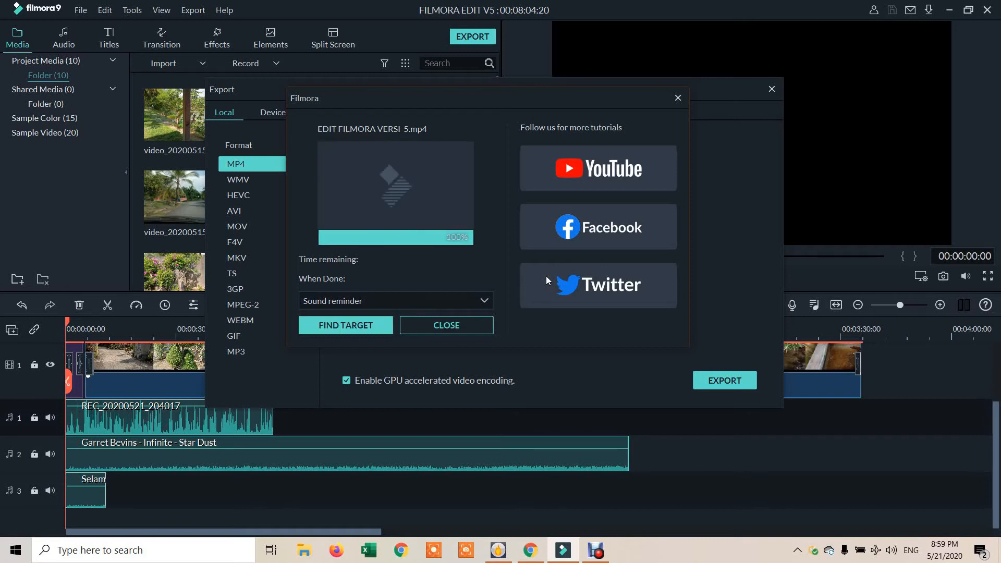
click(443, 324)
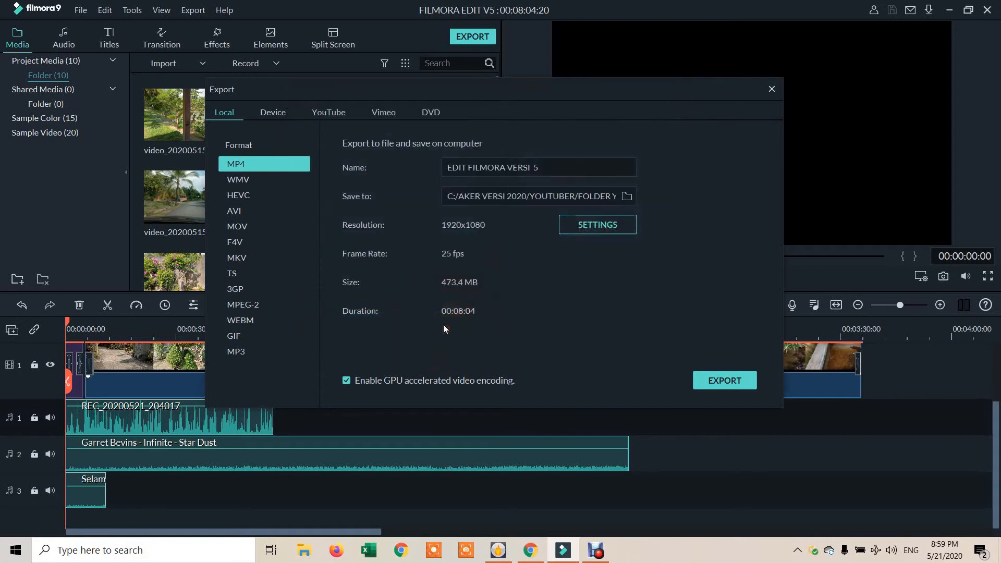
click(769, 93)
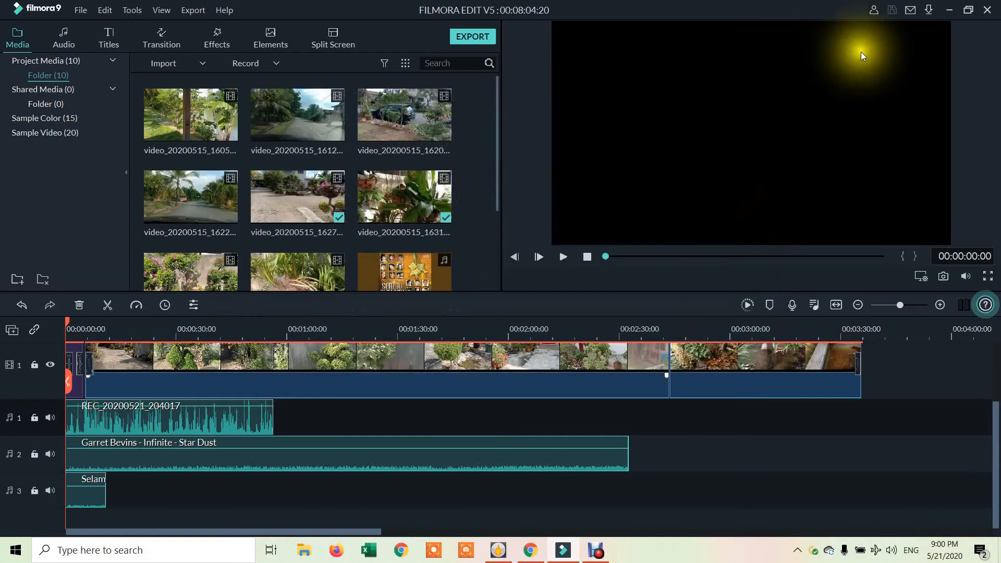
Minimize the editor, switch to File Explorer, and open the YOUTUBER folder inside AKER VERSI 2020 on drive C.
click(950, 9)
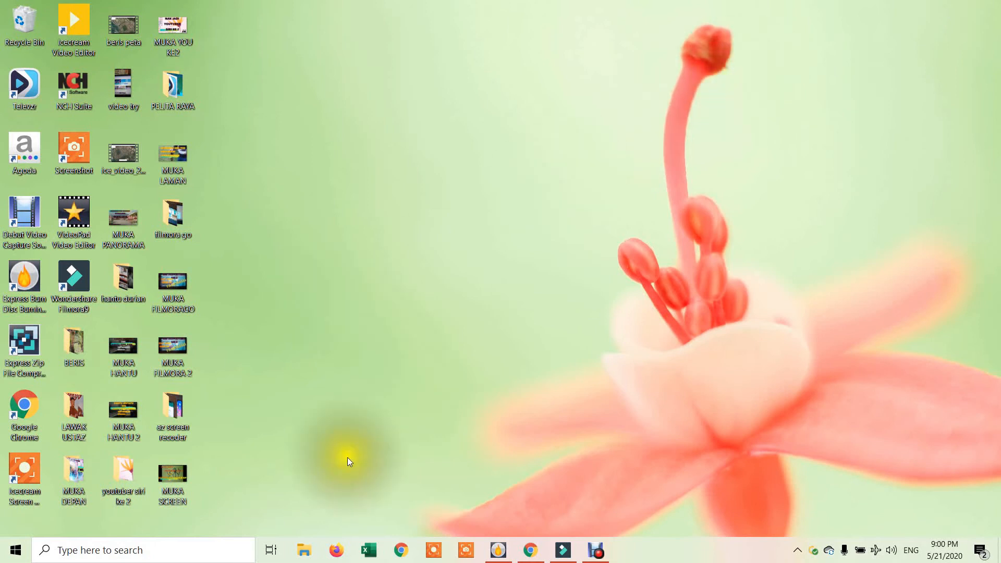
click(307, 551)
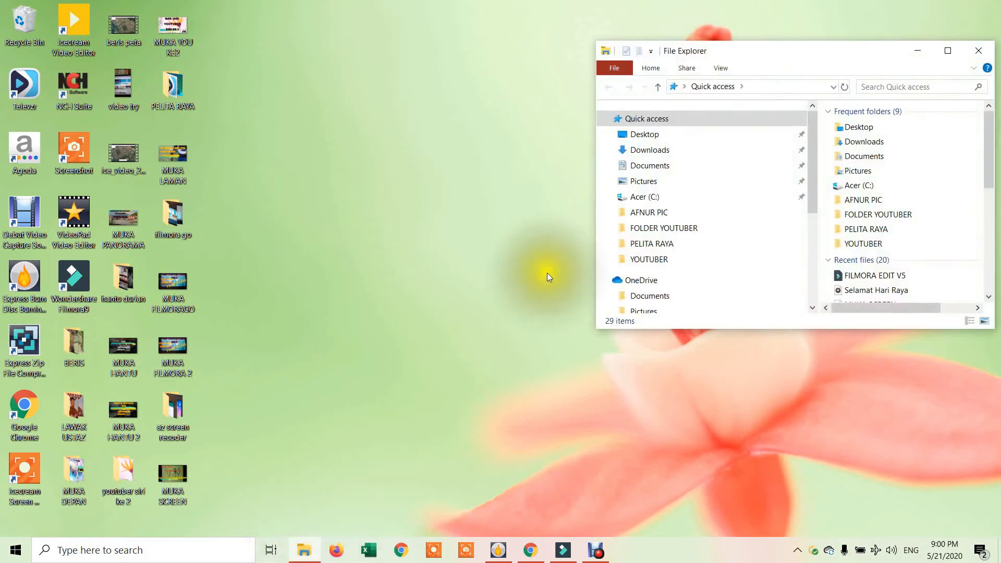
click(947, 50)
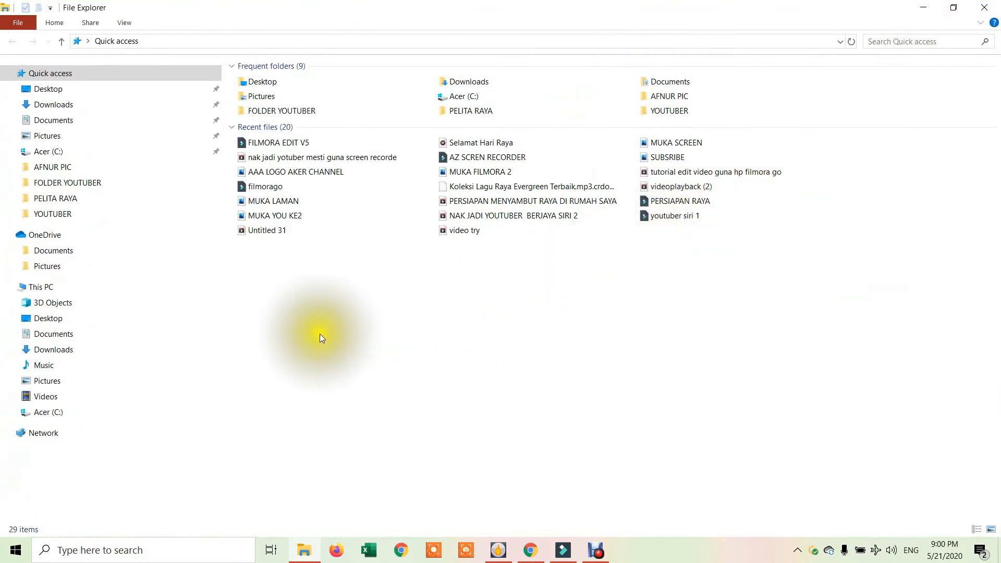
click(53, 154)
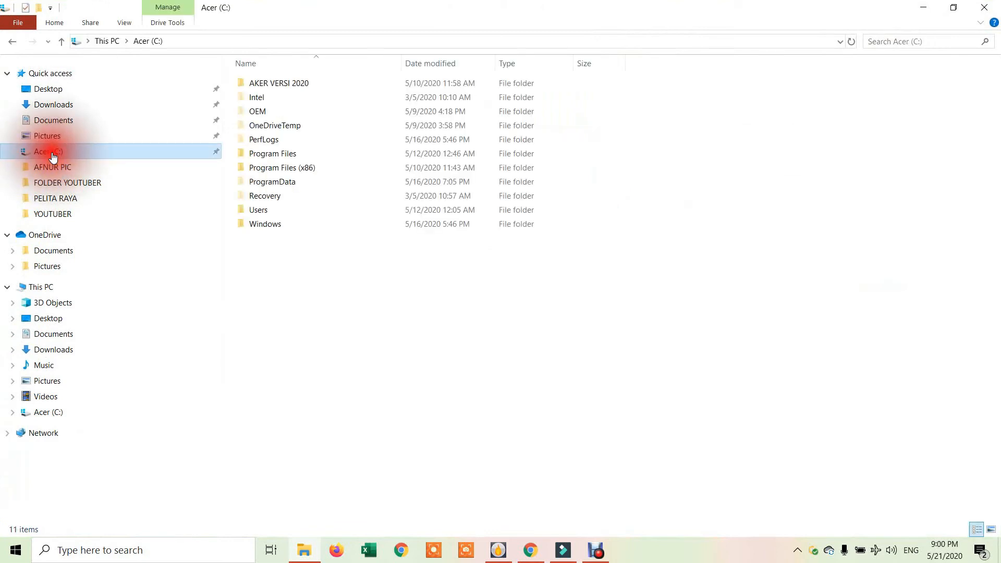
double_click(269, 84)
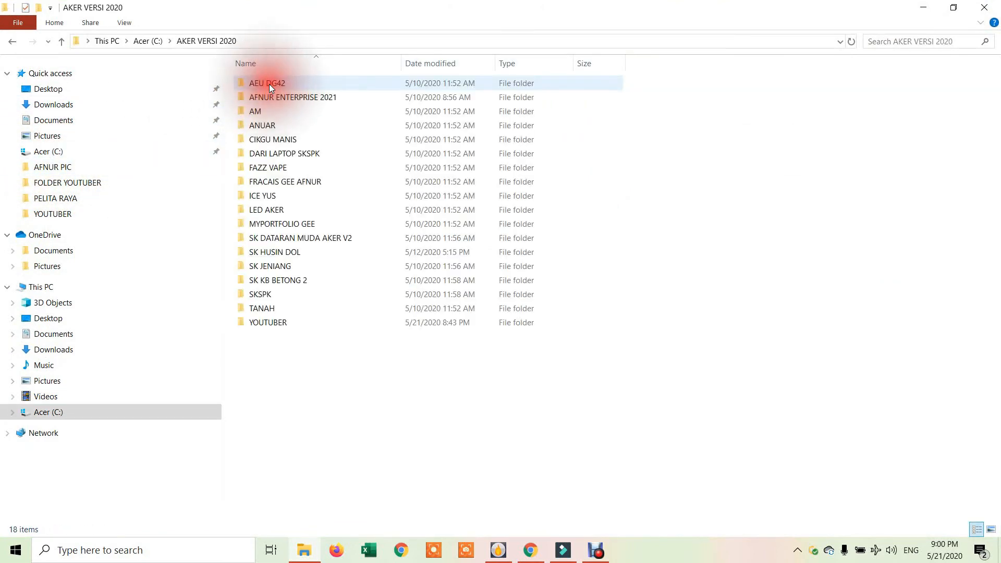
double_click(263, 327)
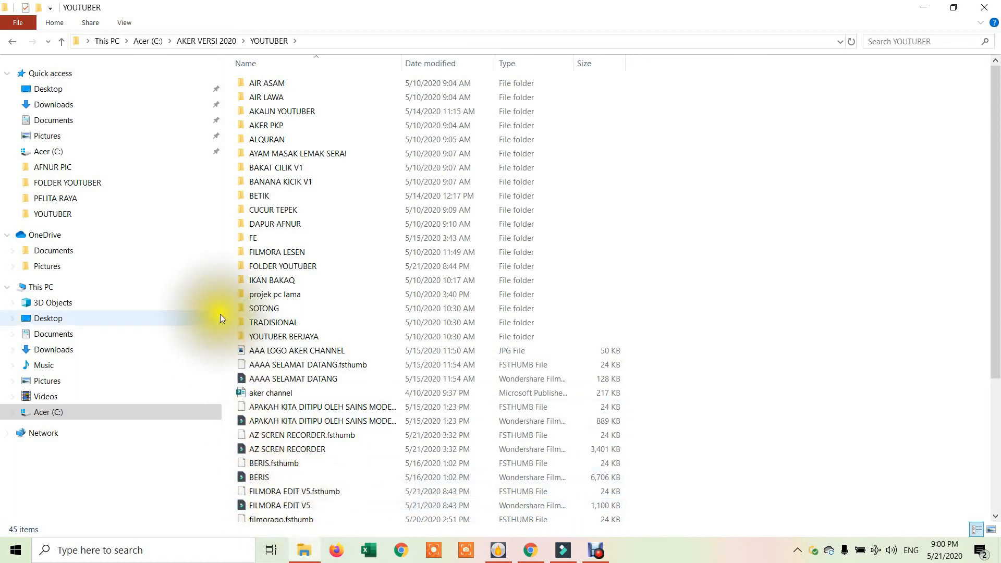
Open FOLDER YOUTUBER and play the exported video EDIT FILMORA VERSI 5 to check the result.
double_click(260, 266)
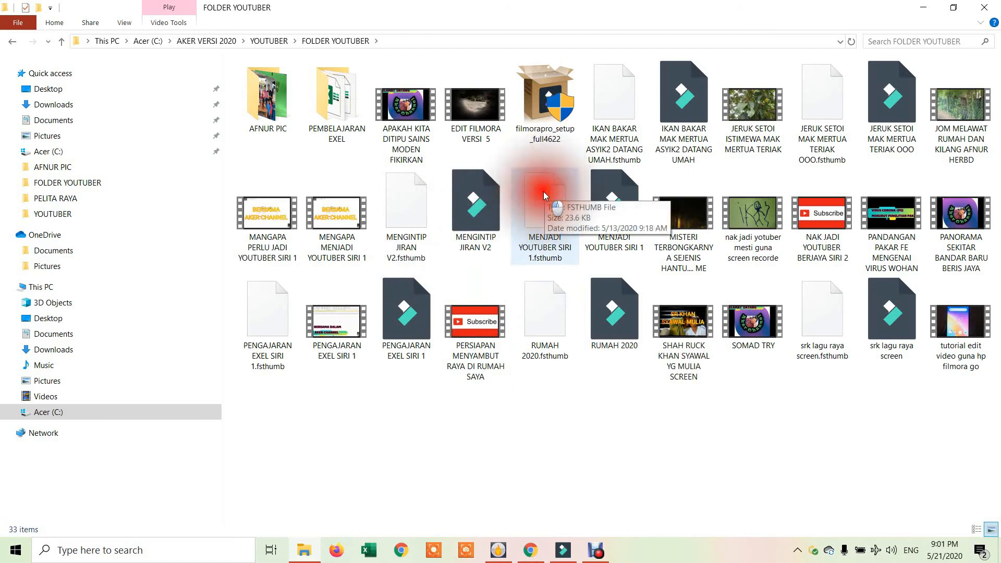
double_click(475, 113)
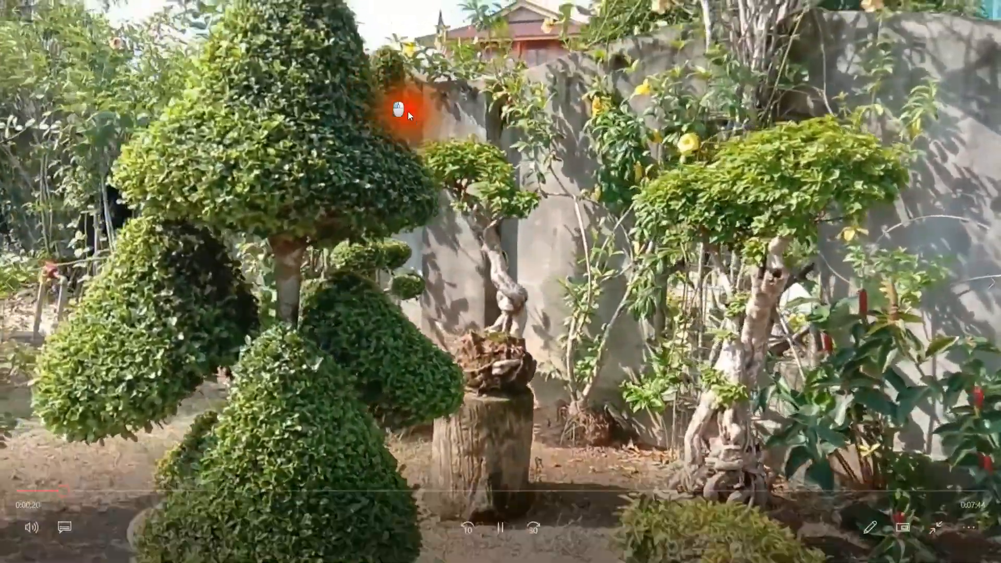
mouse_move(499, 85)
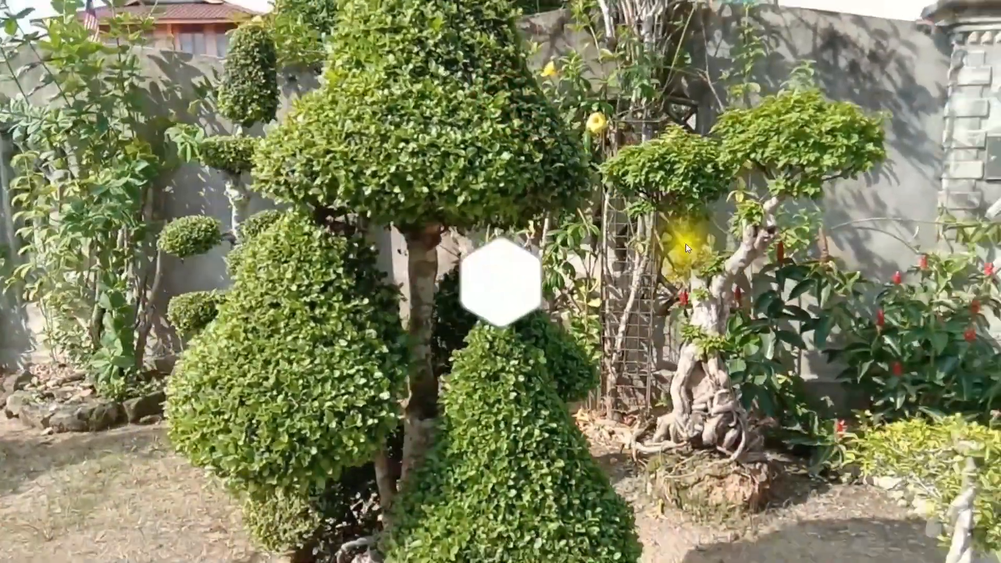
mouse_move(813, 309)
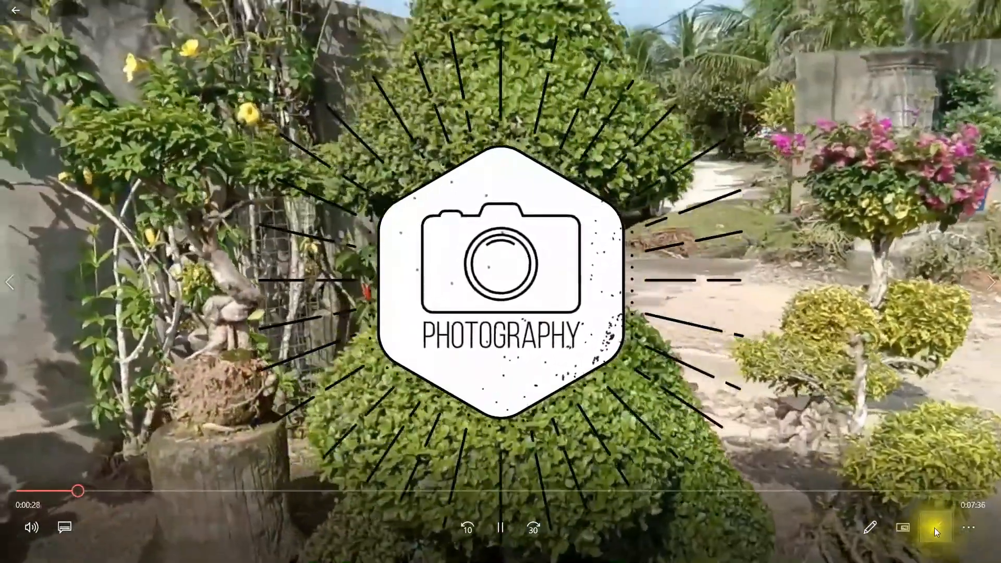
Exit full-screen playback, then close the video player and the File Explorer window.
click(935, 527)
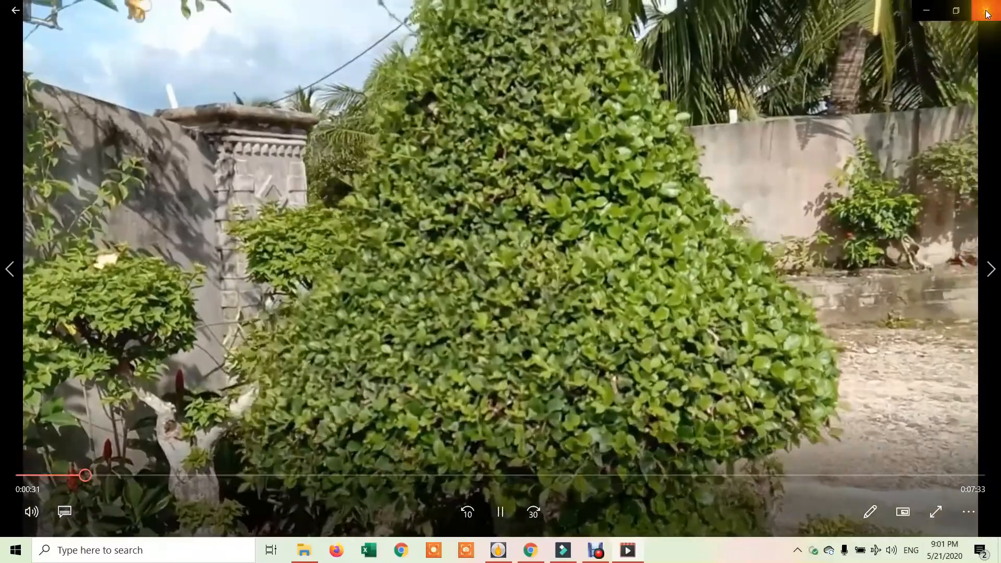
click(987, 12)
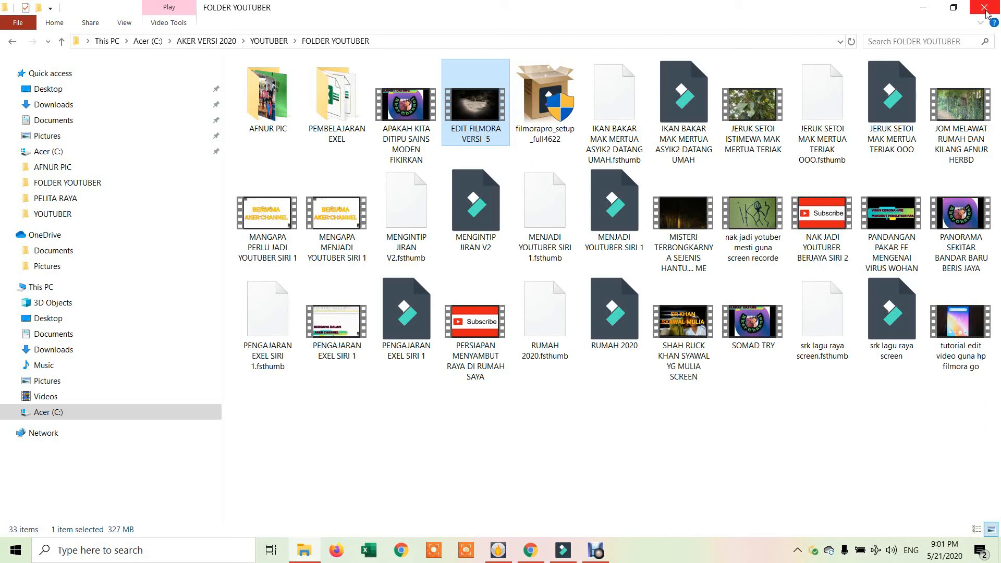
click(984, 8)
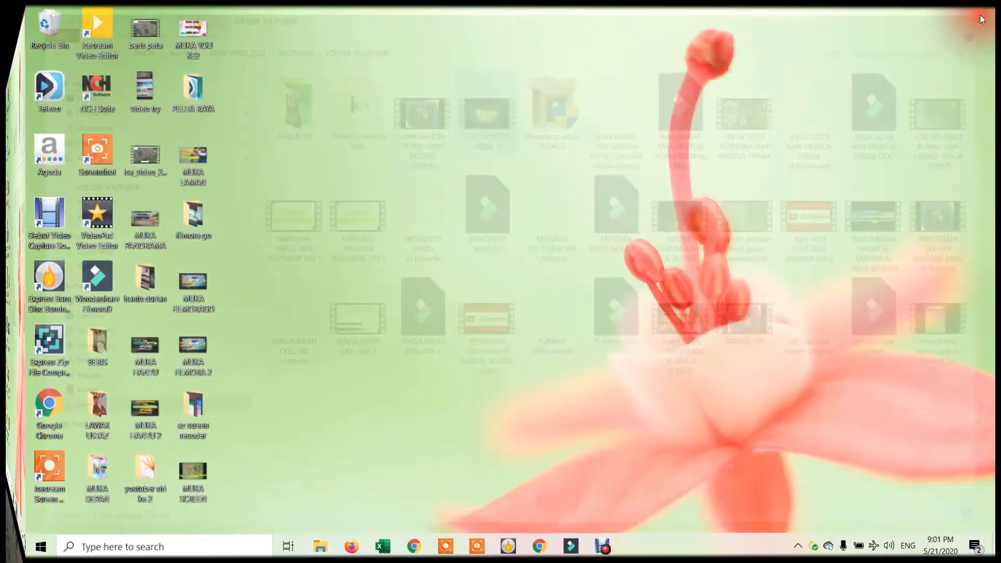